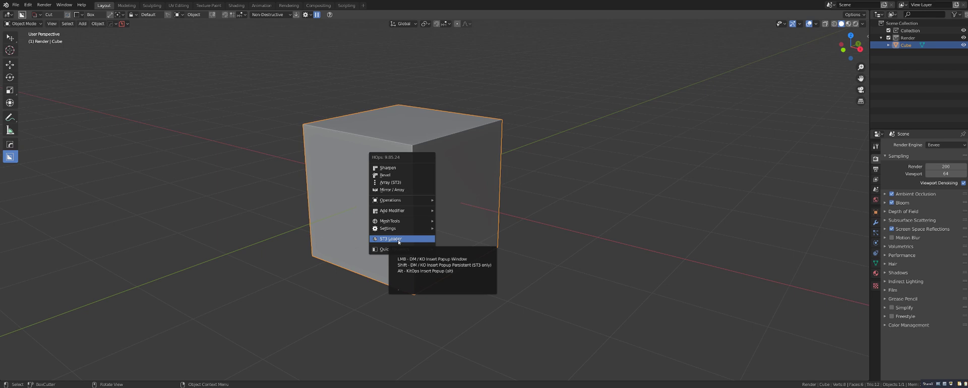
Step: Open the ST3 Loader for the cube and enlarge its popup window
click(398, 239)
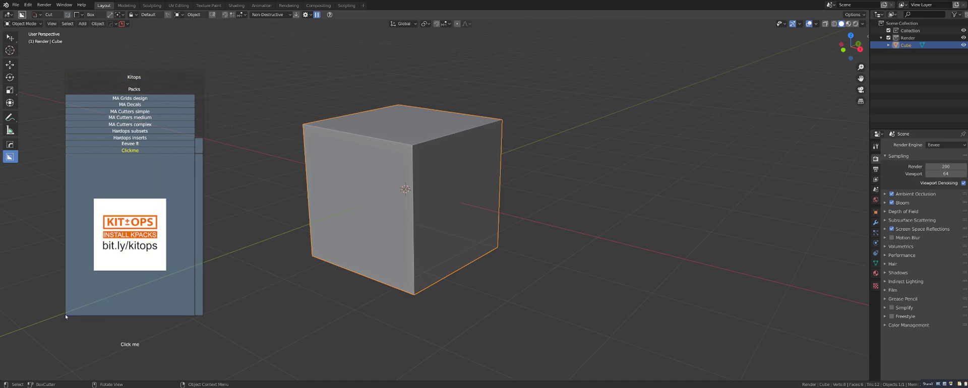
mouse_move(65, 316)
mouse_down()
mouse_move(70, 339)
mouse_move(63, 300)
mouse_move(64, 326)
mouse_move(55, 319)
mouse_up()
drag(197, 82, 234, 34)
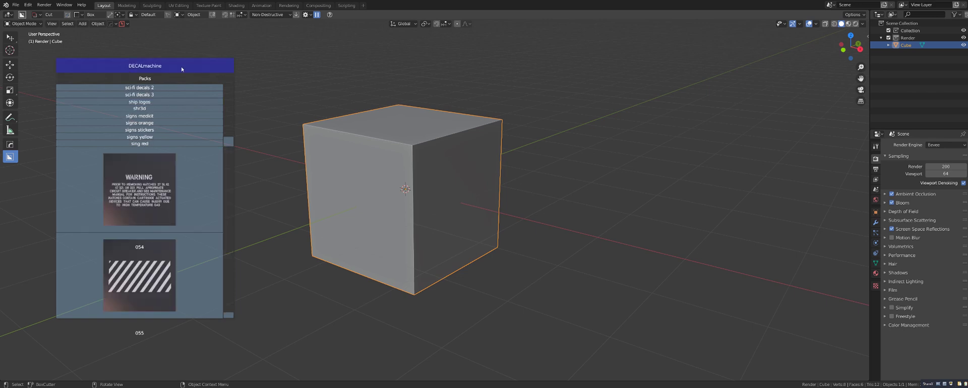
Step: Browse the pack lists of both the DECALmachine and Kitops libraries in the loader
click(182, 67)
click(142, 67)
scroll(166, 129, up, 5)
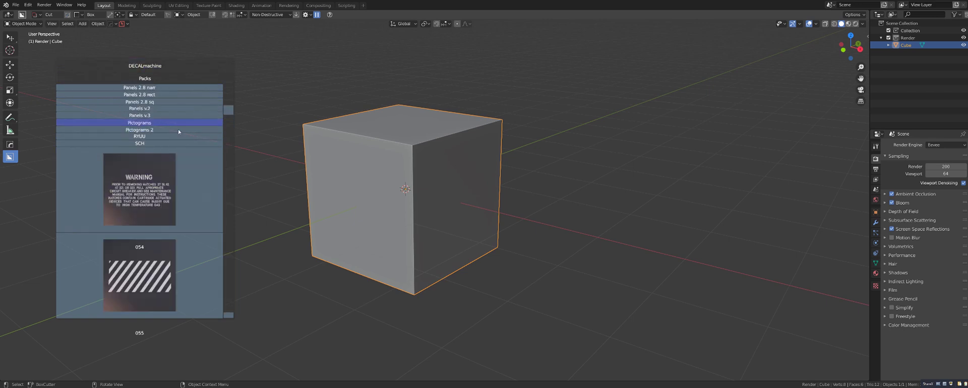
scroll(178, 131, up, 5)
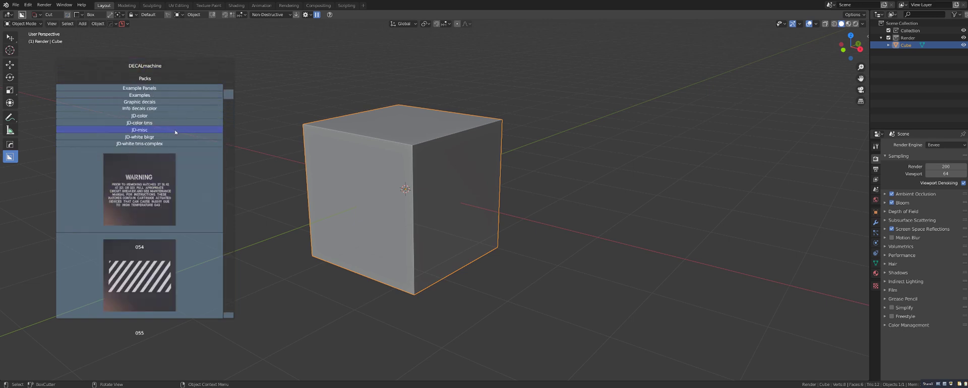
click(160, 74)
scroll(161, 122, up, 4)
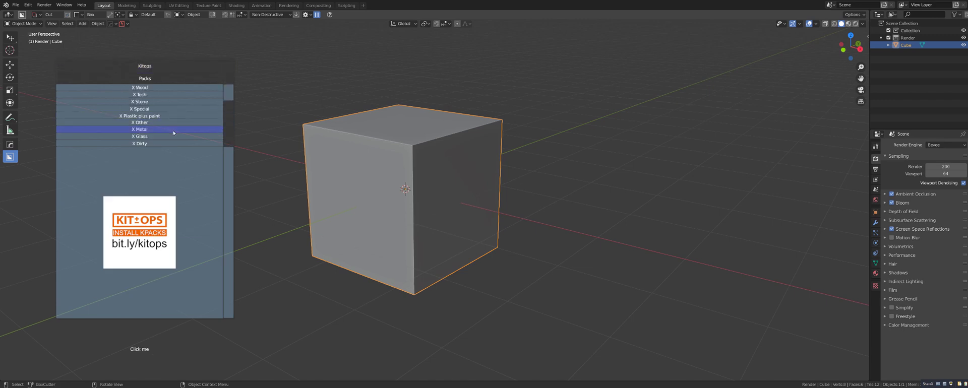
click(168, 70)
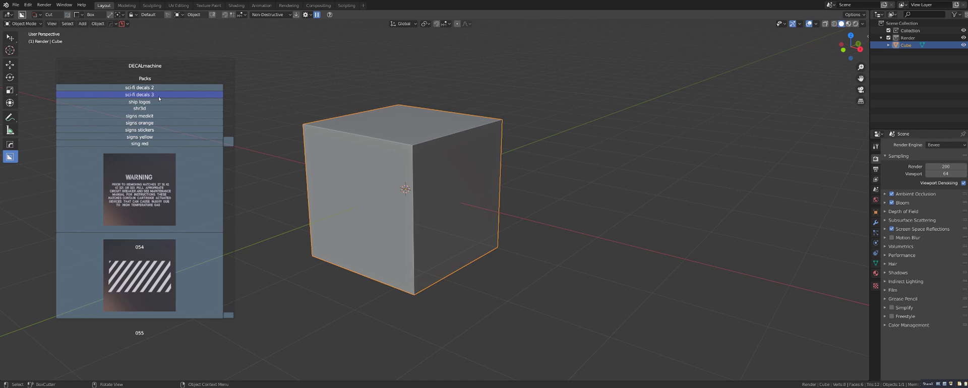
scroll(160, 111, up, 6)
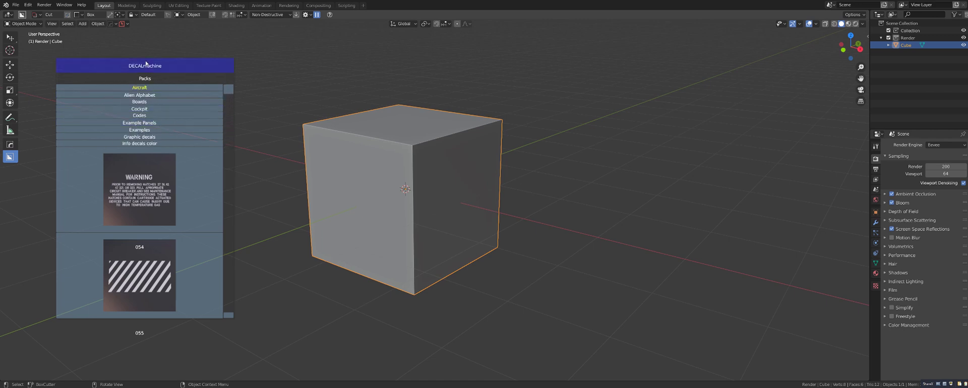
click(147, 66)
scroll(164, 126, down, 5)
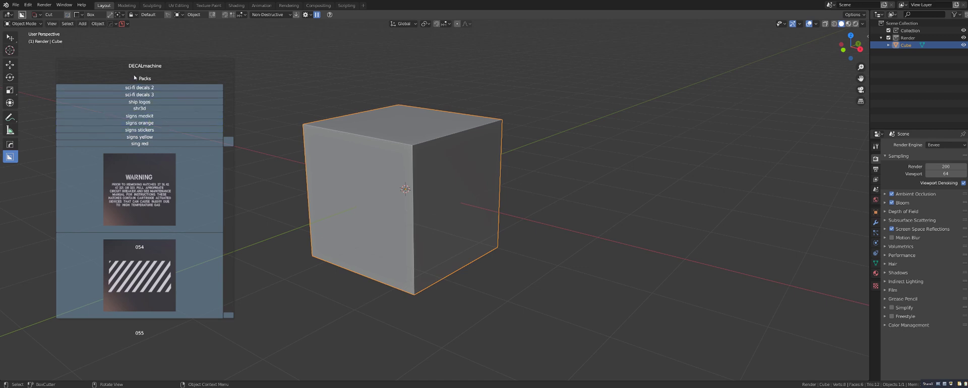
click(153, 69)
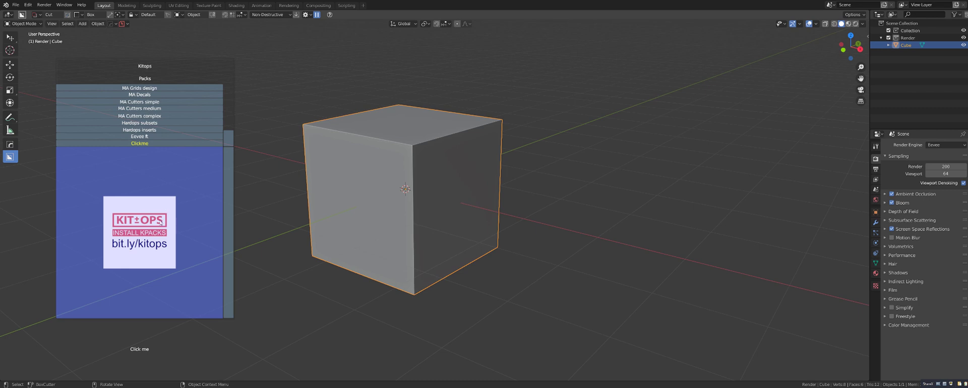
click(152, 66)
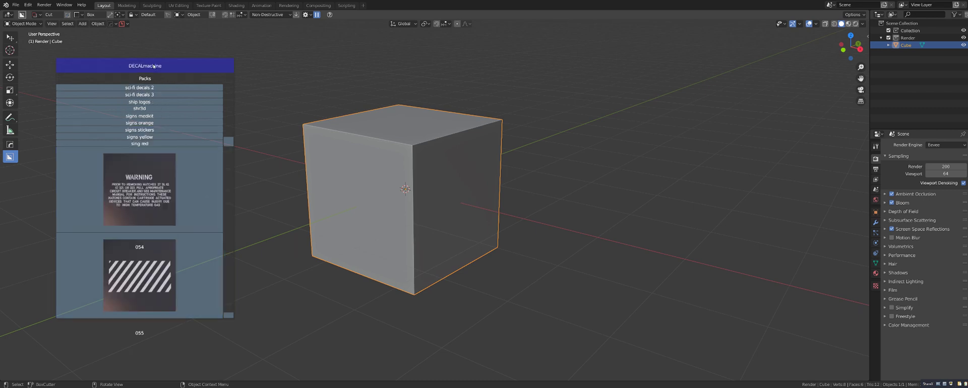
Step: Insert the HOPS decal 021 from the DECALmachine Team C pack and display the scene in material preview shading
scroll(163, 116, up, 9)
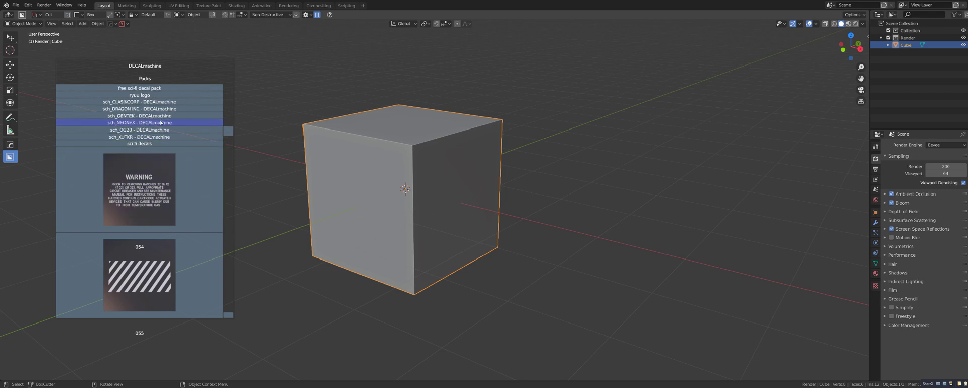
click(155, 118)
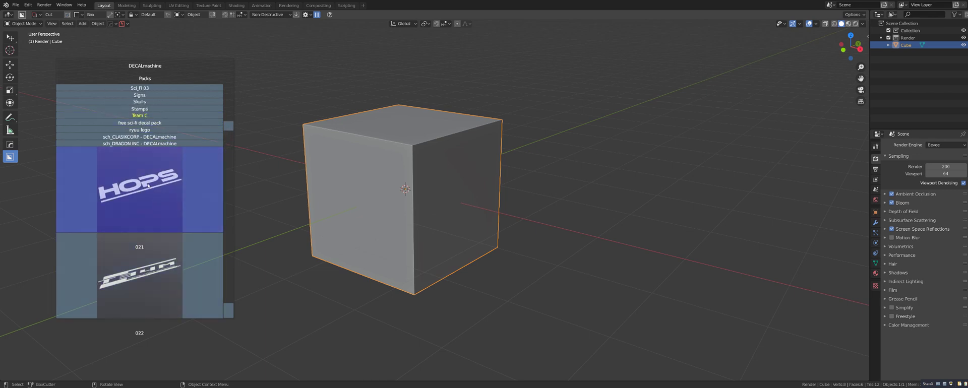
click(194, 202)
scroll(427, 222, down, 4)
scroll(404, 225, up, 3)
middle_drag(427, 222, 416, 205)
scroll(416, 205, up, 1)
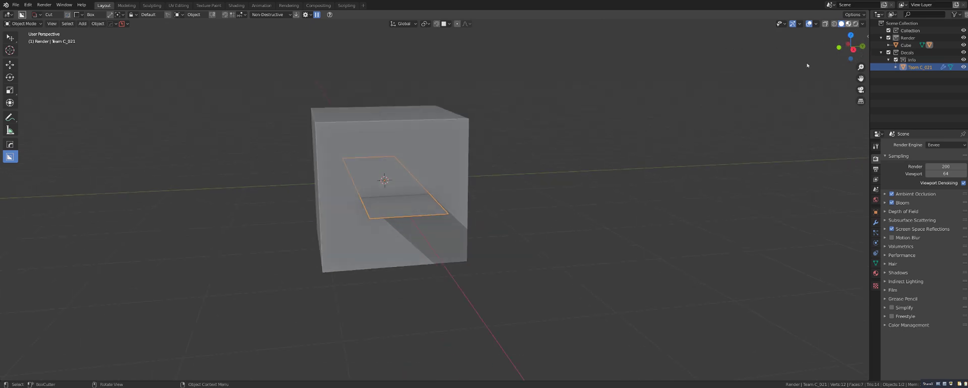
shift+middle_drag(421, 214, 437, 228)
scroll(437, 227, up, 1)
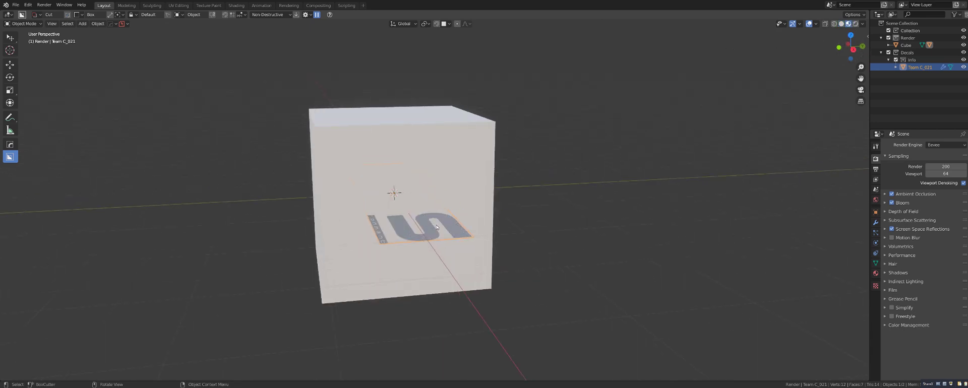
Step: Switch from BoxCutter to the Select tool and move the decal with snapping onto the cube's front face
key(w)
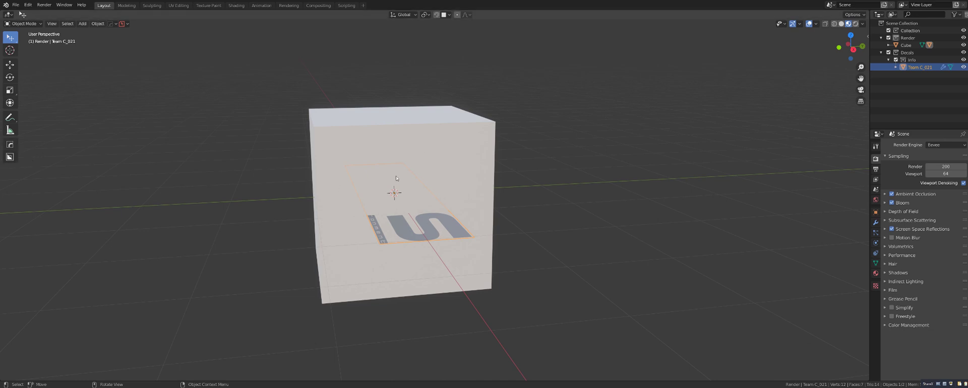
key(d)
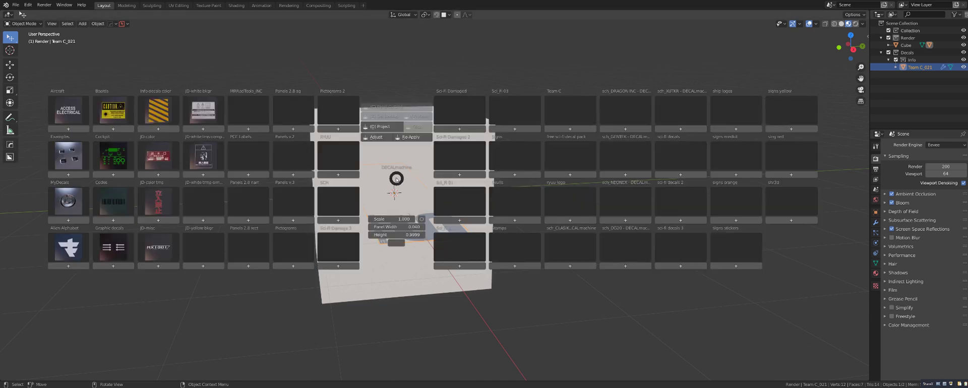
key(Escape)
scroll(389, 196, down, 2)
scroll(389, 197, up, 3)
key(g)
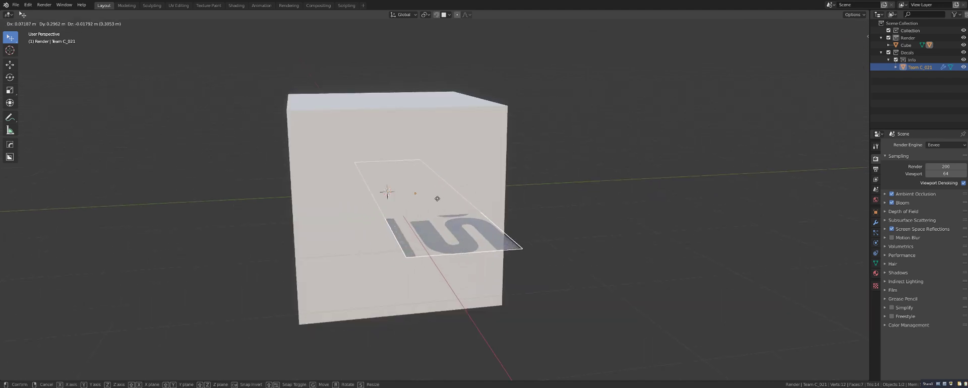
key(ctrl)
click(415, 200)
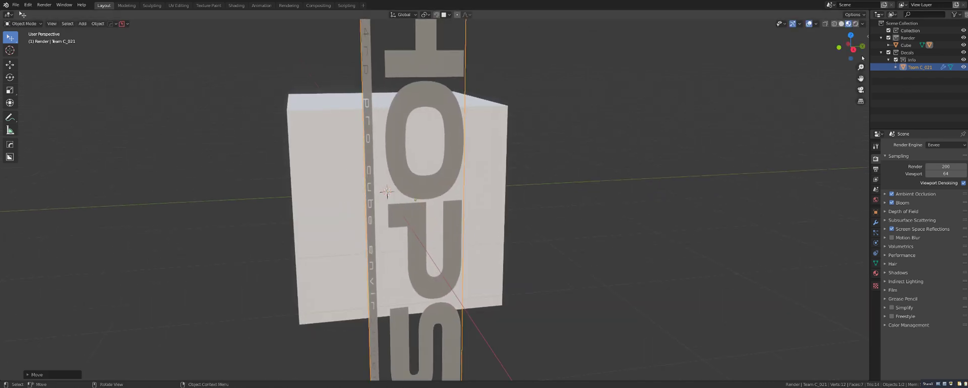
Step: Enable Screencast Keys, set its font size to 43, and deselect the decal
click(867, 38)
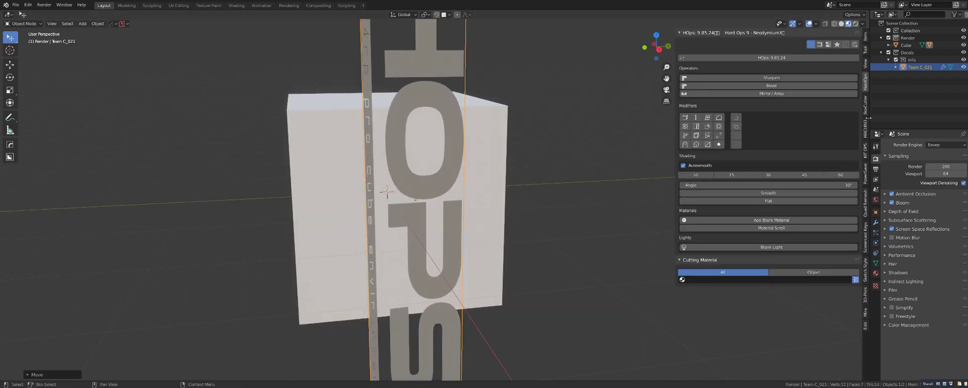
click(865, 237)
click(686, 32)
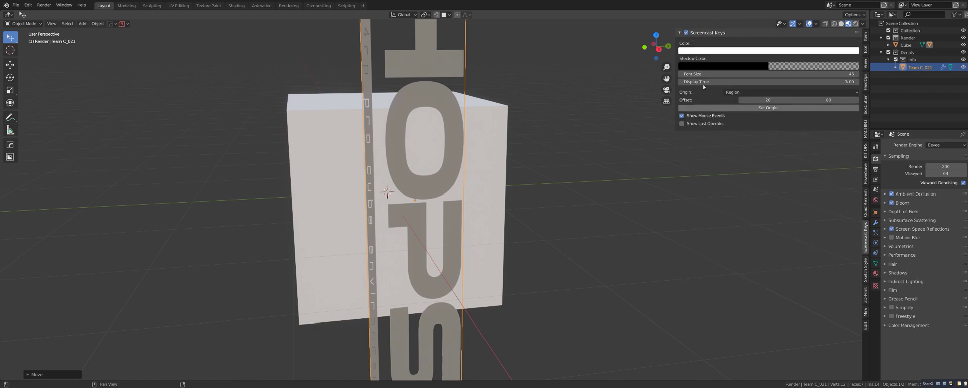
mouse_move(786, 75)
mouse_down()
mouse_move(756, 74)
mouse_move(782, 74)
mouse_up()
click(529, 142)
scroll(509, 171, down, 3)
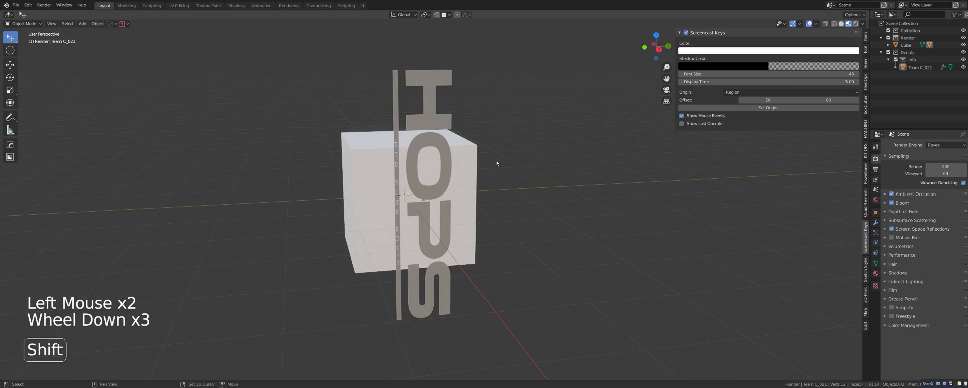
Step: Reposition the HOPS decal across the cube's front face using snapping
shift+middle_drag(497, 166, 464, 169)
shift+scroll(464, 169, up, 1)
key(g)
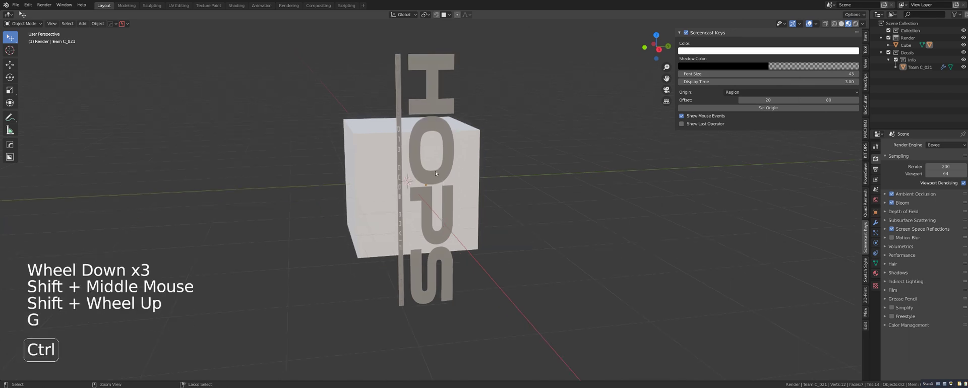
click(442, 182)
key(g)
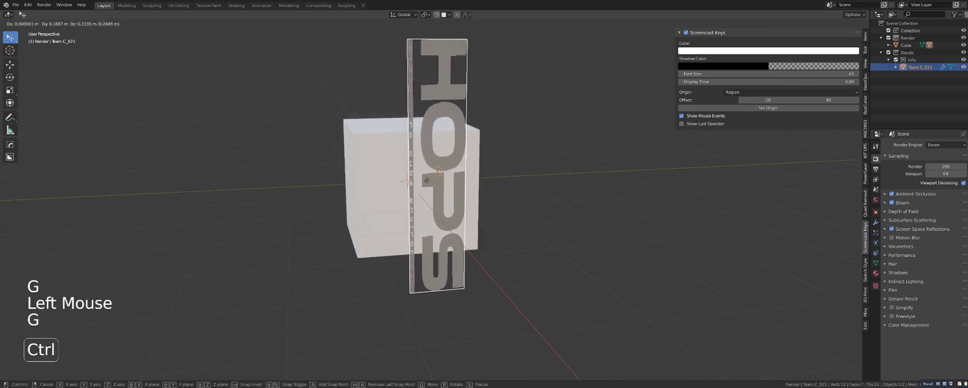
click(427, 191)
mouse_move(427, 191)
middle_down()
mouse_move(464, 177)
mouse_move(432, 183)
middle_up()
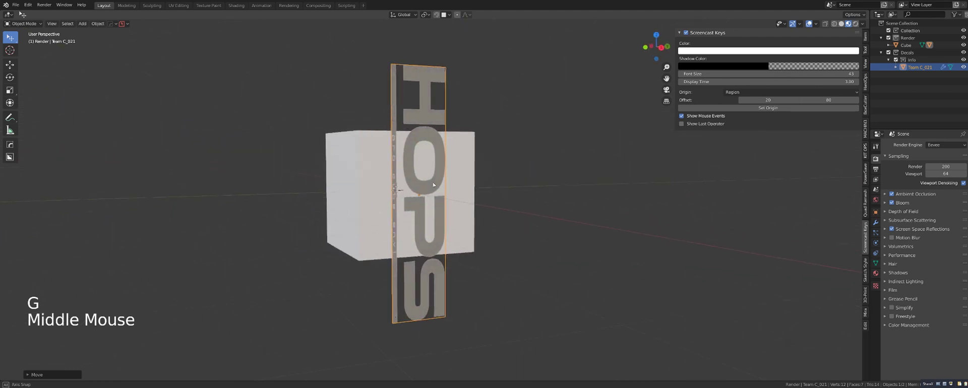
Step: Rotate the HOPS decal to read horizontally with Adjust Decal, and scale it down to fit within the cube's front face
key(d)
click(414, 142)
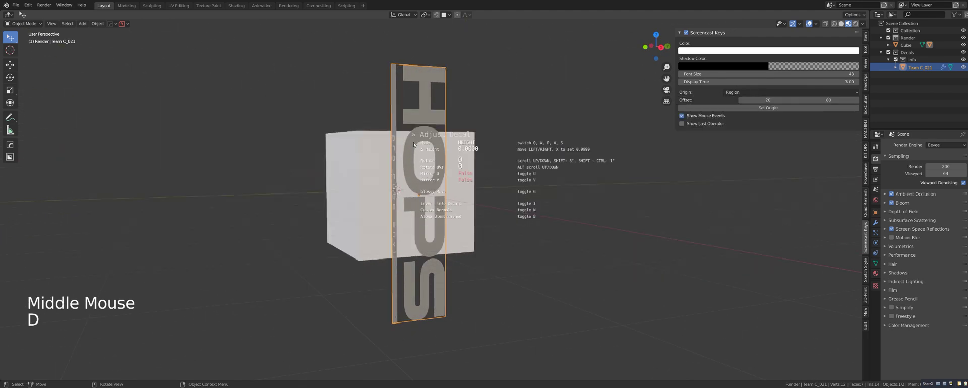
scroll(469, 147, up, 2)
click(469, 146)
key(s)
click(486, 182)
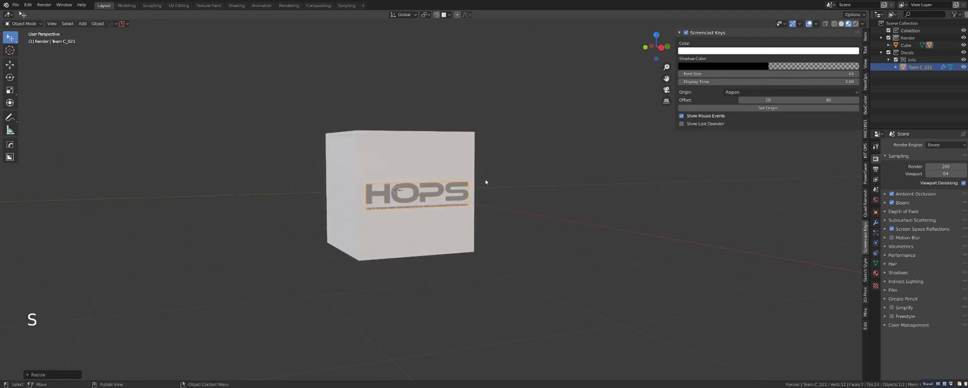
Step: Project the HOPS decal onto the cube's front face, then deselect it and inspect it from different angles
scroll(479, 183, up, 2)
key(d)
click(434, 141)
scroll(436, 151, up, 3)
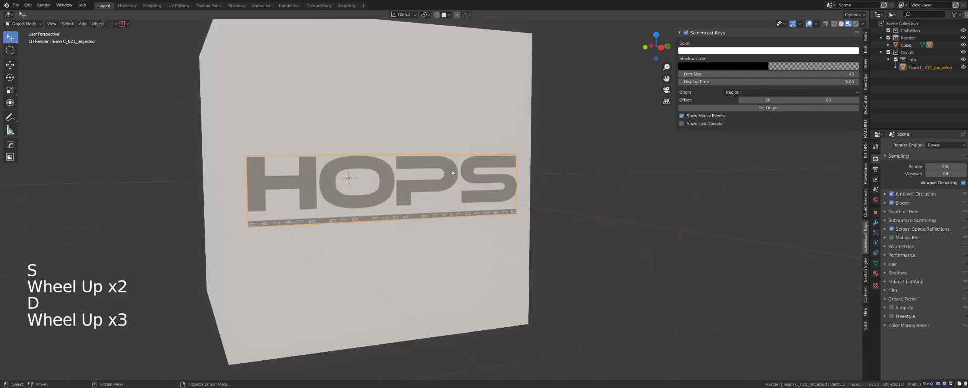
middle_drag(443, 161, 461, 146)
click(568, 156)
scroll(568, 155, down, 1)
middle_drag(504, 177, 369, 206)
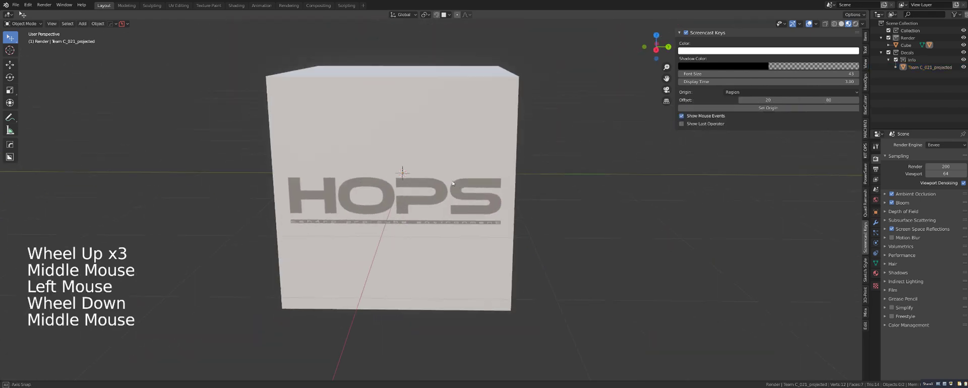
scroll(369, 207, down, 1)
scroll(368, 203, down, 2)
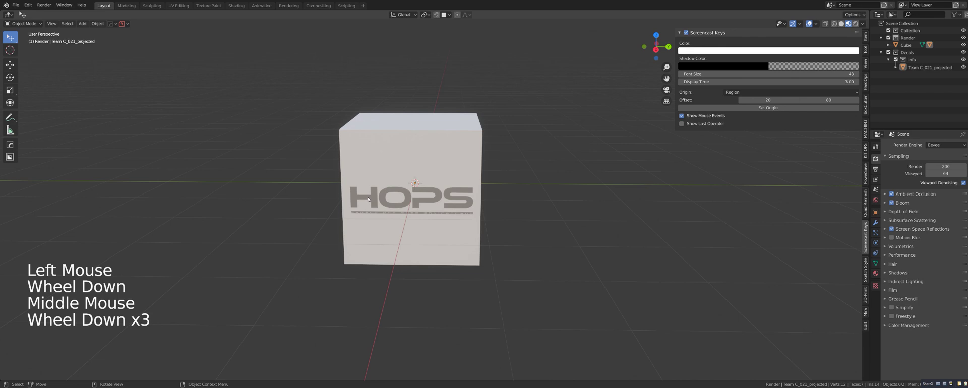
key(d)
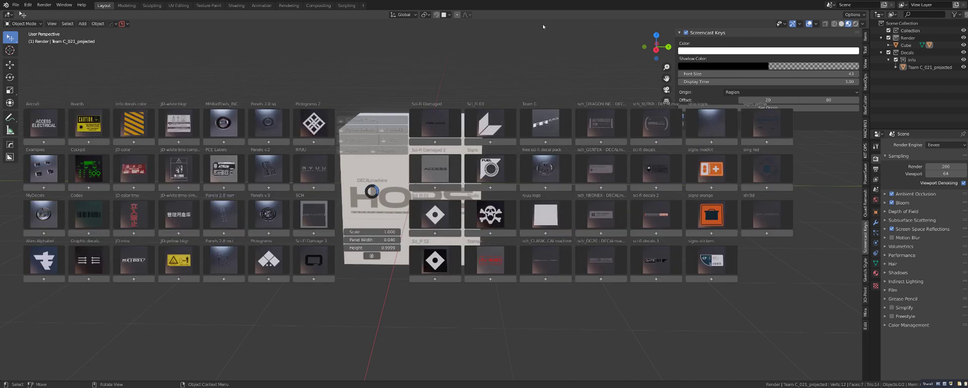
click(475, 53)
middle_drag(394, 153, 420, 177)
key(q)
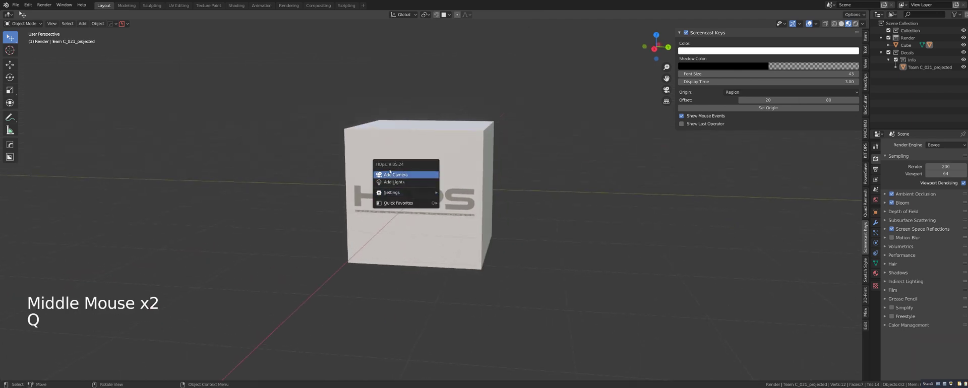
Step: Select the cube and bring up the Hard Ops options to show the ST3 Loader entry
click(456, 148)
key(q)
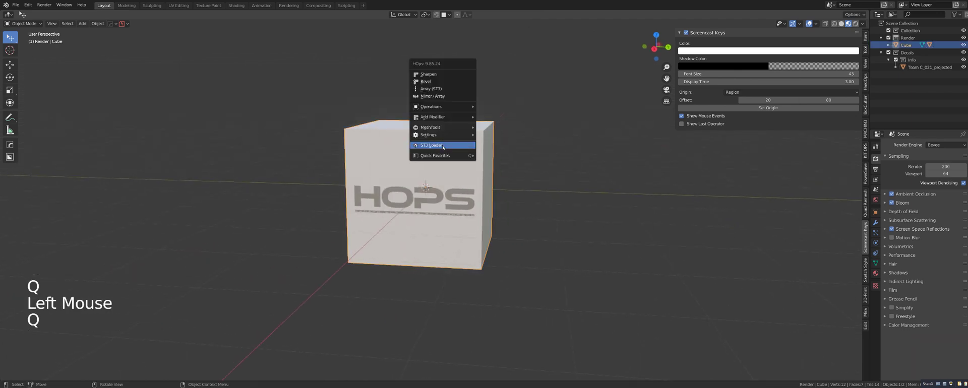
shift+middle_drag(401, 156, 395, 153)
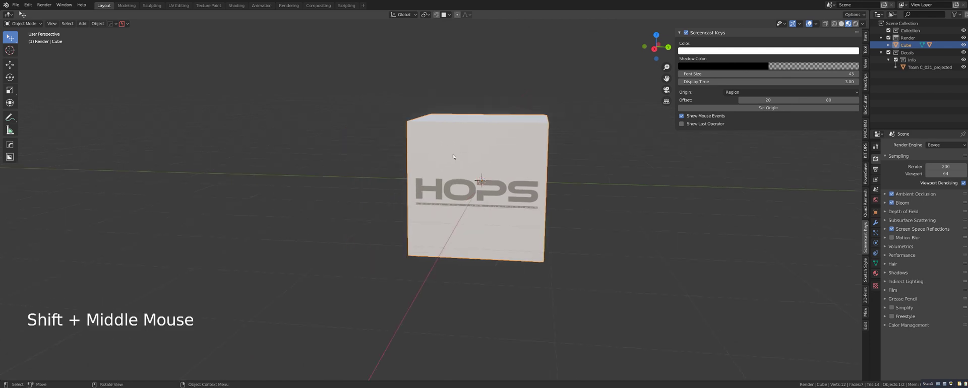
key(q)
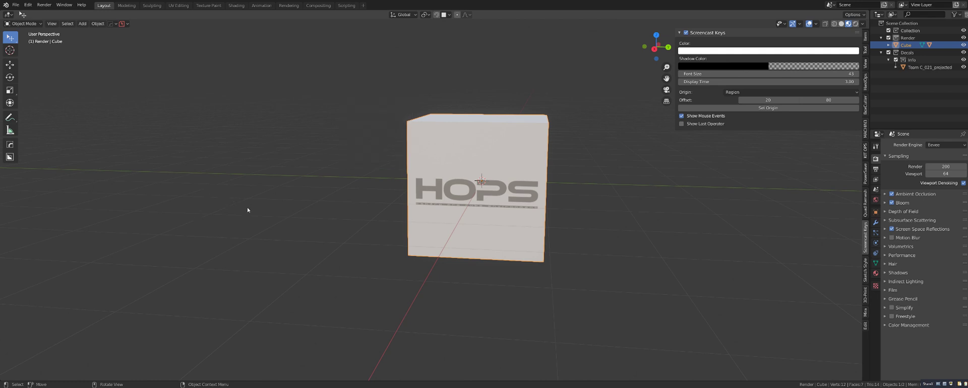
key(q)
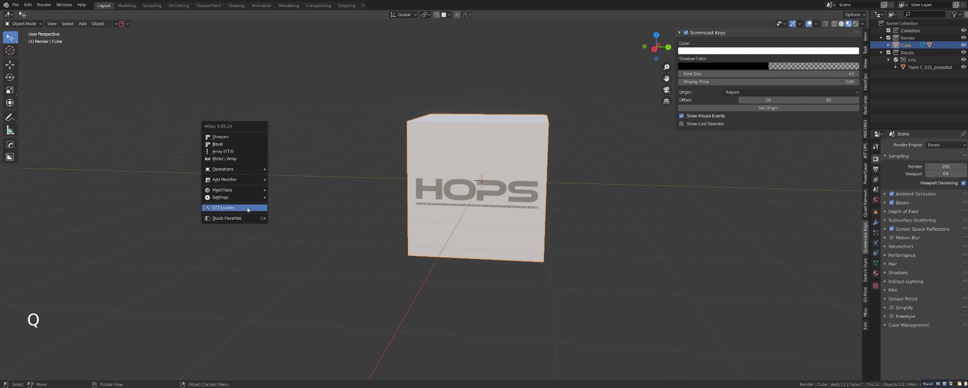
click(472, 153)
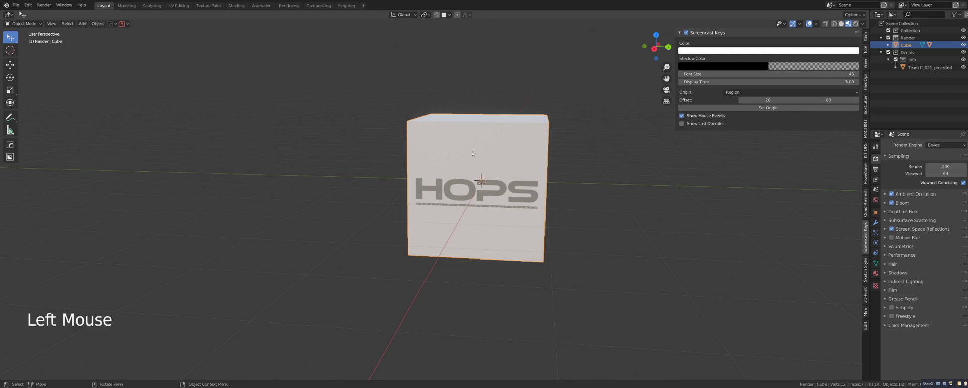
Step: Launch the ST3 Loader and apply the Titanium matte material from the Kitops X Metal pack to the cube
mouse_move(312, 182)
middle_down()
mouse_move(402, 194)
mouse_move(328, 181)
middle_up()
scroll(323, 184, up, 2)
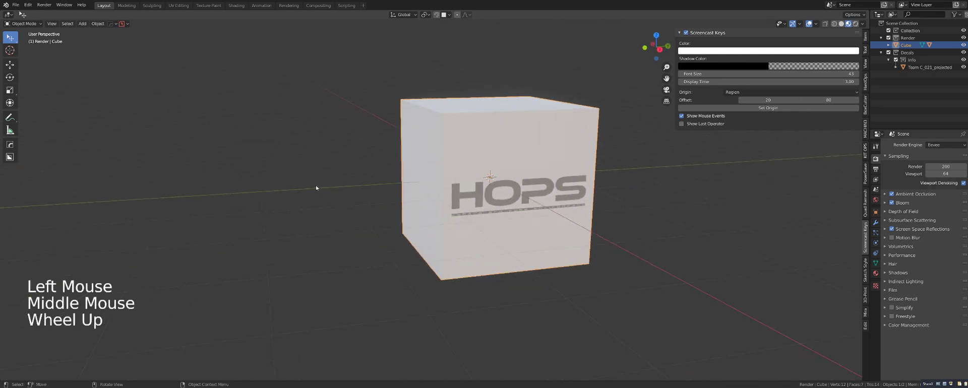
scroll(479, 166, down, 2)
click(465, 145)
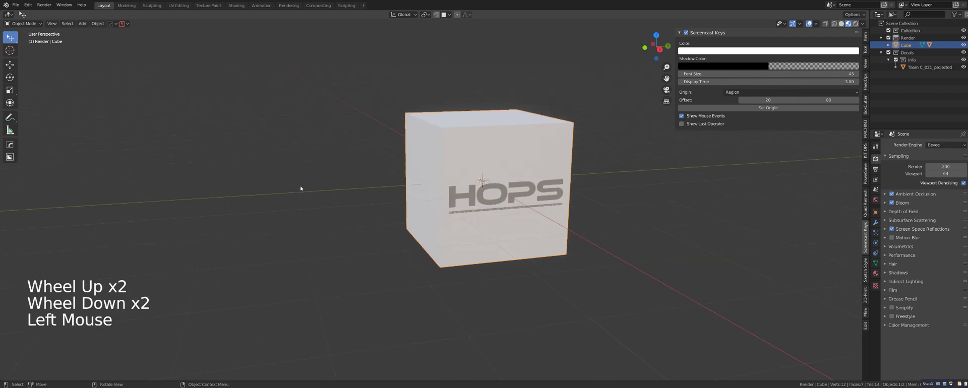
key(q)
click(277, 189)
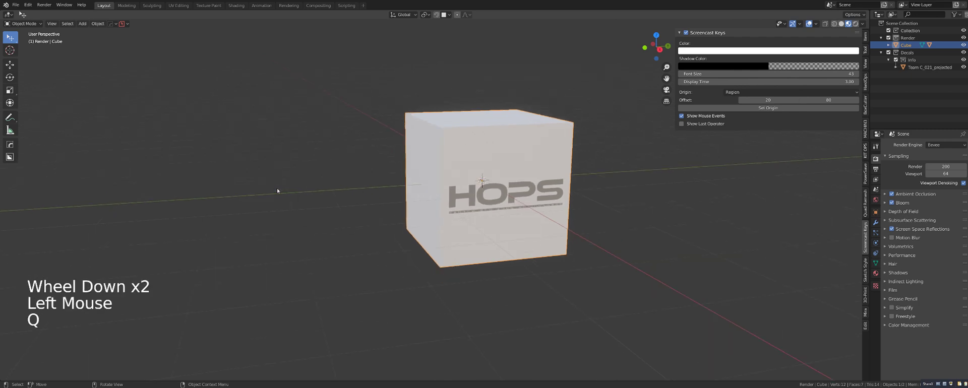
click(152, 71)
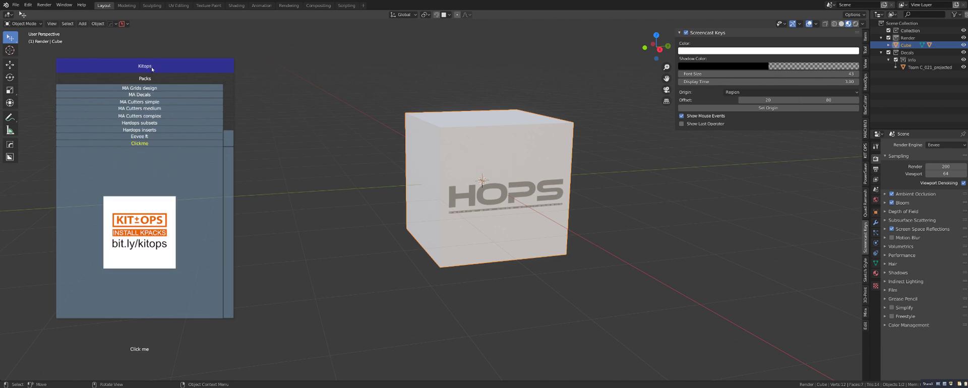
scroll(156, 108, up, 10)
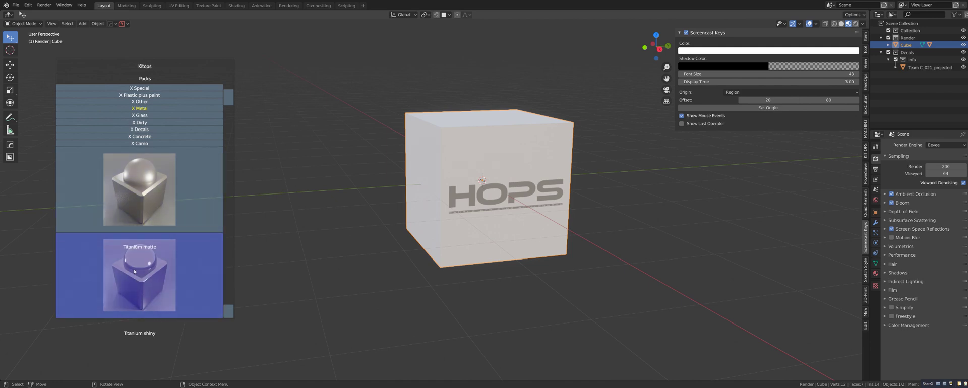
ctrl+click(144, 190)
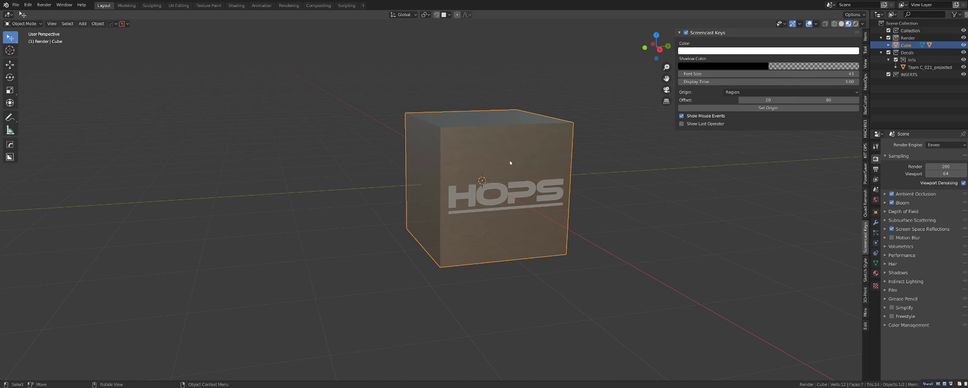
Step: Examine the projected HOPS decal on the titanium cube up close and from several angles
middle_drag(510, 163, 391, 174)
scroll(524, 163, up, 3)
scroll(457, 169, down, 2)
scroll(459, 197, up, 6)
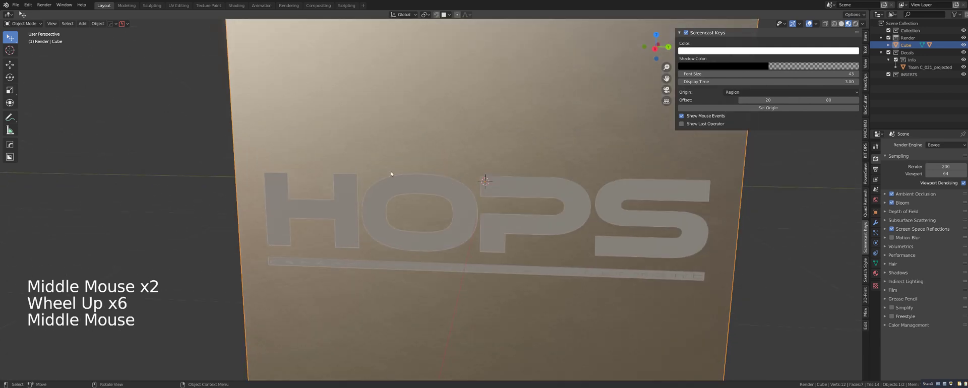
scroll(393, 212, down, 5)
middle_drag(392, 213, 464, 191)
scroll(468, 187, up, 5)
scroll(528, 207, down, 3)
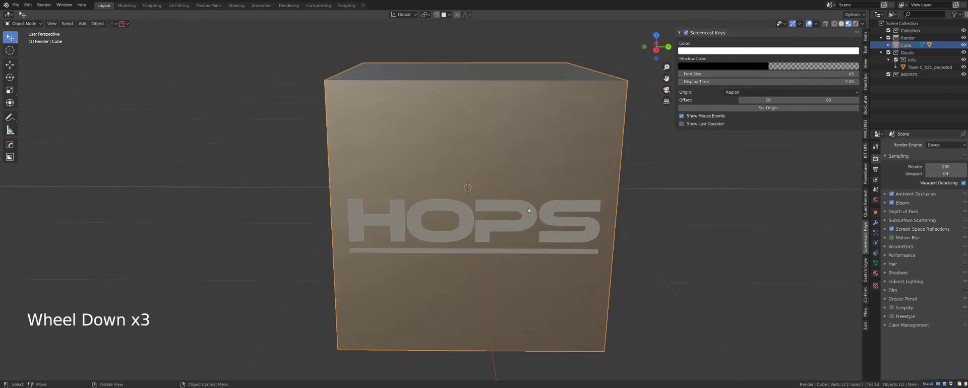
middle_drag(528, 208, 507, 217)
scroll(499, 212, up, 3)
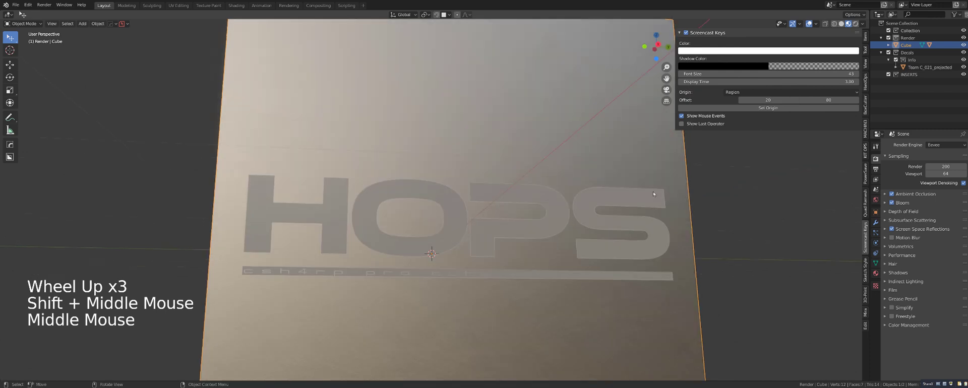
Step: Set the DECALmachine color interpolation to Closest and deselect the cube
click(865, 130)
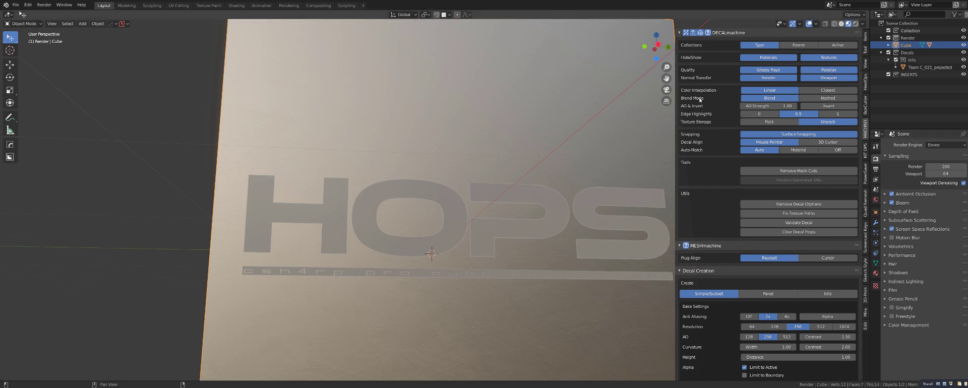
click(828, 90)
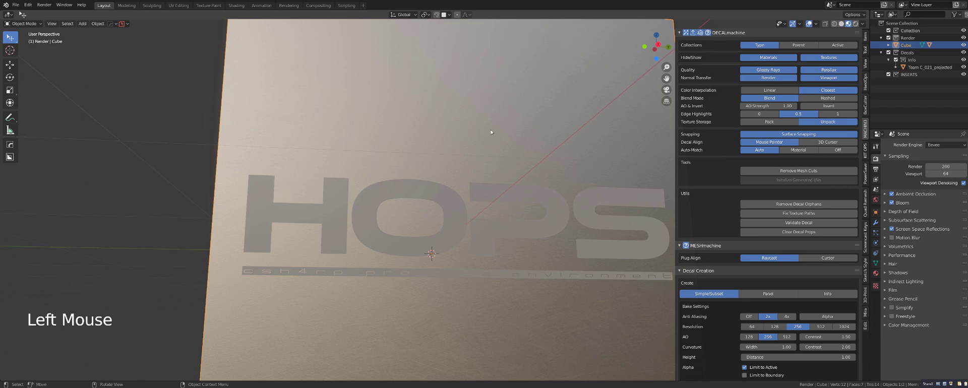
mouse_move(461, 142)
middle_down()
mouse_move(453, 156)
mouse_move(447, 143)
mouse_move(470, 140)
middle_up()
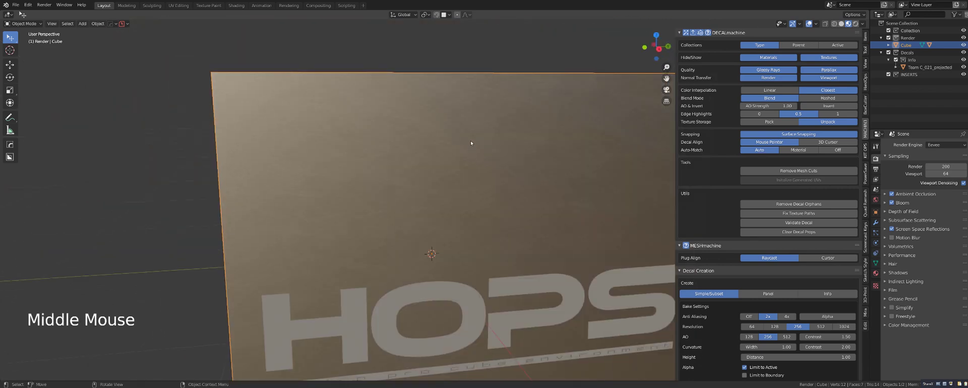
scroll(591, 168, down, 2)
click(656, 163)
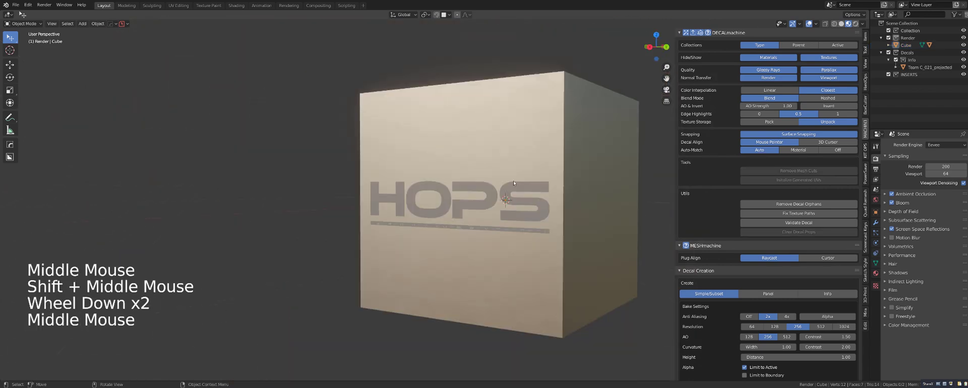
scroll(513, 181, up, 1)
shift+middle_drag(513, 180, 485, 180)
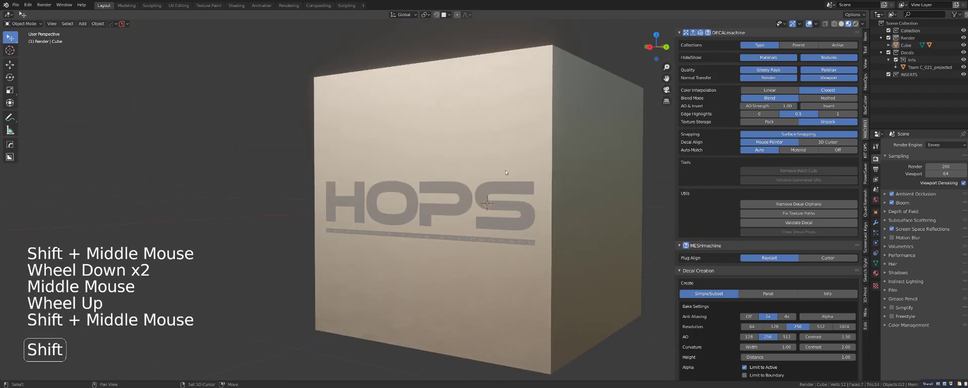
Step: Hide the sidebar, then split the viewport horizontally and turn the lower area into a Shader Editor showing the CW Titanium matte nodes
key(n)
middle_drag(537, 168, 509, 170)
scroll(510, 204, down, 1)
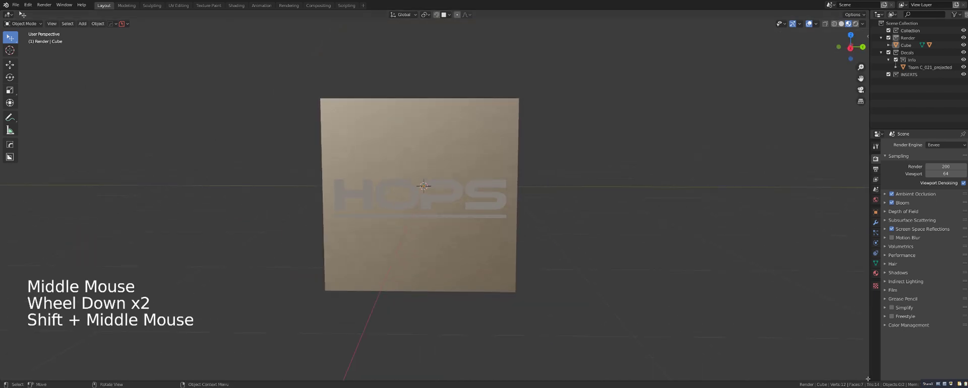
drag(861, 374, 847, 221)
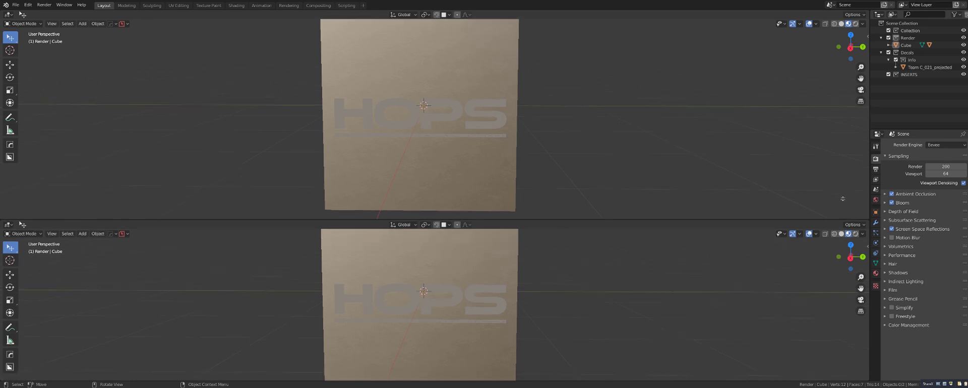
click(9, 223)
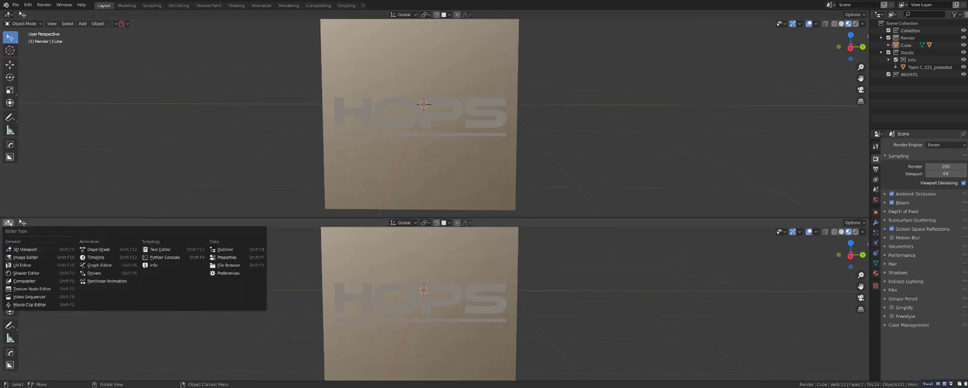
click(25, 273)
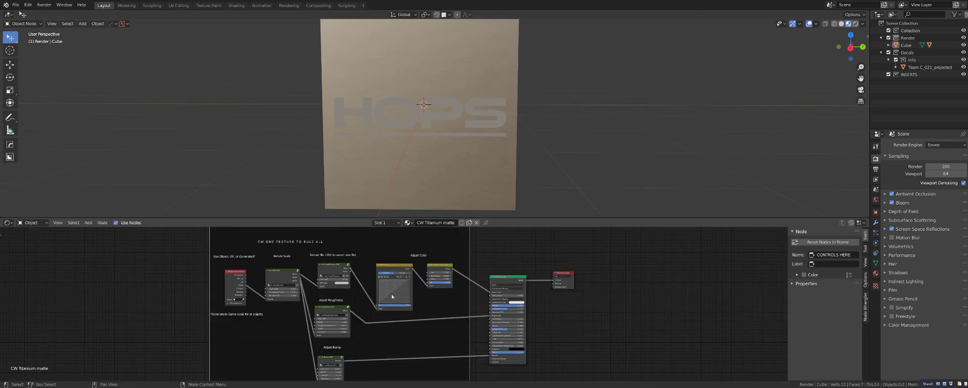
scroll(392, 304, up, 3)
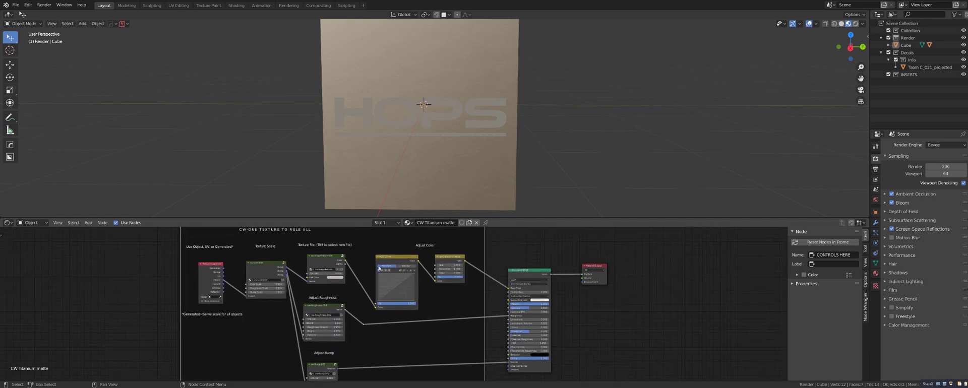
Step: Select the cube and shrink the Shader Editor area to enlarge the 3D viewport
click(454, 116)
middle_drag(454, 115, 434, 101)
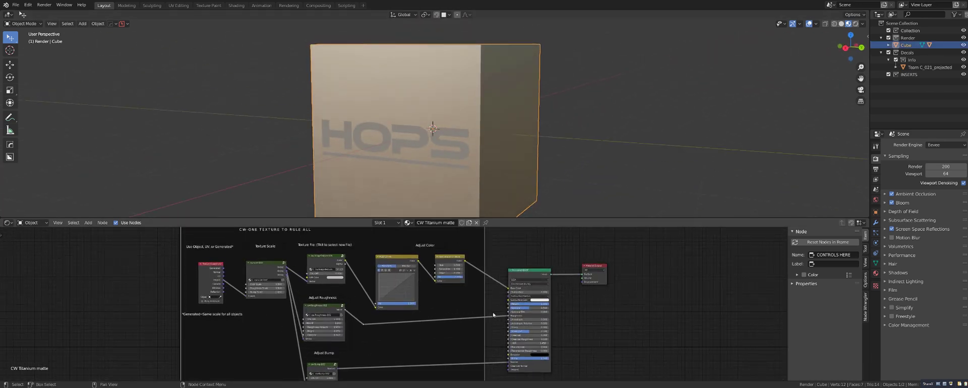
middle_drag(468, 103, 466, 123)
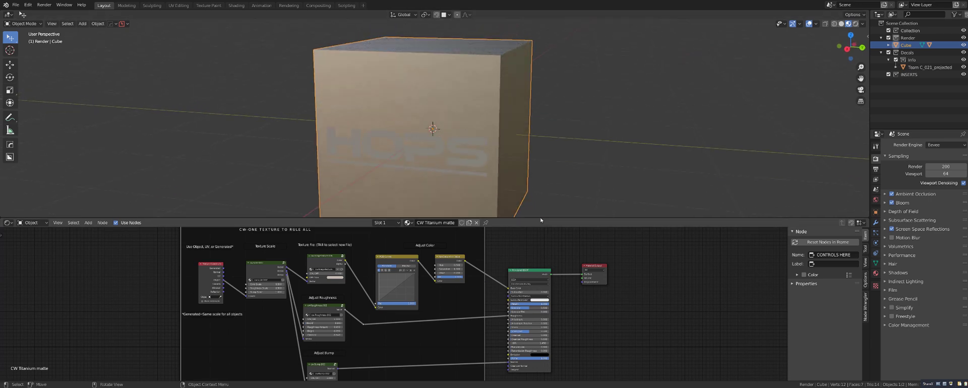
drag(540, 220, 504, 302)
Step: Inspect the HOPS decal against the titanium surface at different zoom levels in the enlarged viewport
scroll(504, 302, up, 2)
middle_drag(499, 282, 431, 175)
scroll(425, 196, up, 4)
scroll(427, 168, down, 3)
scroll(443, 171, down, 4)
scroll(433, 184, up, 3)
scroll(413, 177, down, 2)
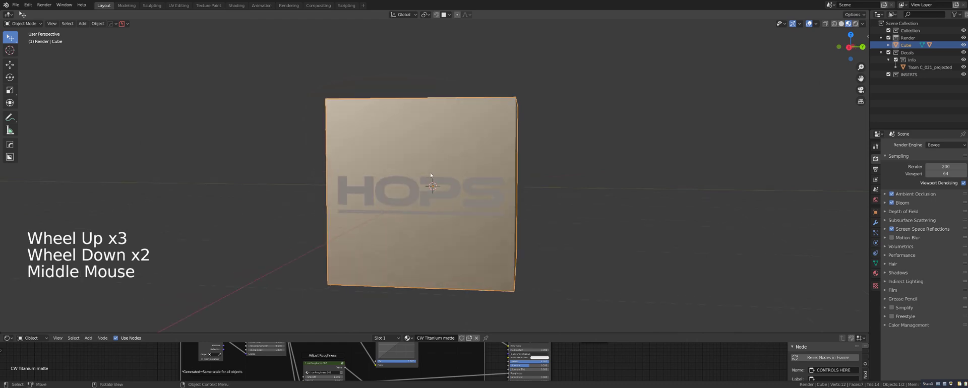
Step: Switch the viewport to solid shading
click(841, 23)
middle_drag(418, 177, 427, 171)
scroll(426, 171, down, 2)
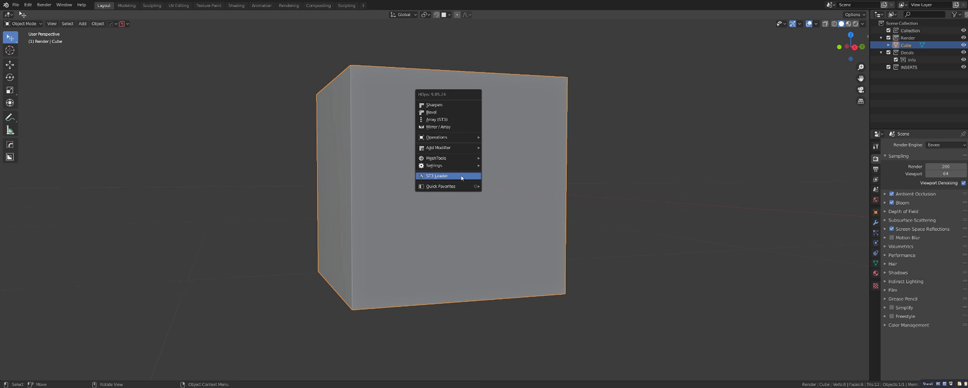
Step: Review the MESHmachine options available among the Hard Ops operations for the cube, then dismiss them
mouse_move(459, 137)
key(q)
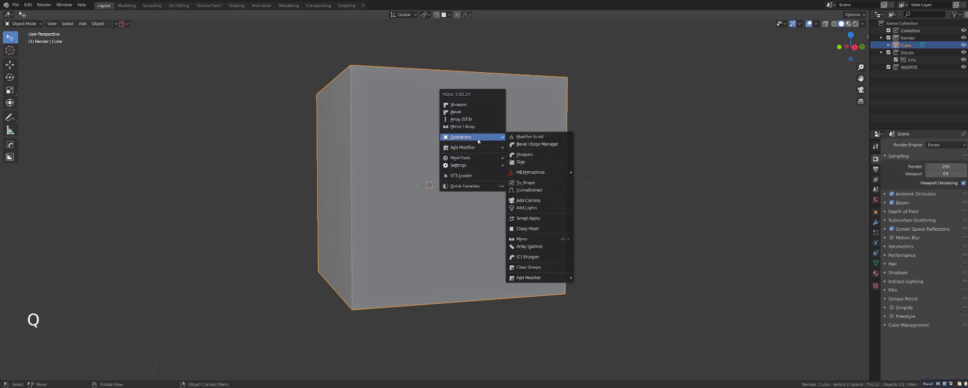
mouse_move(530, 174)
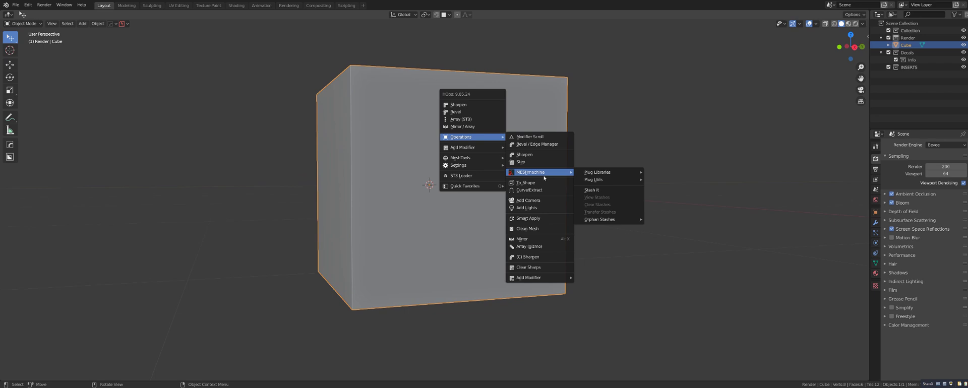
key(Escape)
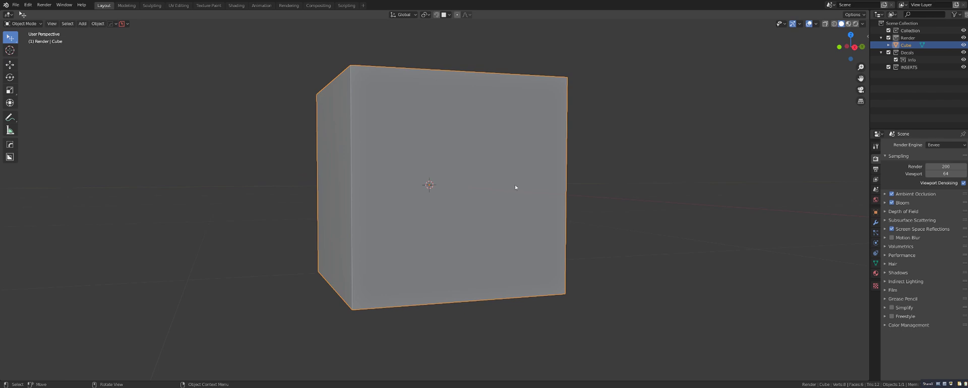
Step: Bring up MESHmachine directly and look at its Examples and MyPlugs plug libraries
key(y)
mouse_move(515, 184)
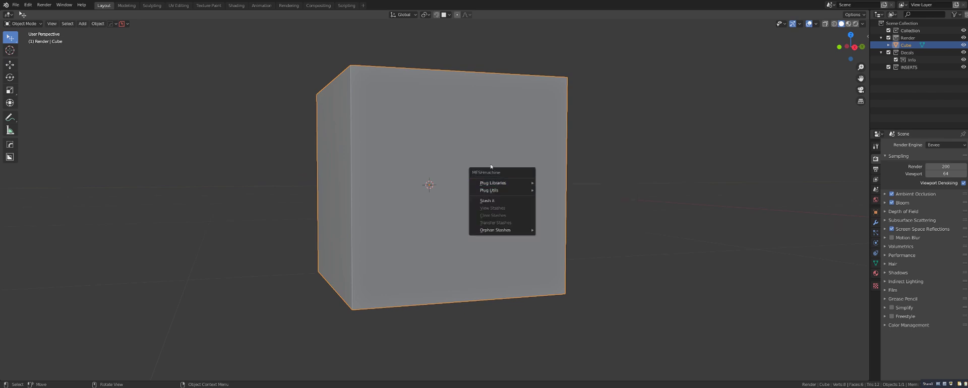
click(509, 187)
key(y)
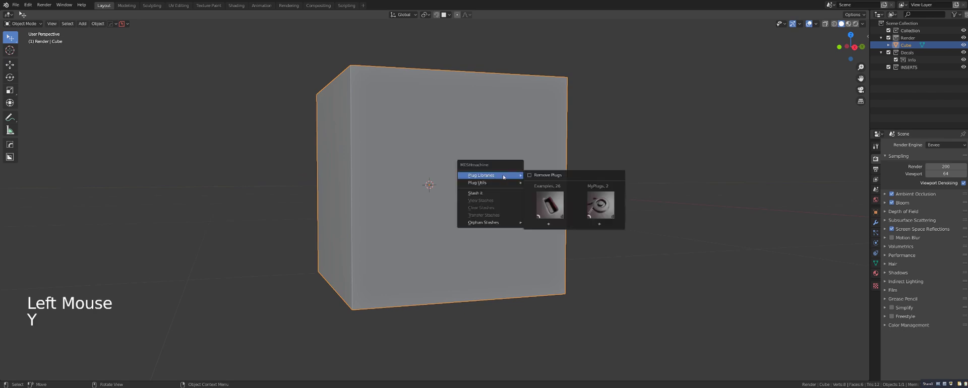
key(q)
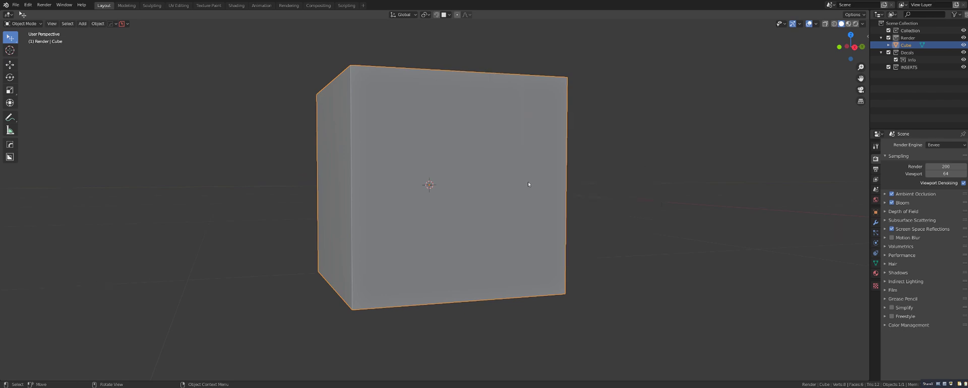
scroll(479, 182, down, 2)
middle_drag(481, 180, 443, 188)
scroll(474, 189, up, 2)
scroll(455, 189, down, 2)
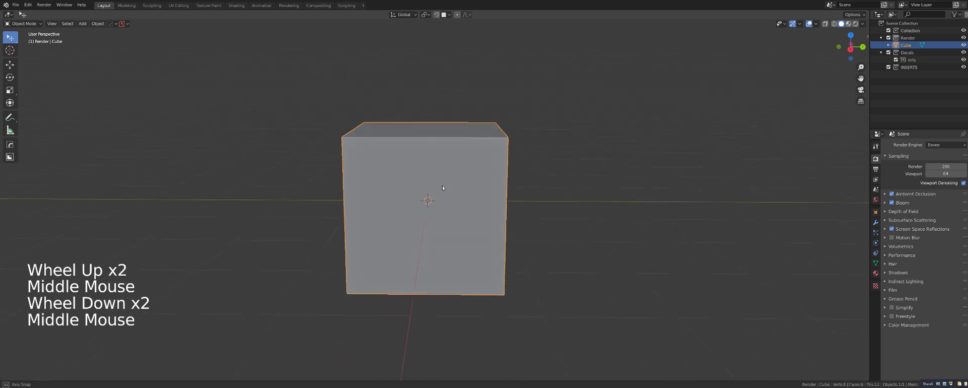
Step: Enter Edit Mode on the cube and add five evenly spaced, unshifted vertical loop cuts across its front face
scroll(443, 186, up, 2)
key(q)
scroll(474, 179, down, 1)
key(Tab)
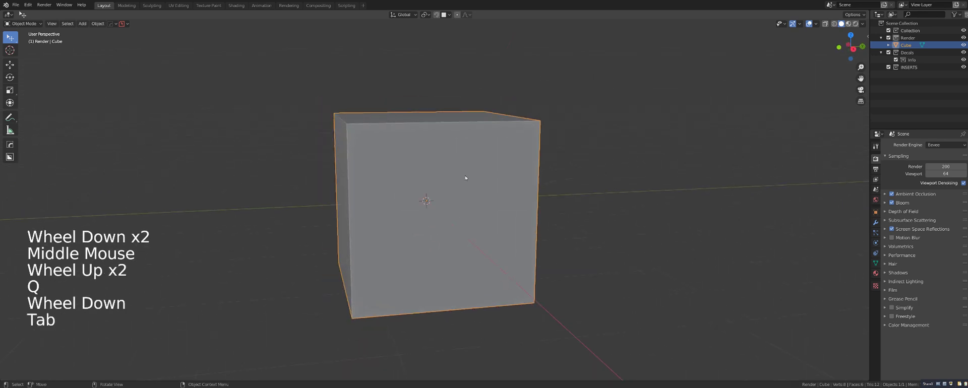
key(Tab)
key(ctrl+r)
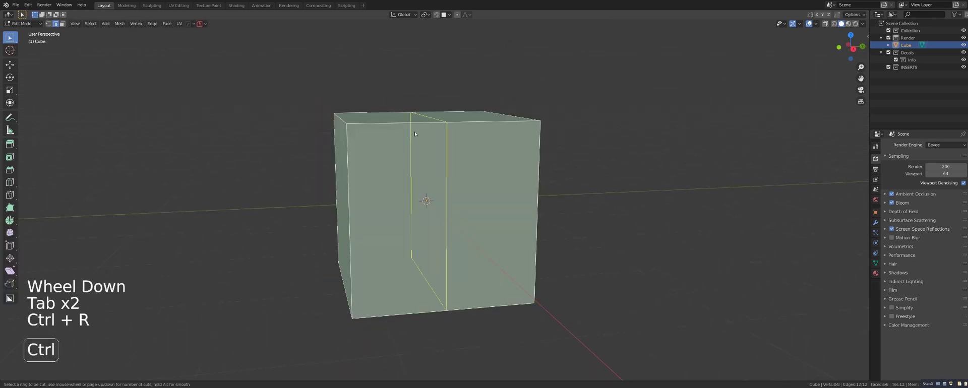
scroll(415, 139, up, 4)
click(423, 131)
right_click(439, 136)
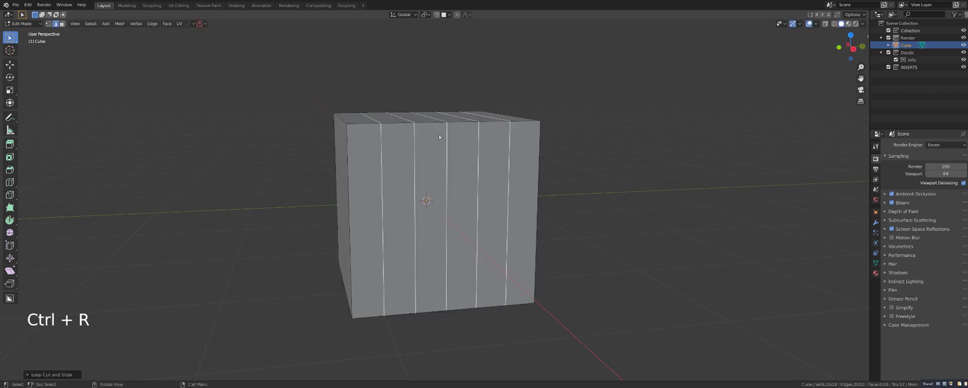
Step: Select the row of vertices along the front face's upper edge and frame it in the Right Orthographic view
key(Tab)
click(347, 123)
ctrl+click(539, 121)
key(grave)
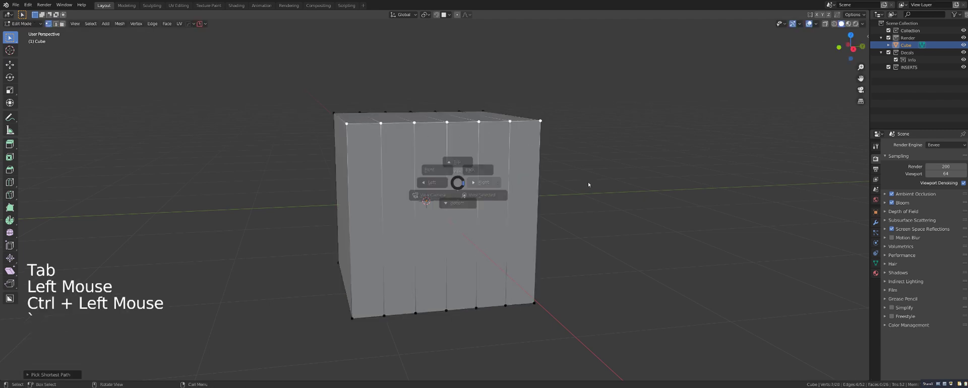
key(KP_5)
scroll(555, 182, up, 2)
shift+middle_drag(491, 184, 507, 161)
scroll(507, 161, down, 1)
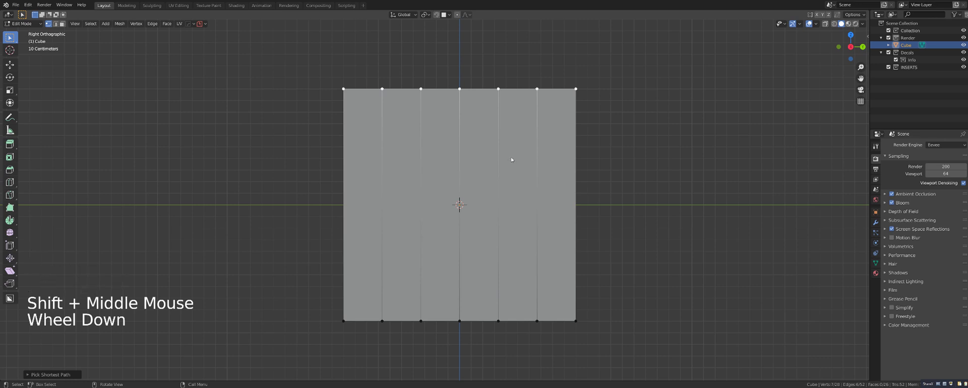
Step: Start Mira Tools Curve Stretch from the Hard Ops plugins on the selected vertices, using three curve points
key(q)
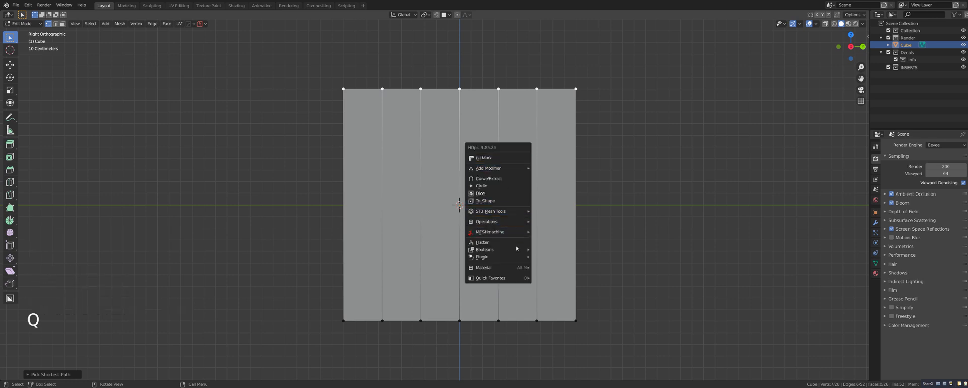
mouse_move(504, 257)
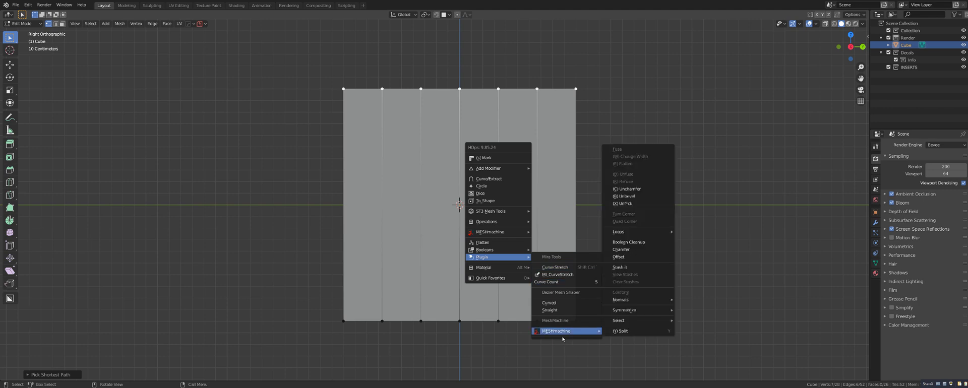
mouse_move(569, 335)
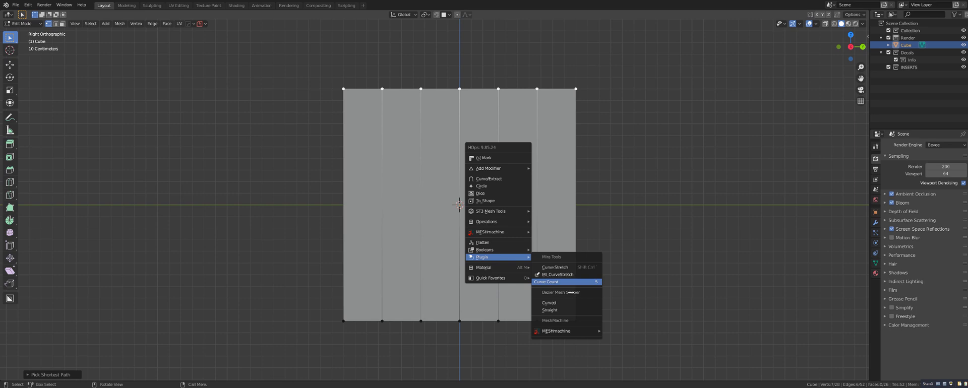
click(566, 268)
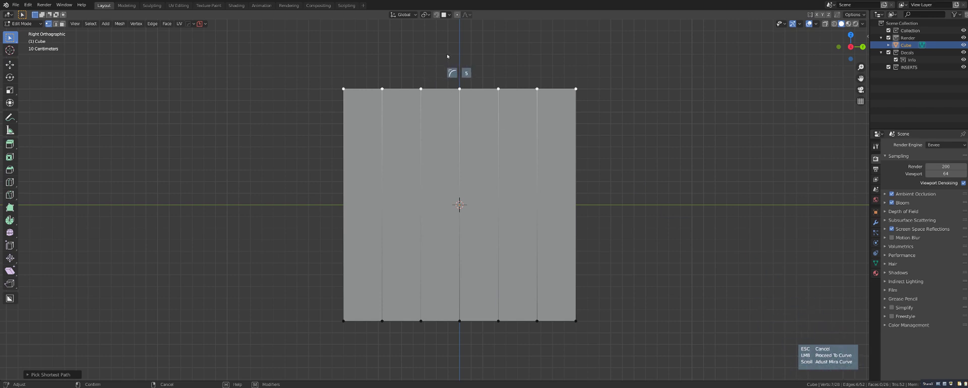
scroll(446, 57, down, 3)
scroll(448, 56, up, 8)
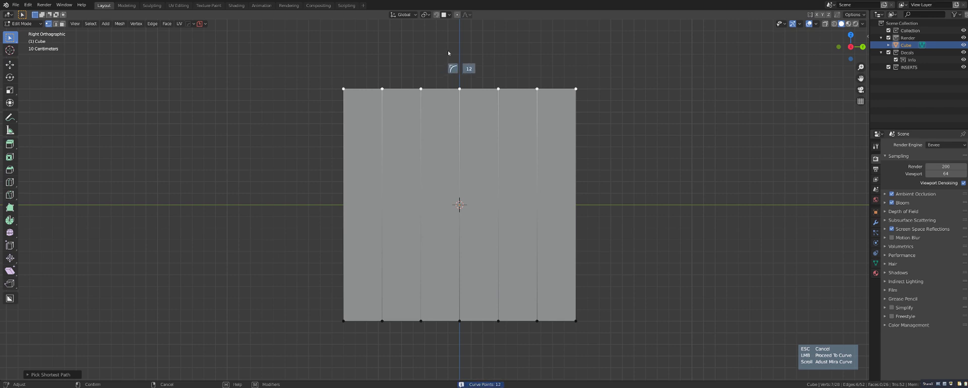
scroll(448, 52, down, 5)
scroll(447, 51, down, 1)
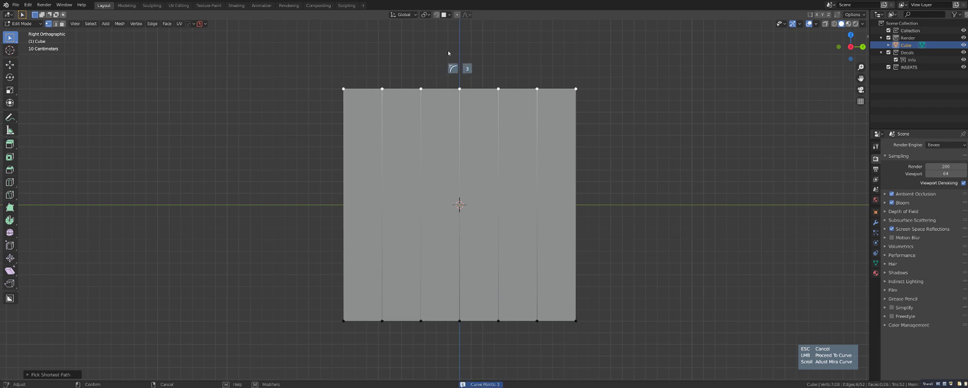
click(460, 116)
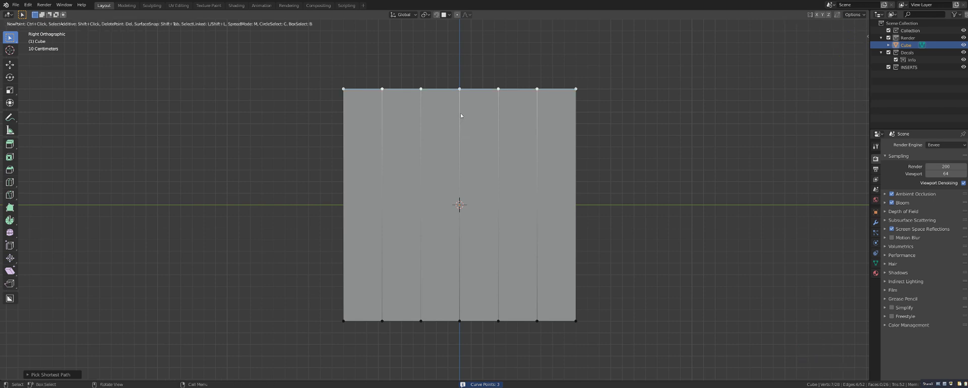
Step: Bend the upper edge into a concave arc by lowering the curve's middle point, raise one end point, and finish Curve Stretch
shift+middle_drag(460, 113, 450, 135)
scroll(449, 135, up, 4)
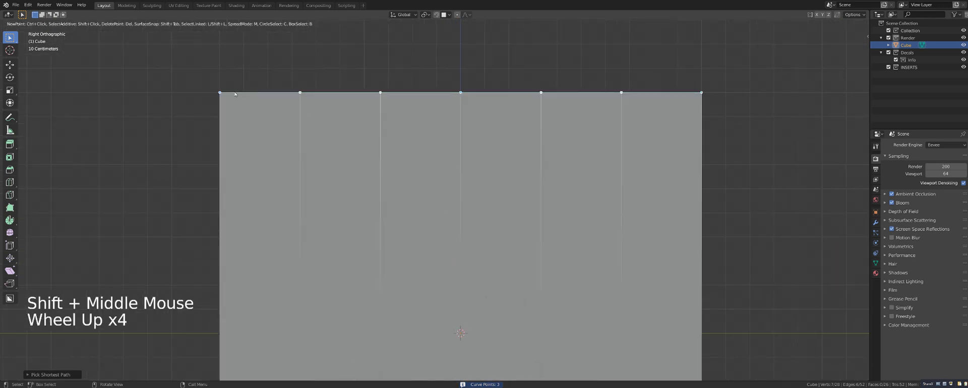
shift+middle_drag(305, 107, 217, 183)
scroll(330, 192, up, 4)
scroll(345, 183, down, 2)
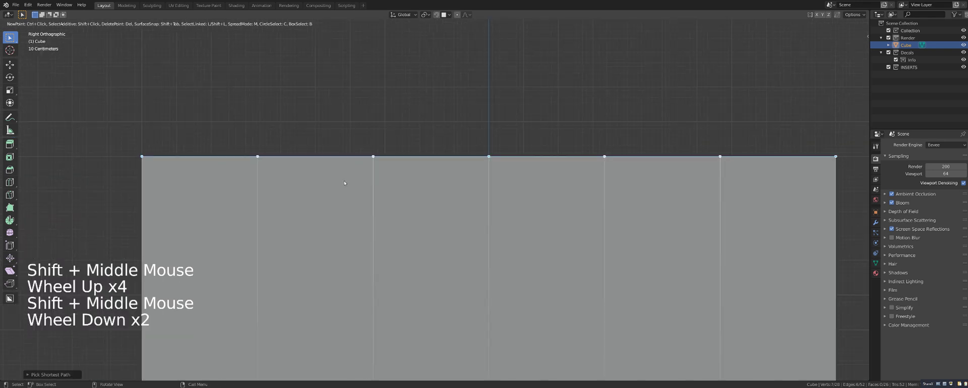
scroll(344, 183, down, 1)
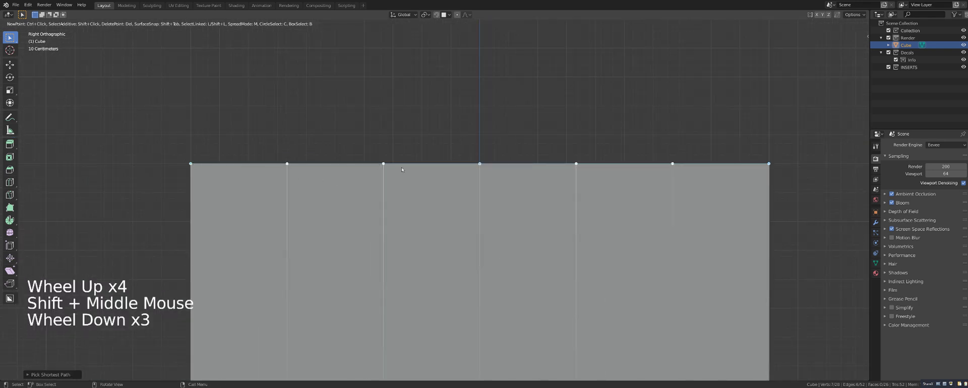
drag(480, 164, 484, 183)
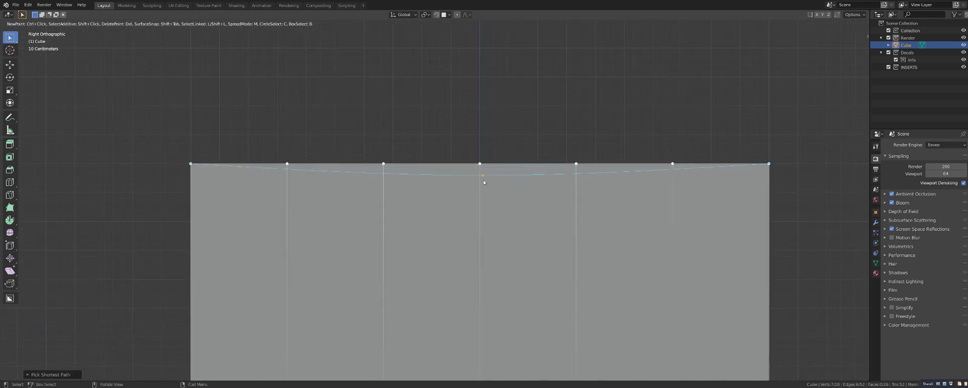
drag(487, 215, 480, 274)
scroll(480, 273, down, 5)
middle_drag(480, 274, 442, 224)
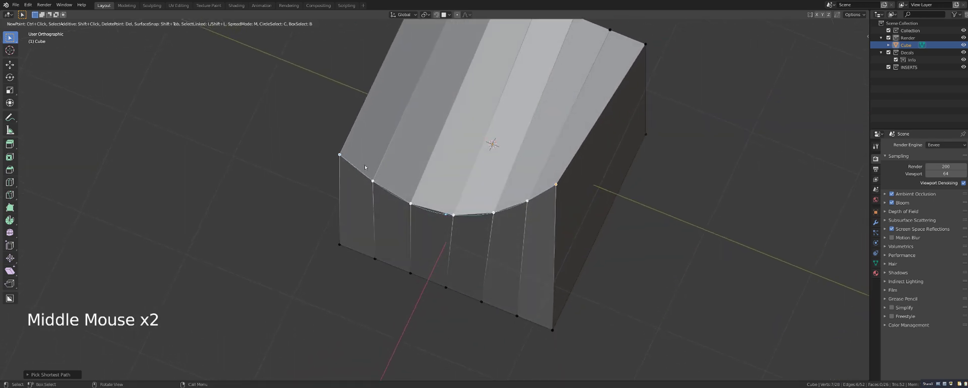
middle_drag(365, 167, 487, 158)
scroll(460, 149, down, 2)
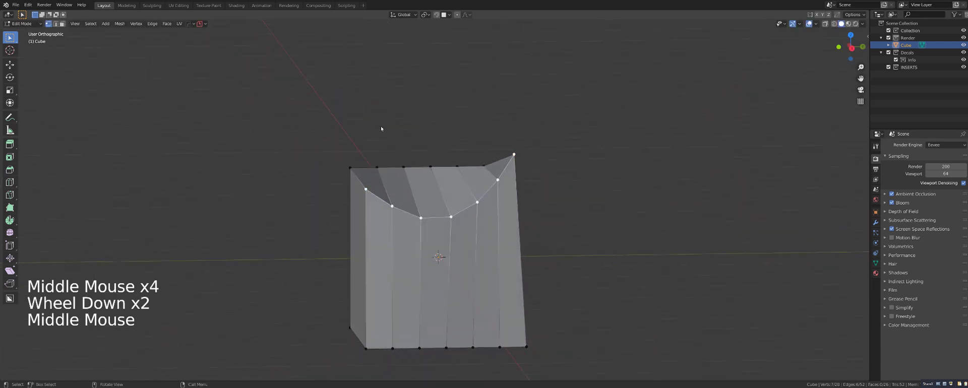
Step: Return to the Right Orthographic view and select the curved edge's vertices as a shortest path from end to end
middle_drag(380, 126, 378, 80)
key(grave)
key(grave)
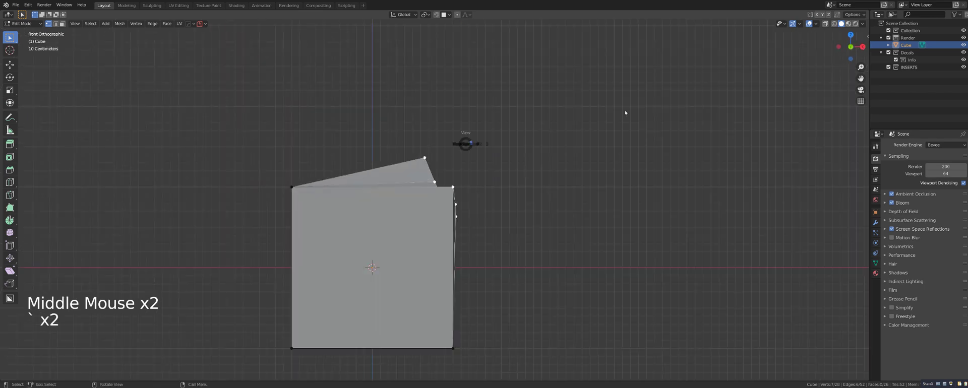
scroll(438, 156, up, 3)
shift+middle_drag(438, 155, 419, 129)
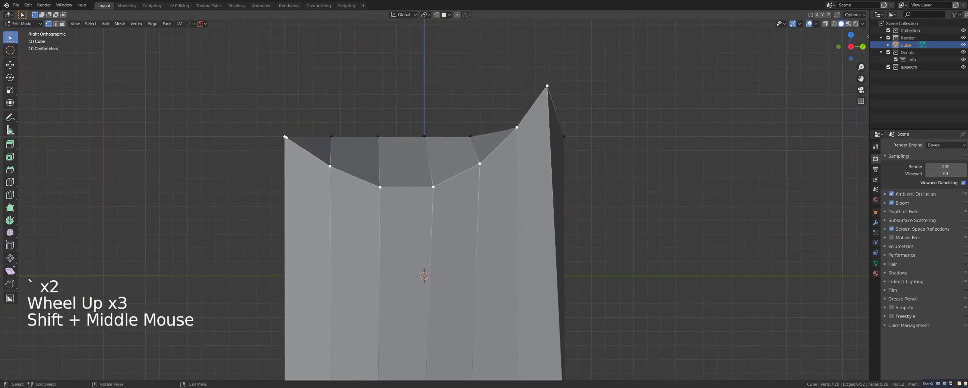
click(285, 136)
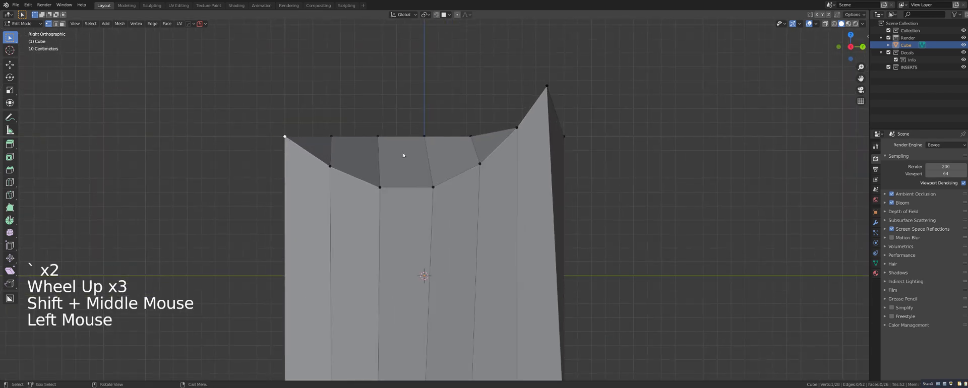
ctrl+click(546, 87)
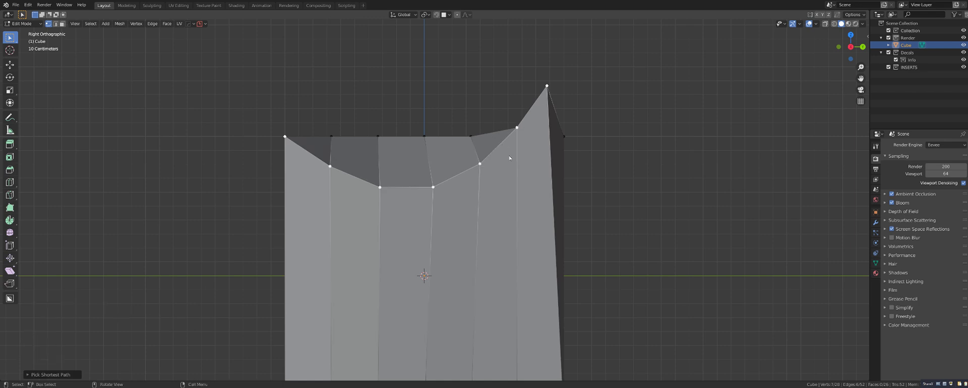
Step: Straighten the selected vertex row by starting Curve Stretch again with two curve points
key(q)
mouse_move(509, 157)
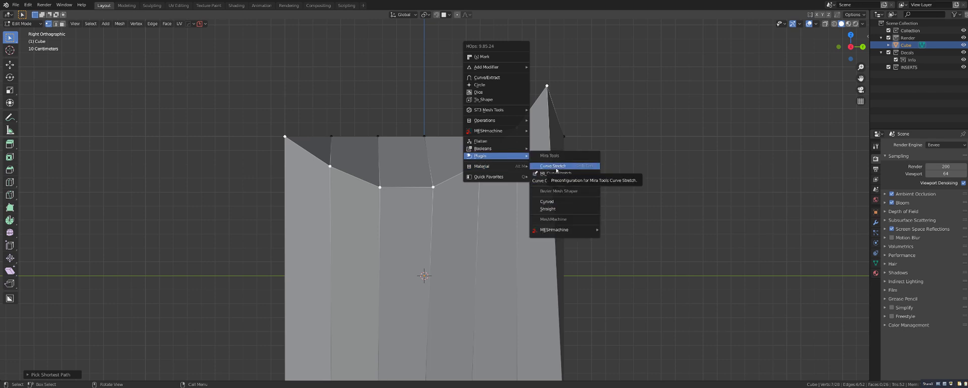
click(553, 166)
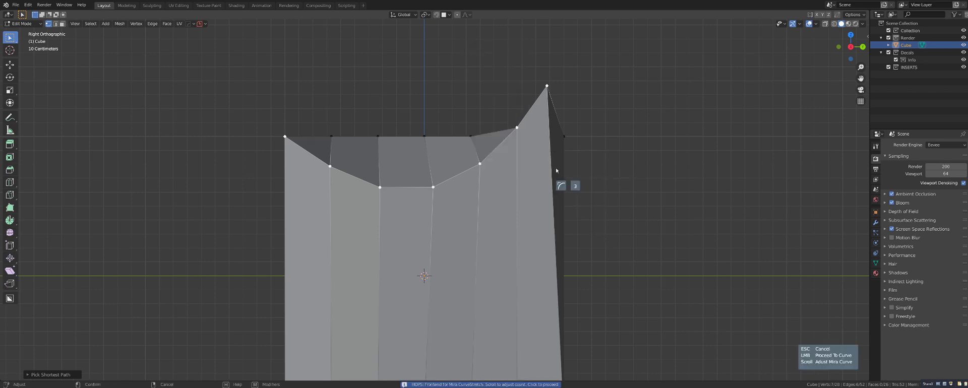
click(448, 155)
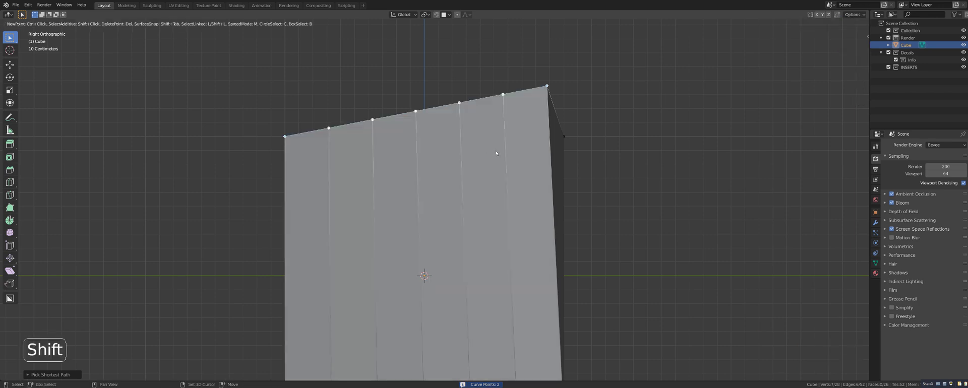
Step: Swing the end curve point around and place it lower and inward so the edge slopes down, then finish Curve Stretch
shift+middle_drag(498, 153, 479, 148)
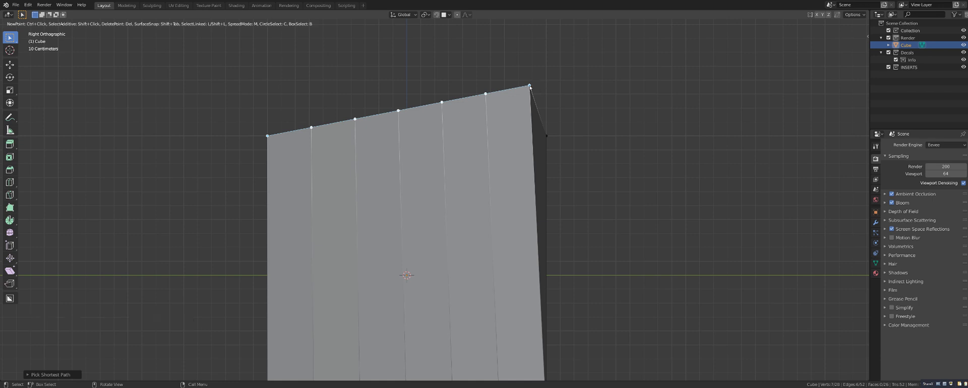
drag(529, 87, 649, 64)
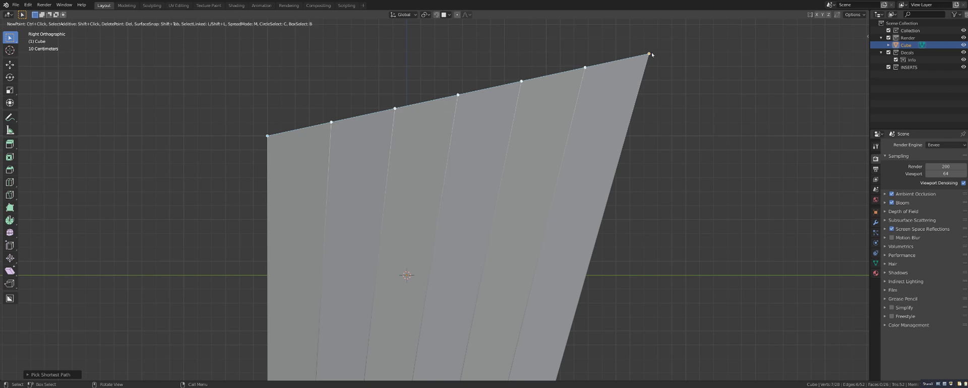
ctrl+click(196, 309)
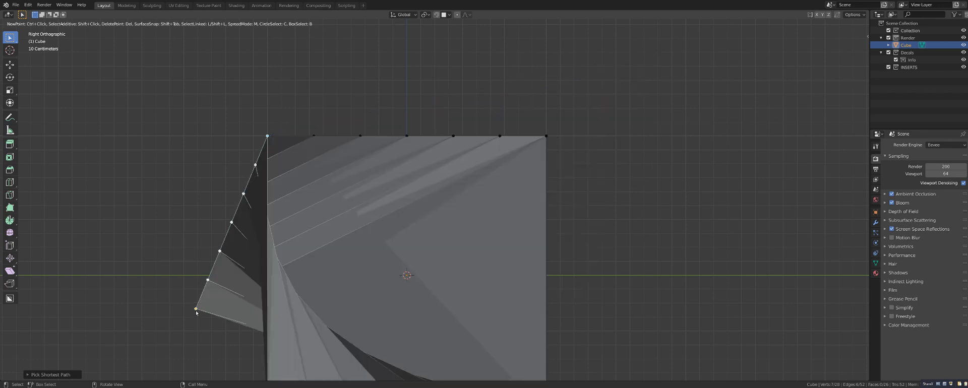
drag(199, 309, 504, 230)
middle_drag(526, 186, 497, 191)
scroll(461, 166, down, 2)
middle_drag(484, 174, 461, 165)
scroll(461, 169, up, 2)
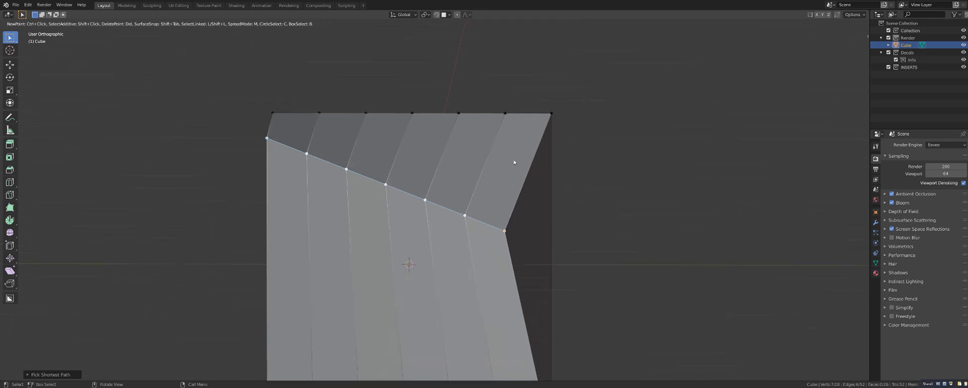
key(Escape)
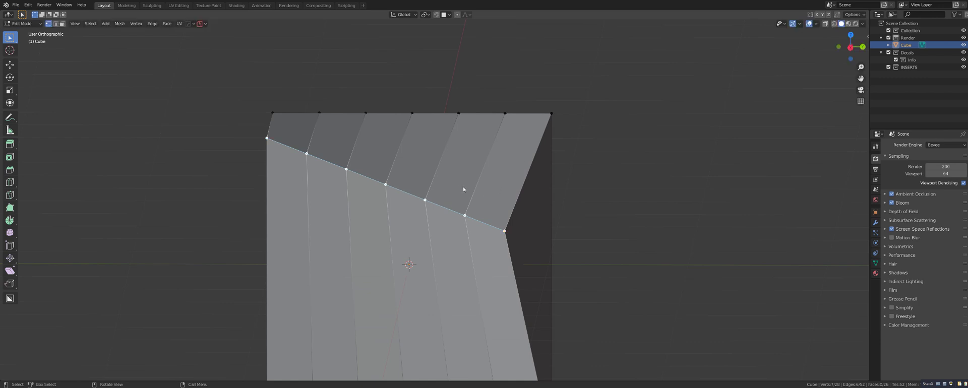
Step: Return to the Right Orthographic view and start a Straight Bezier Mesh Shaper on the selected sloping vertex row
mouse_move(463, 189)
middle_down()
mouse_move(409, 189)
mouse_move(473, 188)
middle_up()
scroll(473, 188, down, 2)
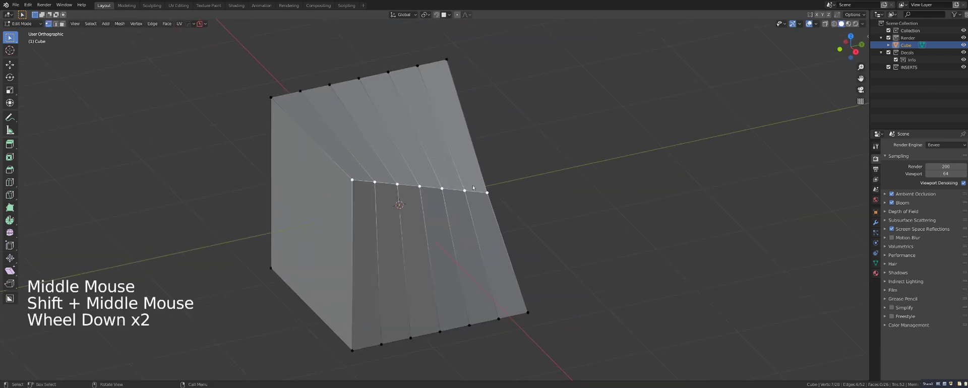
key(grave)
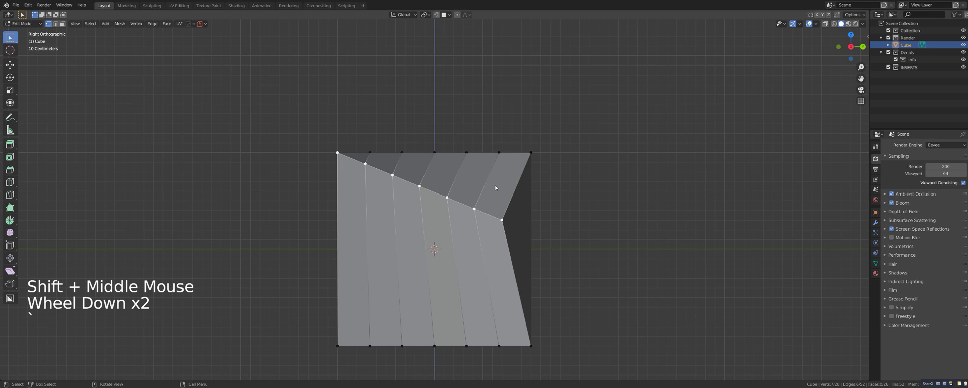
key(q)
mouse_move(496, 188)
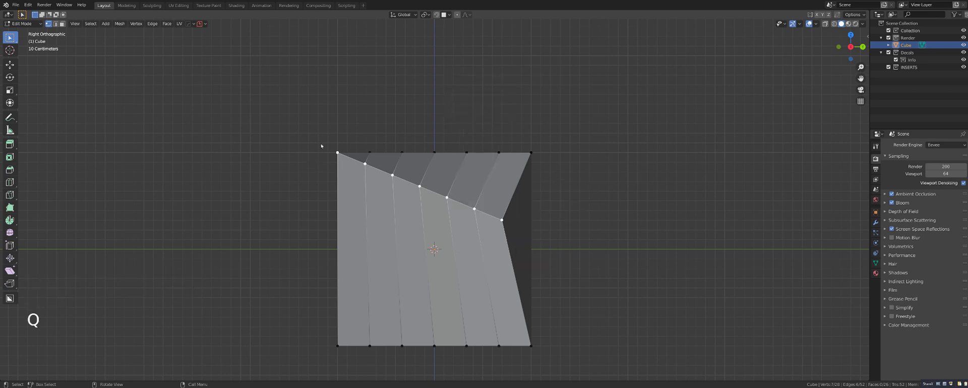
key(q)
mouse_move(489, 170)
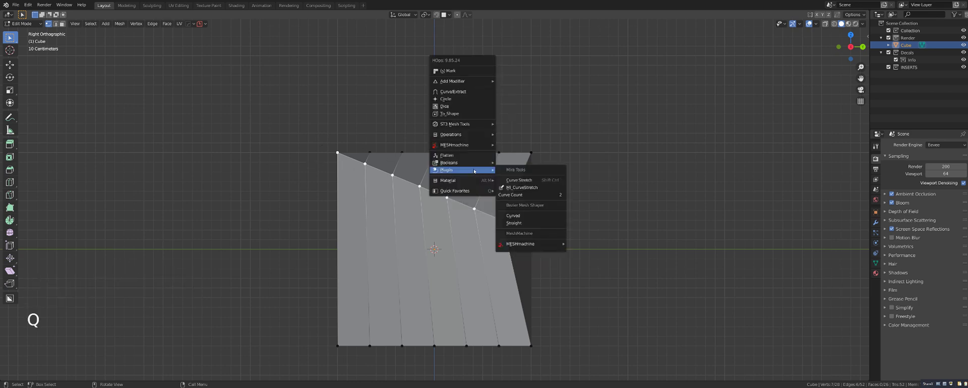
click(532, 223)
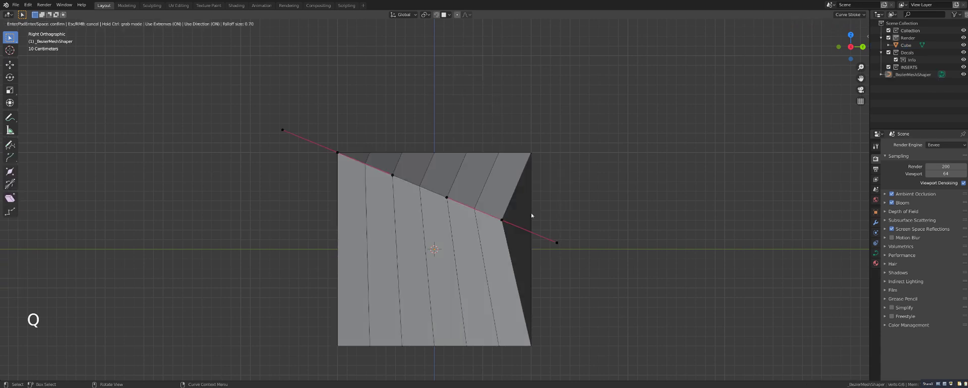
click(561, 244)
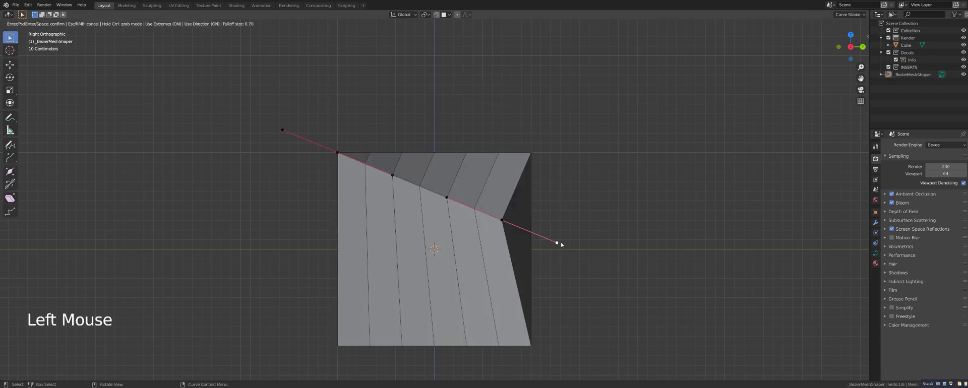
click(503, 223)
key(g)
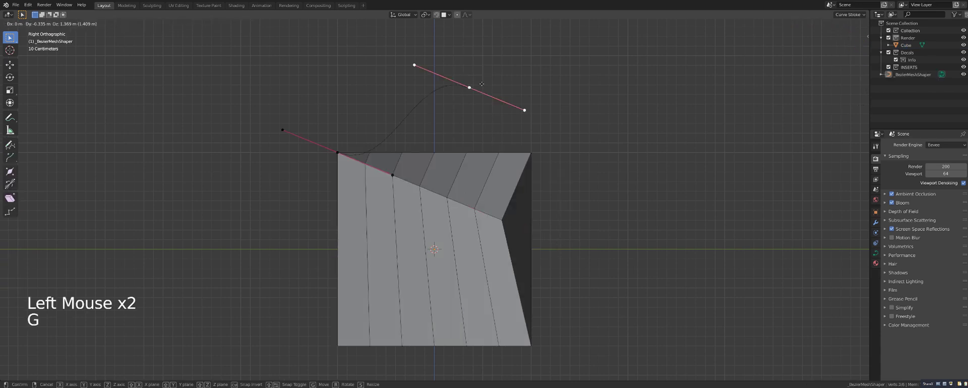
right_click(551, 212)
click(556, 243)
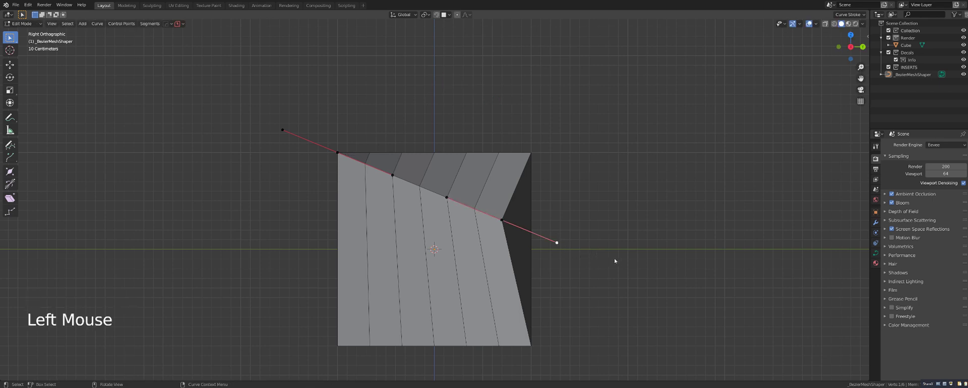
key(g)
right_click(651, 233)
key(r)
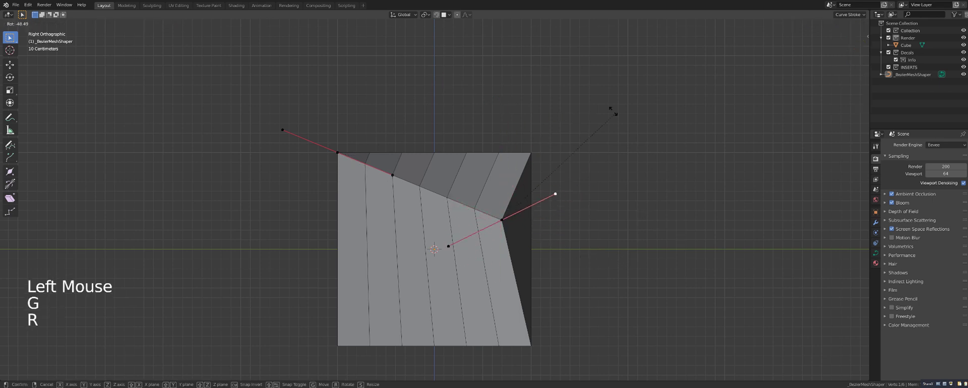
right_click(666, 226)
Step: Move the curve's lower end point up and outward above the cube, adjust its handle, and apply the Bezier Mesh Shaper
click(496, 221)
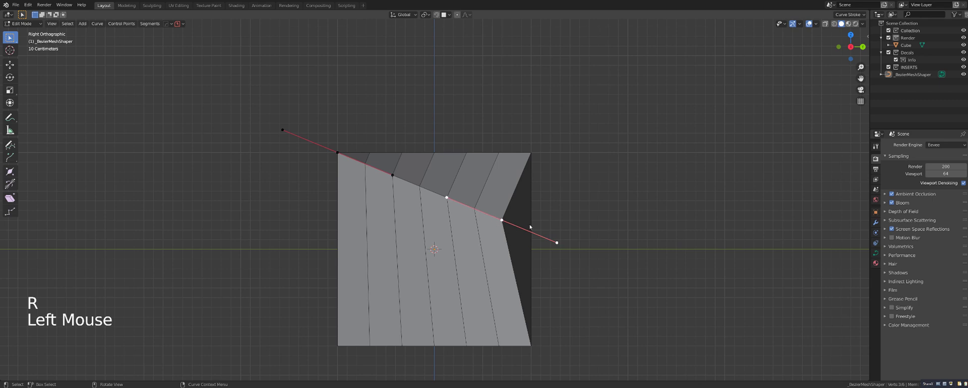
key(g)
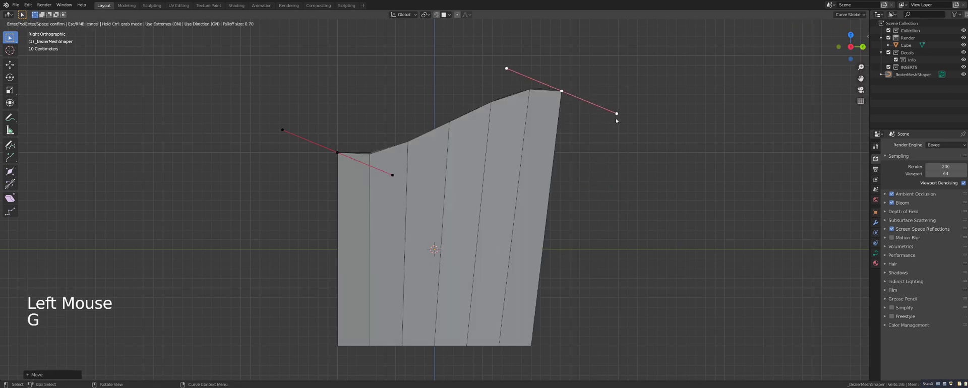
click(616, 121)
key(g)
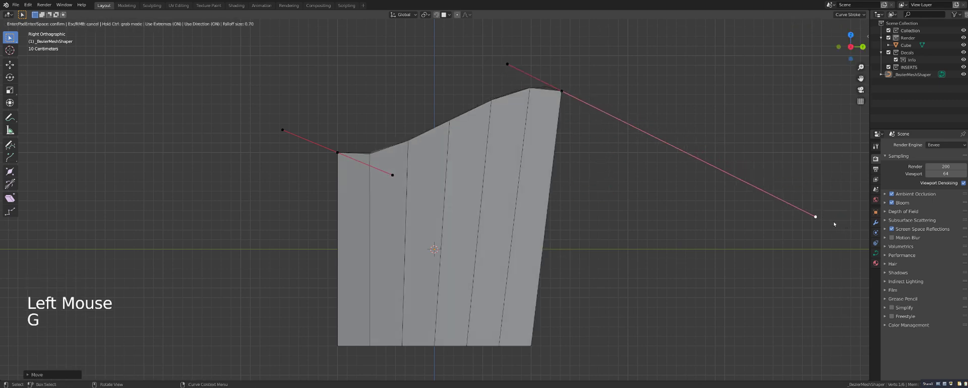
key(r)
middle_drag(585, 297, 585, 196)
scroll(586, 199, down, 2)
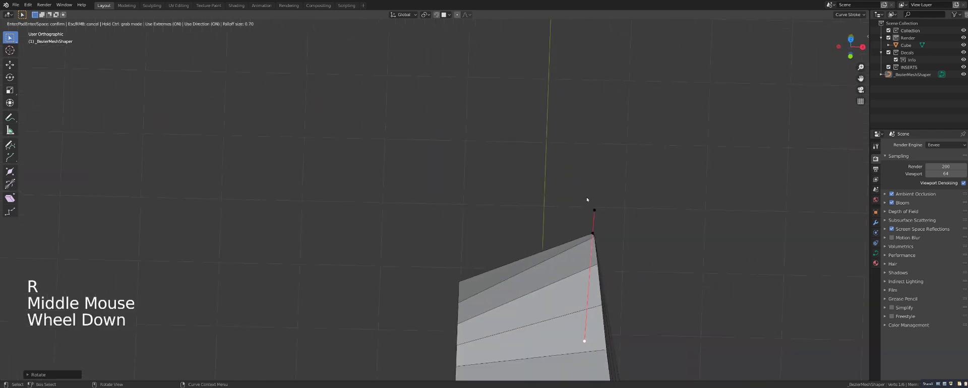
scroll(586, 199, down, 1)
shift+middle_drag(629, 250, 533, 106)
key(space)
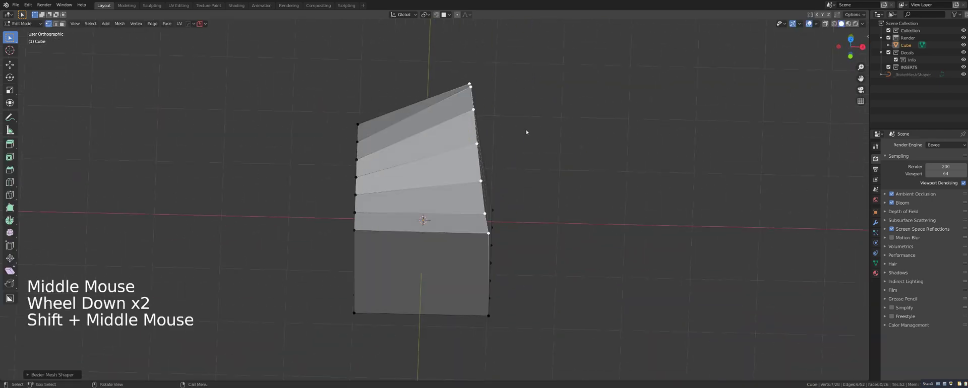
Step: Start Bezier Mesh Shaper again on the same vertices, view its falloff and curve options in the Right Orthographic view, and exit it
middle_drag(526, 132, 473, 164)
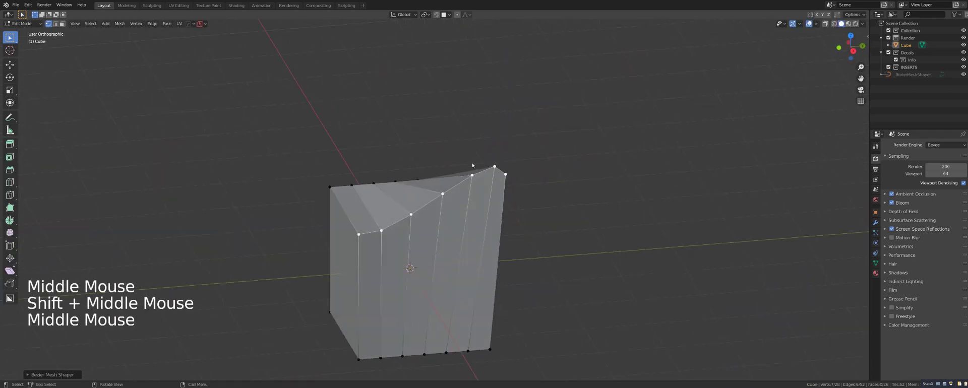
key(q)
click(533, 215)
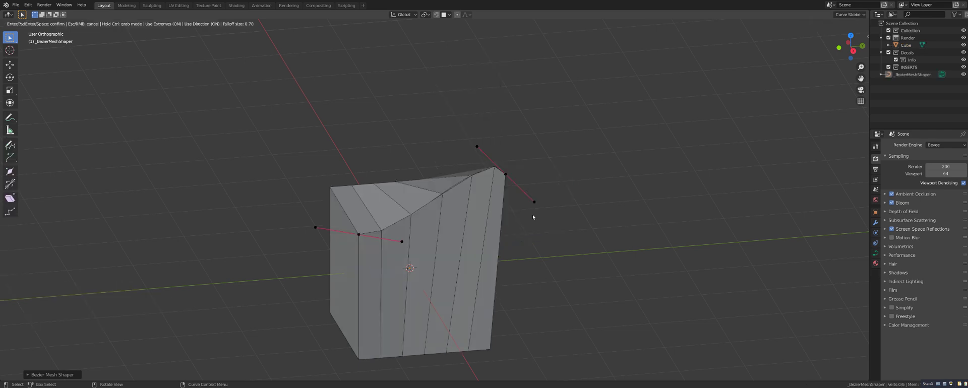
shift+middle_drag(533, 217, 477, 140)
scroll(482, 150, up, 1)
shift+scroll(482, 151, up, 1)
scroll(477, 140, down, 2)
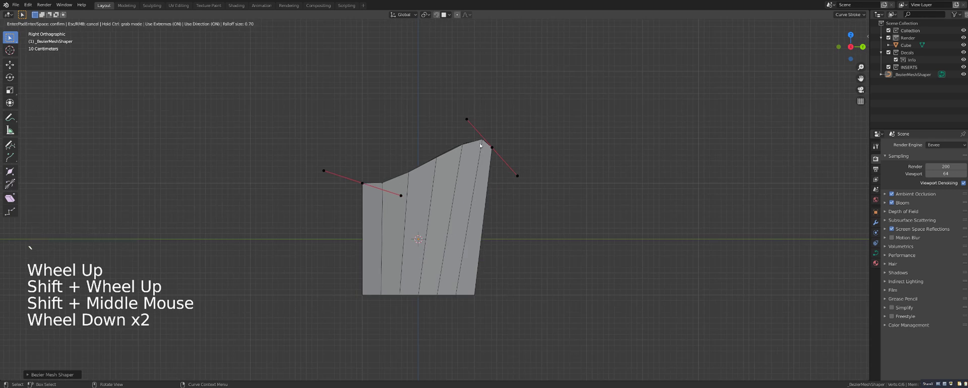
right_click(480, 143)
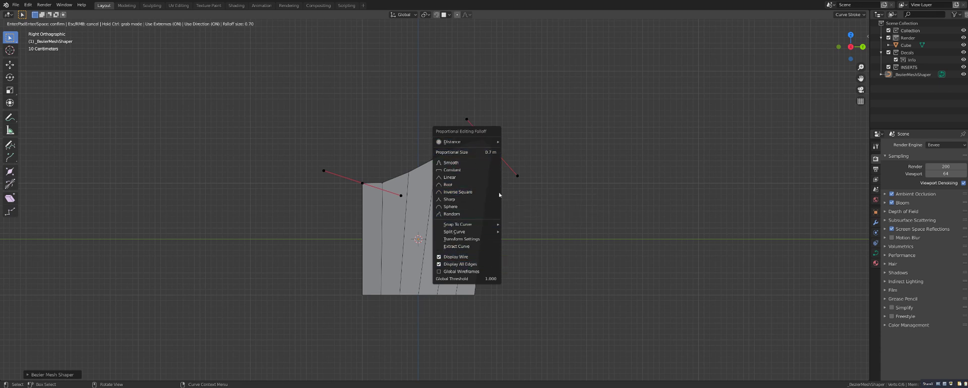
click(523, 196)
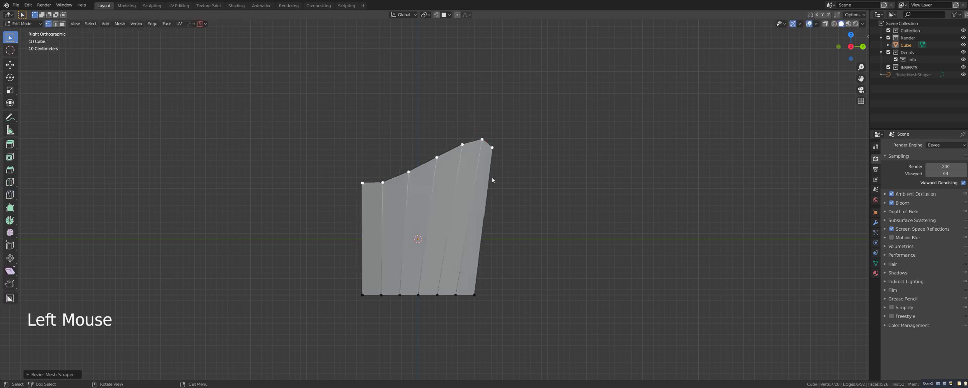
Step: Switch the cube to Object Mode and examine its reshaped upper edge from several angles
scroll(492, 180, up, 2)
mouse_move(493, 179)
shift+middle_down()
mouse_move(449, 179)
mouse_move(419, 162)
mouse_move(468, 186)
shift+middle_up()
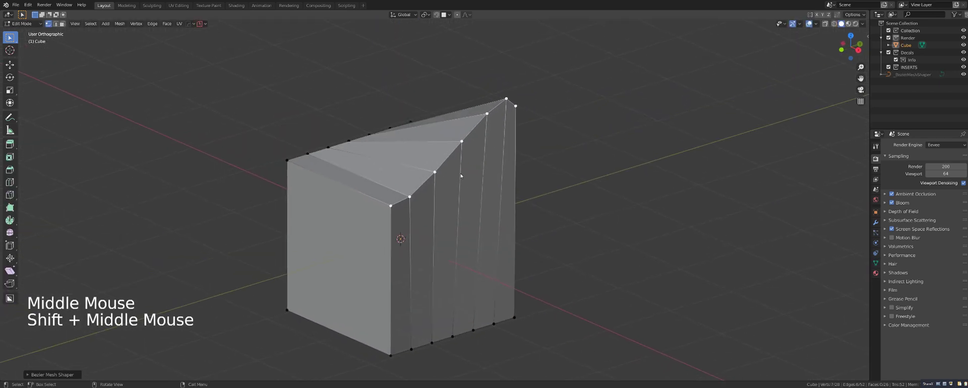
scroll(474, 187, down, 2)
middle_drag(475, 187, 459, 185)
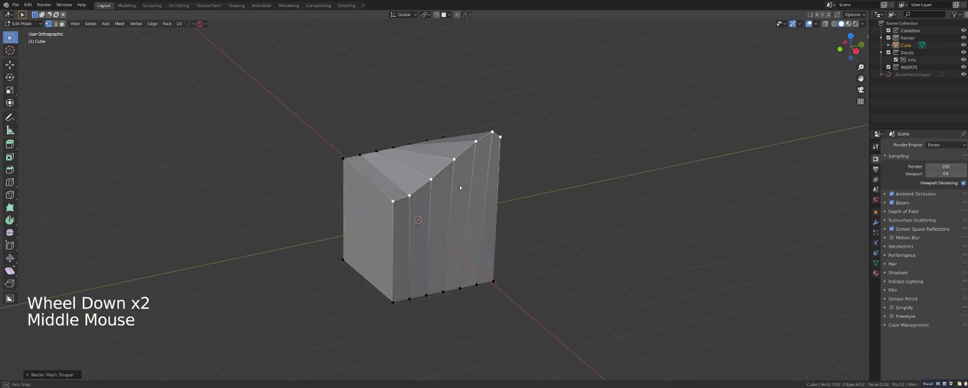
scroll(459, 186, up, 2)
key(Tab)
scroll(444, 157, down, 3)
middle_drag(443, 157, 480, 161)
scroll(469, 161, up, 3)
scroll(480, 162, down, 2)
key(grave)
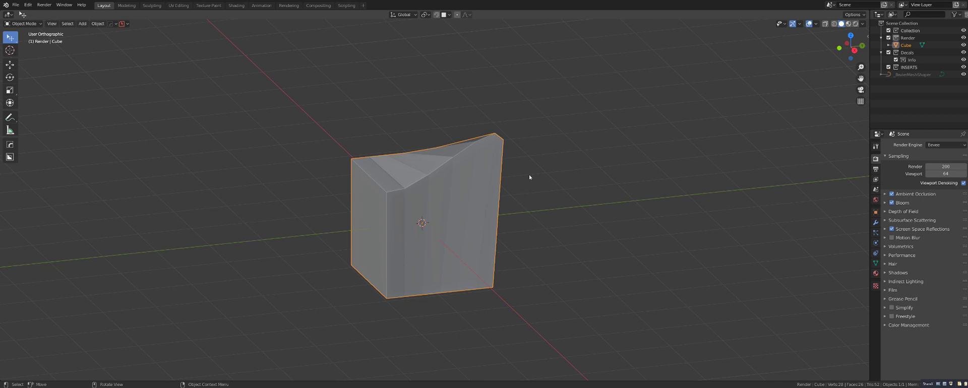
middle_drag(522, 190, 505, 181)
key(grave)
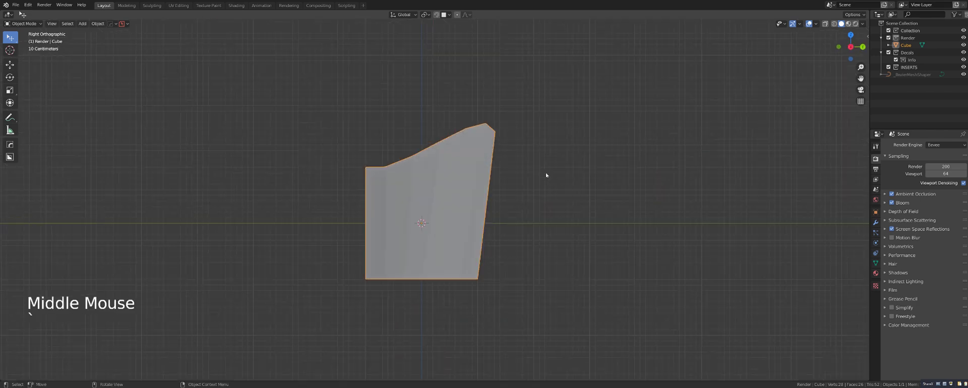
scroll(547, 177, up, 2)
Step: Look up Hard Ops 9 in the add-on preferences by searching for "hard", view its recommended and additional add-ons, and close the preferences
click(51, 23)
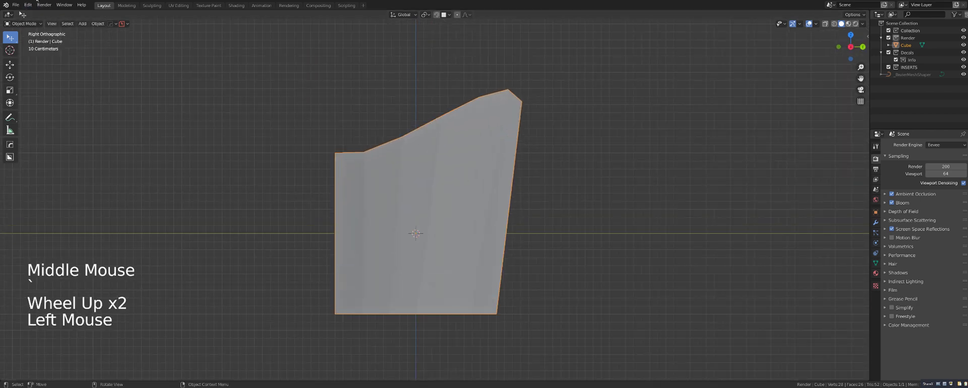
click(28, 4)
click(68, 108)
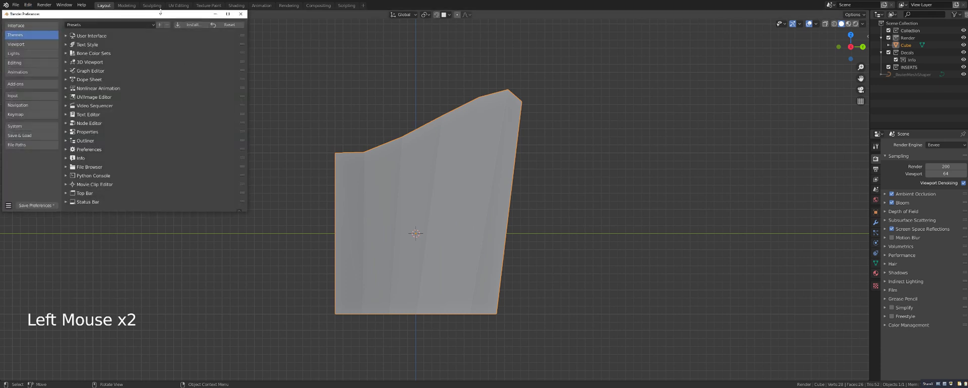
click(278, 145)
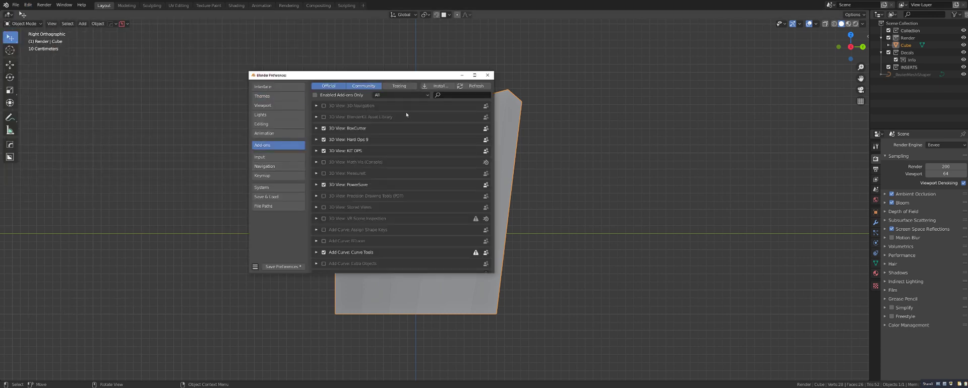
click(469, 94)
text(hard)
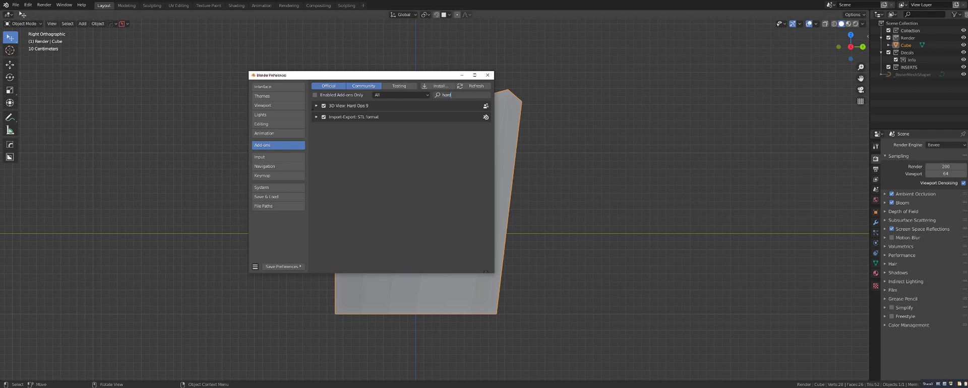
click(316, 106)
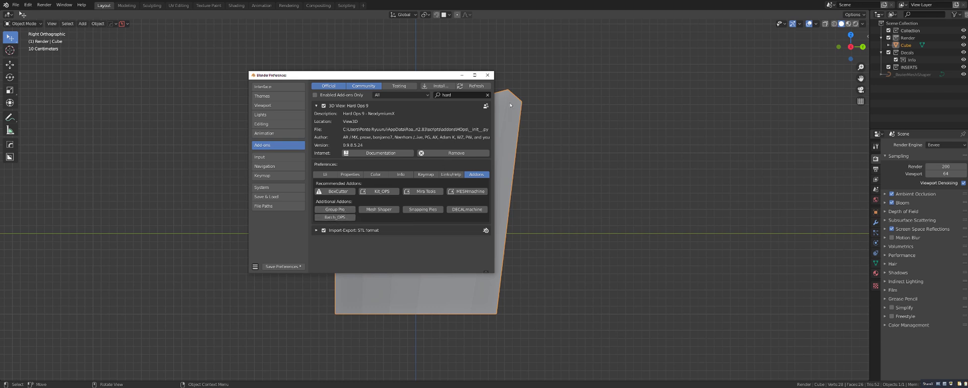
click(487, 75)
Step: Examine the reshaped cube in the Right Orthographic view and from angled views
shift+middle_drag(439, 146, 430, 138)
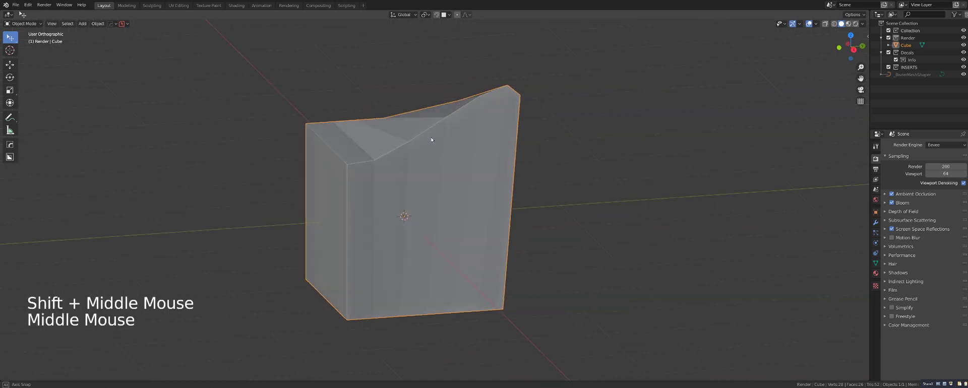
scroll(443, 147, down, 2)
key(grave)
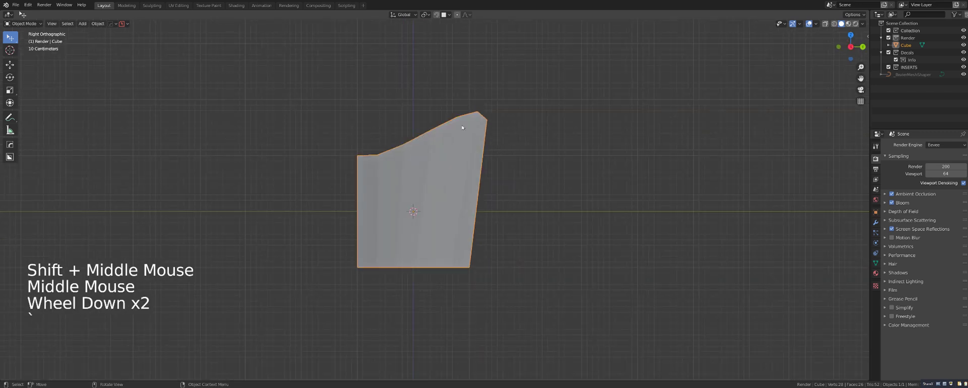
key(shift)
shift+middle_drag(432, 149, 446, 165)
scroll(456, 178, up, 2)
key(grave)
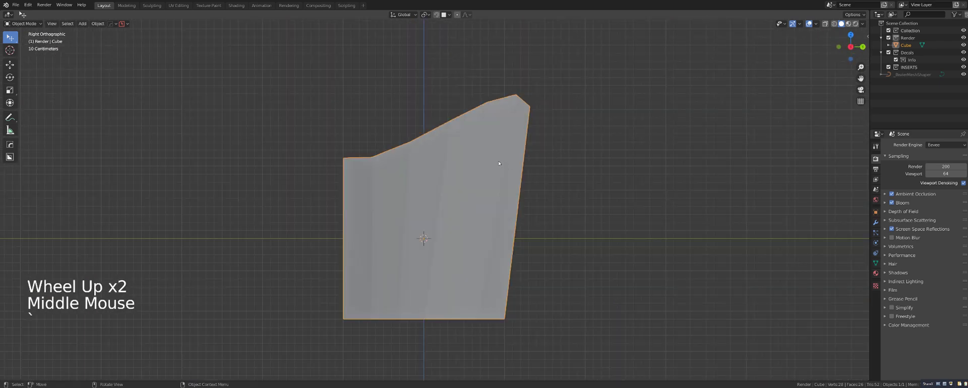
shift+middle_drag(488, 117, 484, 144)
scroll(485, 144, down, 2)
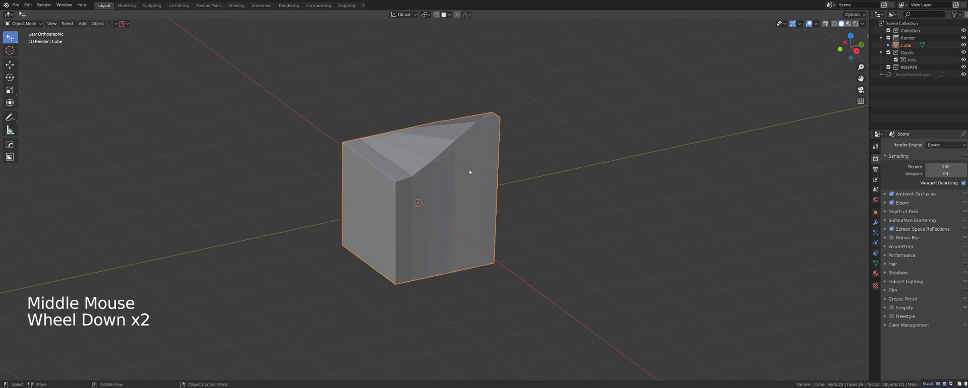
Step: Reselect the reshaped cube in Object Mode
middle_drag(469, 172, 404, 169)
scroll(493, 182, down, 3)
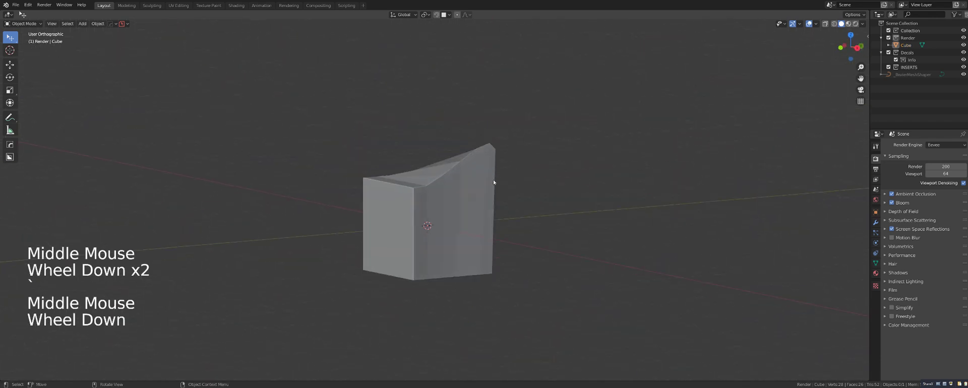
middle_drag(493, 181, 488, 178)
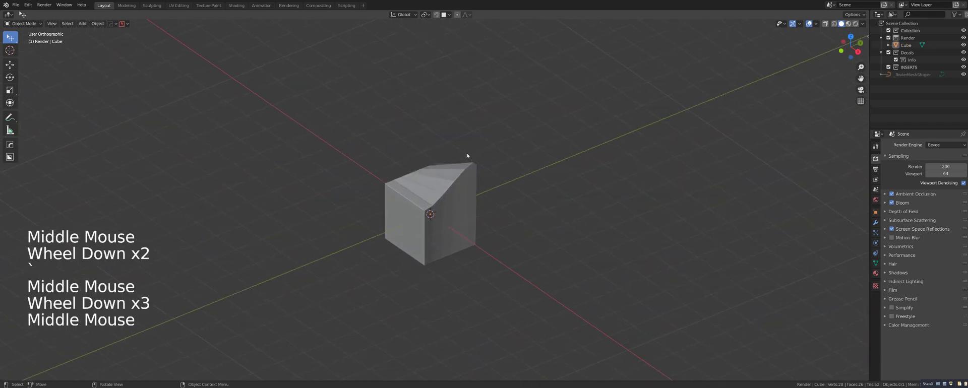
click(462, 184)
scroll(461, 183, up, 3)
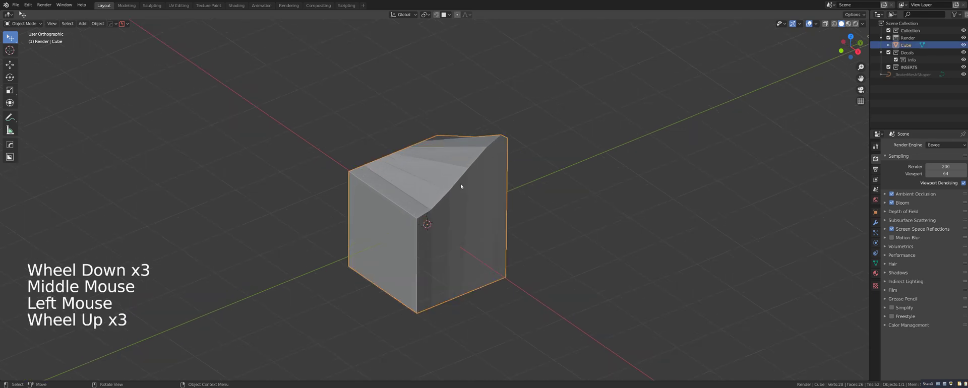
Step: View the Hard Ops menu for the cube and compare it with the standard list of modifiers that can be added
key(q)
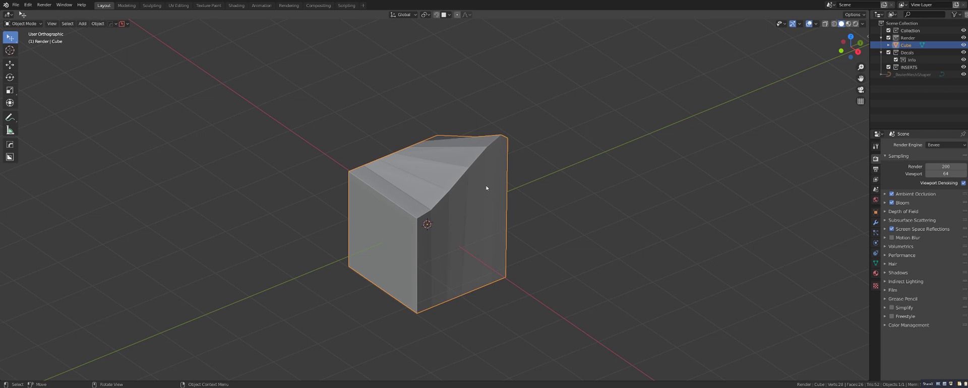
key(q)
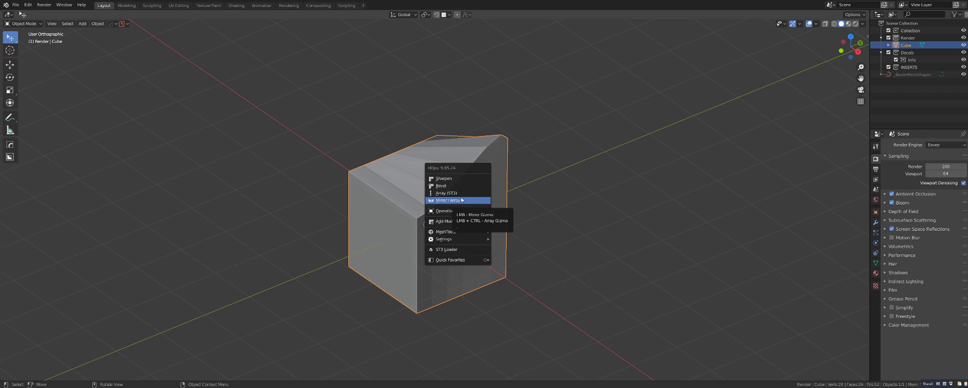
mouse_move(458, 213)
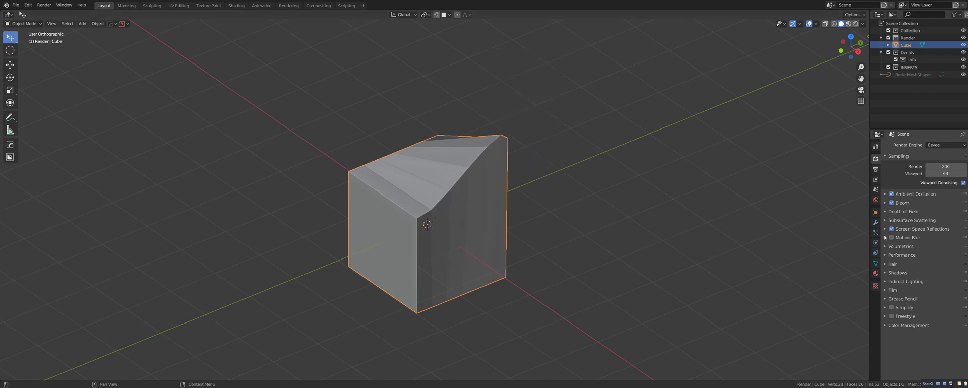
click(875, 223)
click(896, 146)
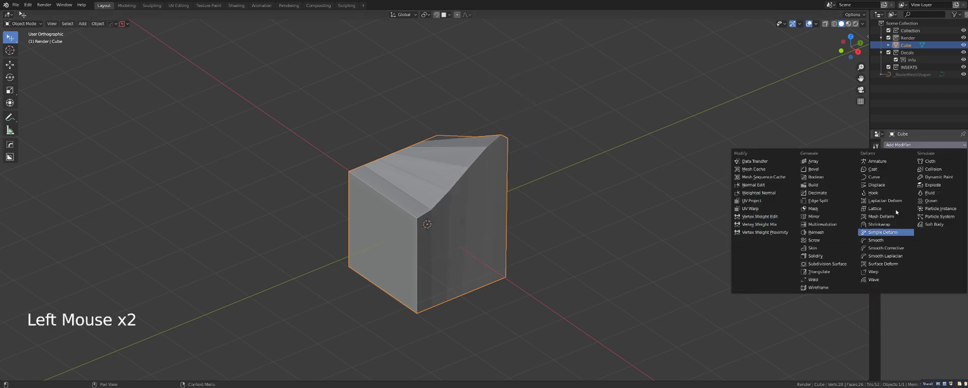
click(459, 205)
Step: Look through the Add Modifier, MeshTools and Settings submenus of the Hard Ops menu
key(q)
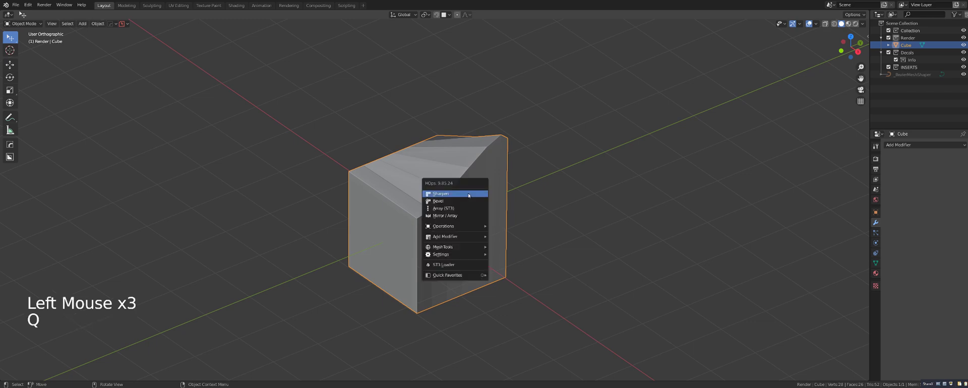
mouse_move(460, 229)
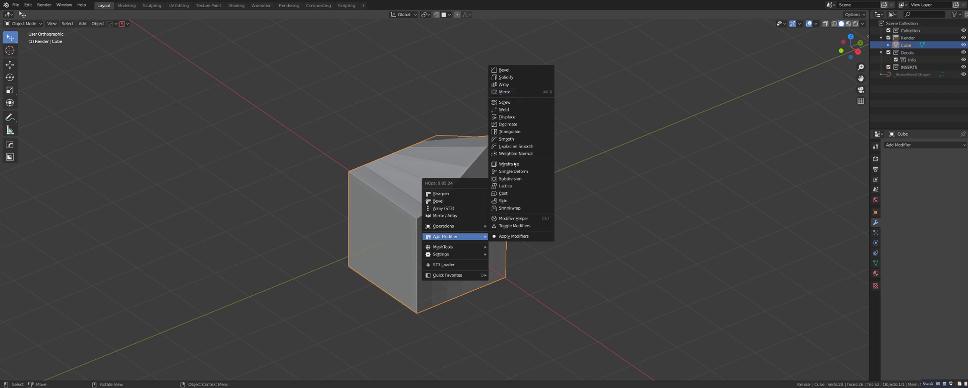
mouse_move(454, 247)
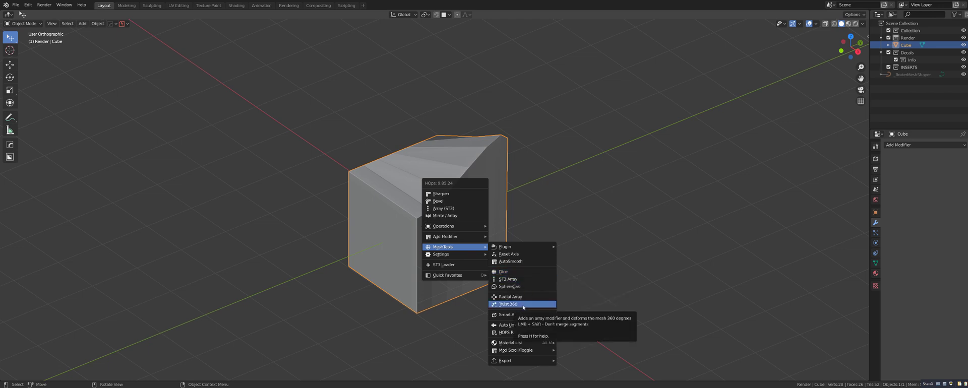
mouse_move(538, 343)
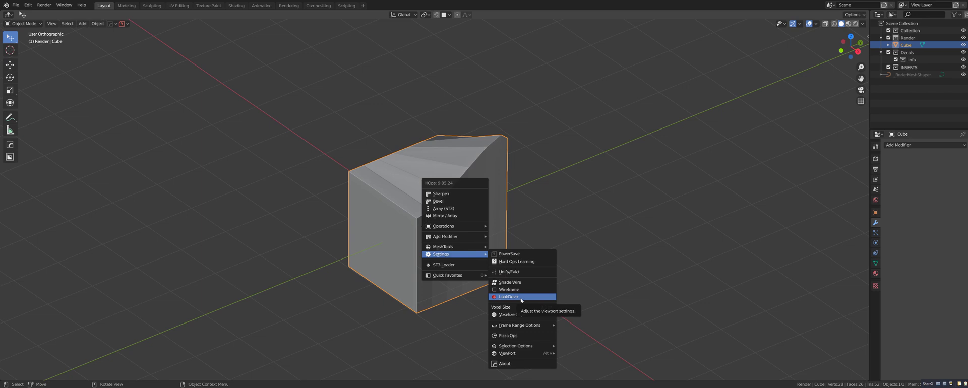
Step: Apply Hard Ops Sharpen to the cube, check its marked edges in Edit Mode, and return to Object Mode
middle_drag(639, 188, 468, 175)
click(468, 175)
key(q)
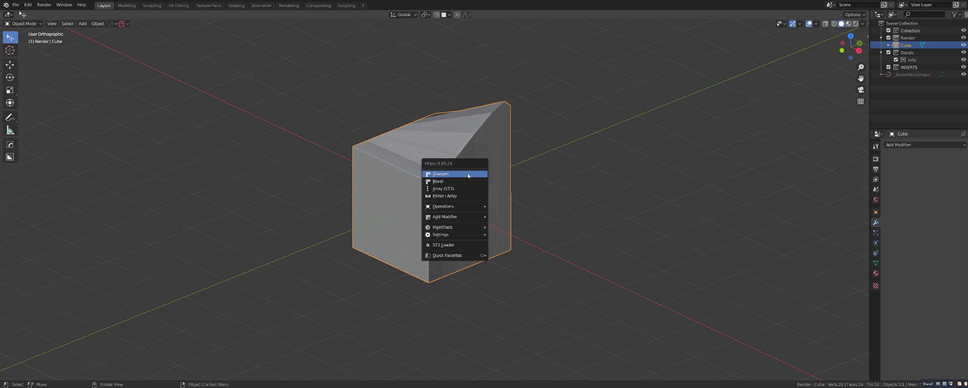
click(468, 175)
middle_drag(469, 174, 444, 199)
key(Tab)
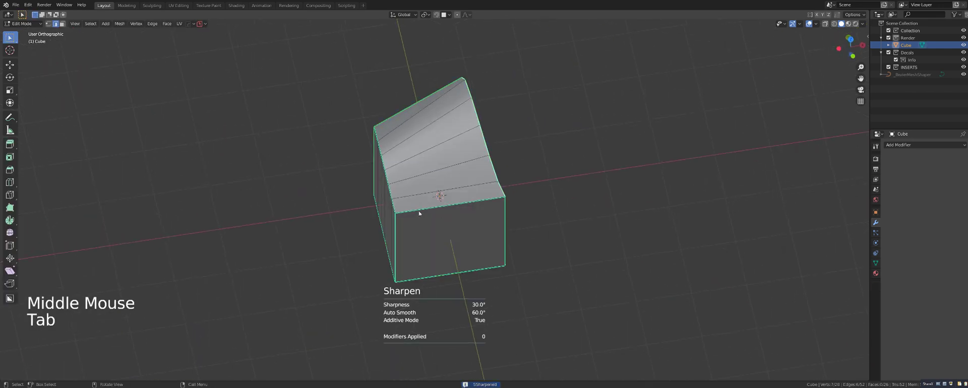
key(Tab)
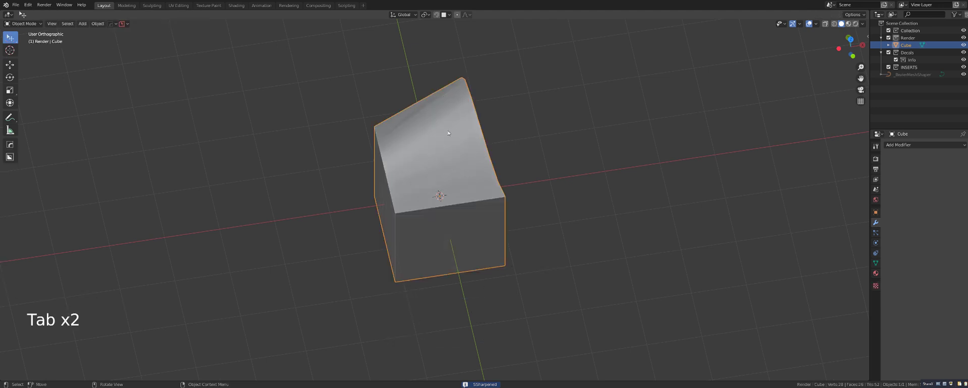
Step: Examine the smoothed shading of the sharpened cube and undo the sharpening
middle_drag(509, 274, 410, 147)
scroll(444, 164, up, 2)
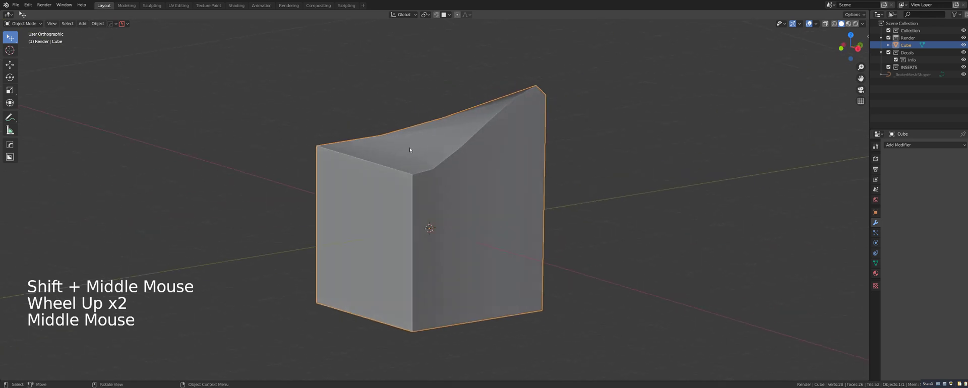
scroll(469, 175, down, 2)
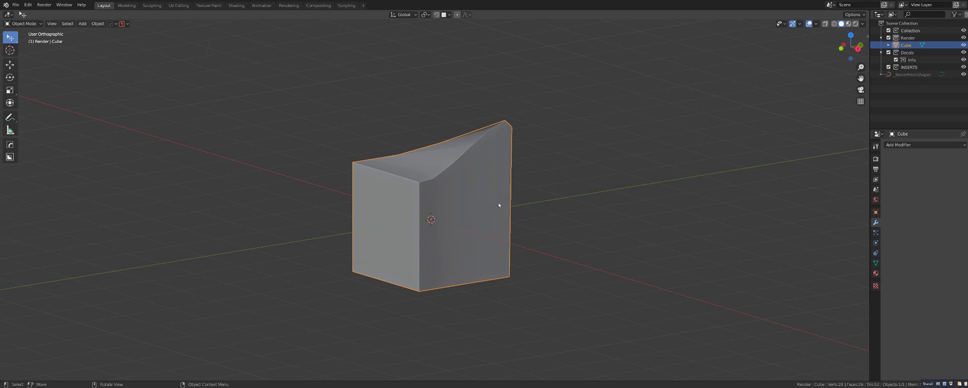
middle_drag(475, 178, 473, 192)
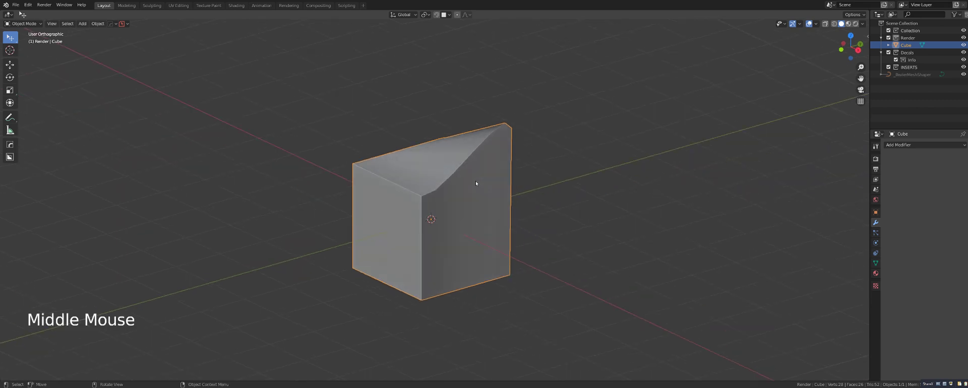
key(ctrl+z)
key(ctrl+z)
key(ctrl+z)
key(ctrl+z)
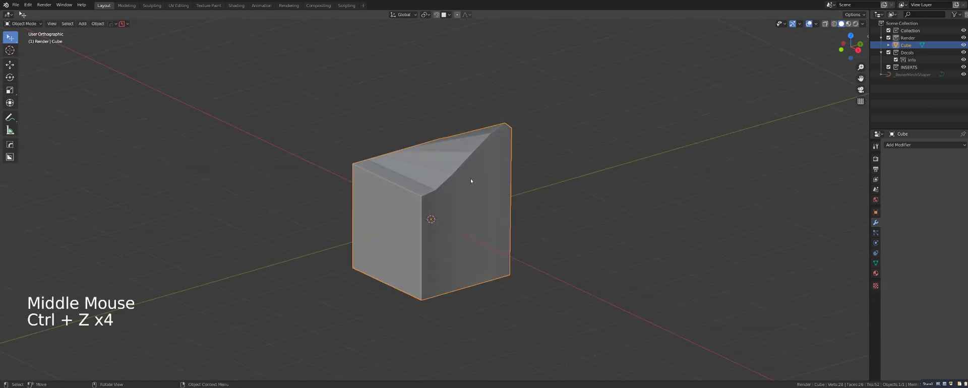
Step: Bevel the cube's edges with a three-segment, angle-limited Hard Ops Bevel with an offset of about 0.049 m
key(q)
click(472, 188)
middle_drag(472, 190, 413, 159)
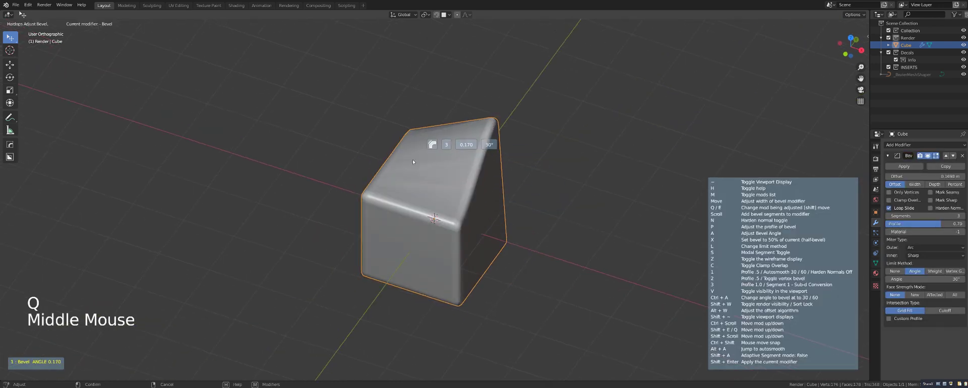
click(469, 205)
middle_drag(469, 204, 439, 199)
scroll(435, 195, up, 3)
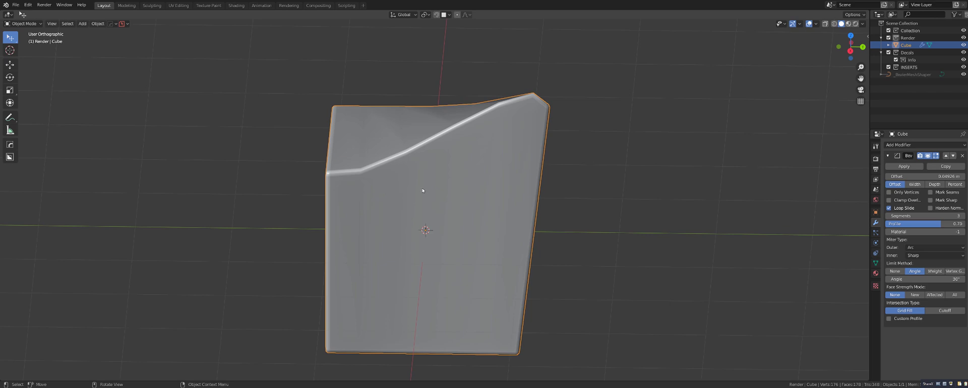
Step: Undo the bevel on the cube
middle_drag(423, 191, 440, 197)
key(ctrl+z)
key(ctrl+z)
key(ctrl+z)
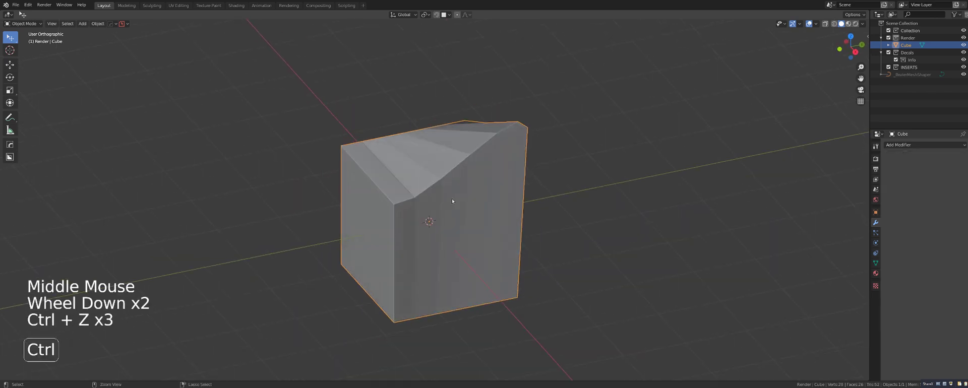
Step: Start a Hard Ops Array on the cube with a count of 2 and a constant offset of 2.00 along X
key(q)
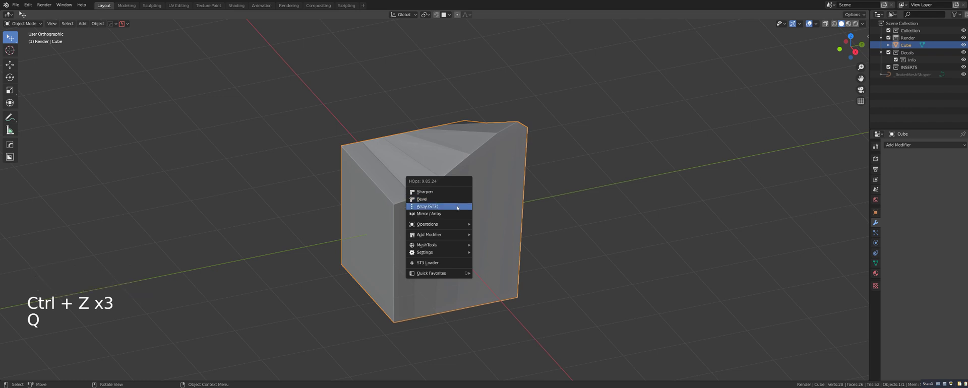
click(456, 207)
right_click(457, 208)
scroll(457, 208, down, 3)
key(q)
middle_drag(457, 208, 432, 183)
click(466, 196)
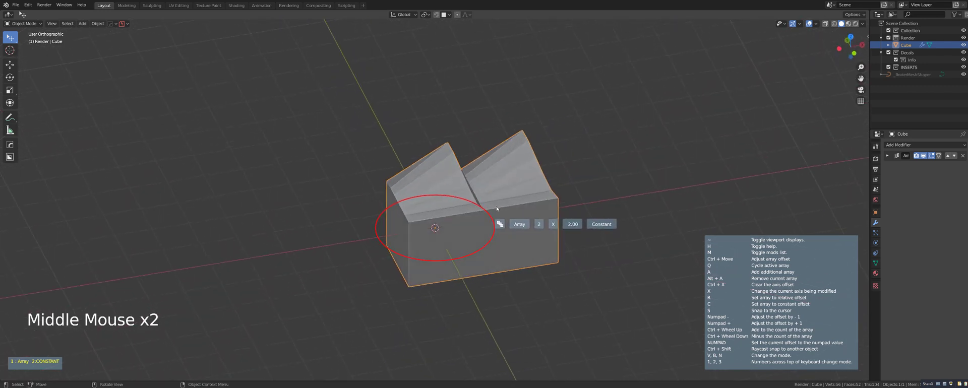
scroll(432, 183, down, 2)
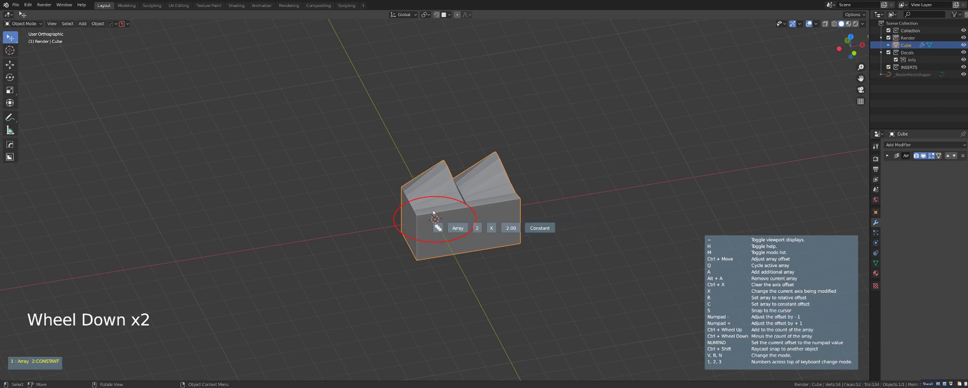
scroll(454, 194, up, 2)
middle_drag(454, 194, 417, 195)
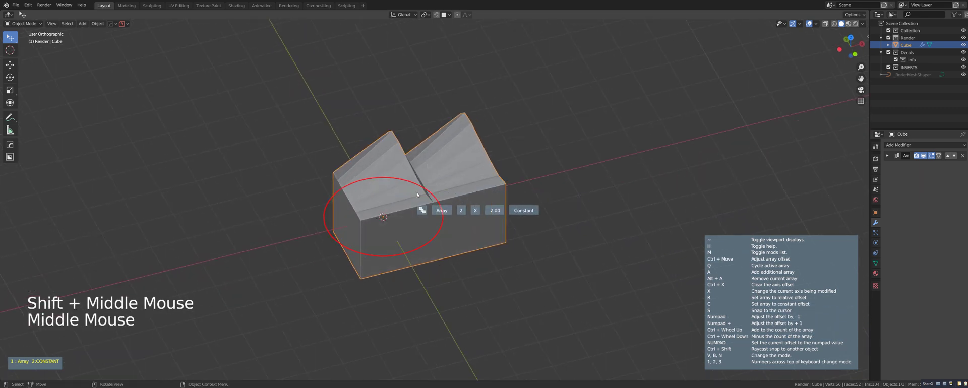
Step: Space the array wider along X, to an offset of about 2.6, and set its count to 4
key(ctrl)
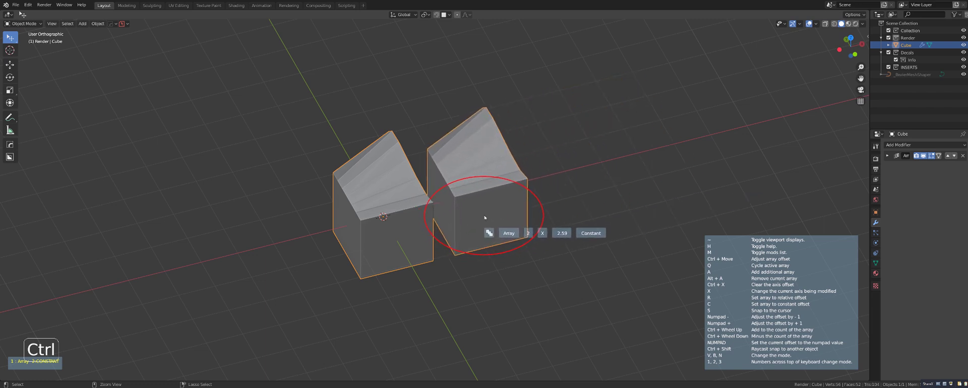
ctrl+scroll(479, 219, up, 5)
ctrl+scroll(484, 218, down, 4)
ctrl+scroll(484, 218, down, 1)
ctrl+scroll(484, 218, up, 2)
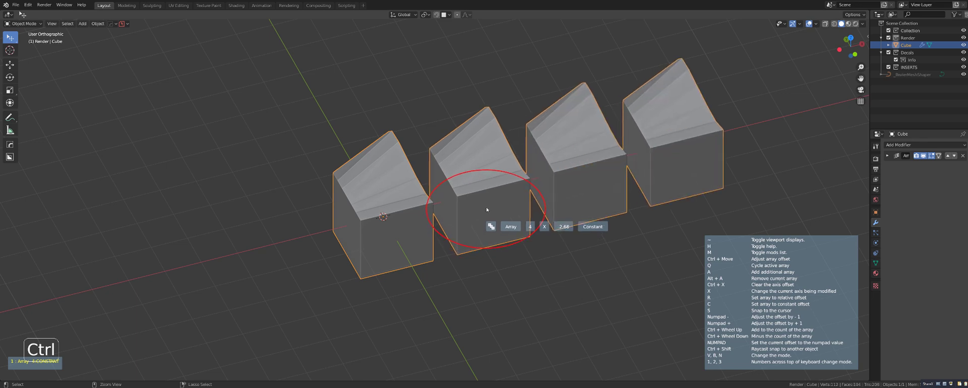
Step: Cycle through the array axes, try a Y offset of about 3.91, and cancel the array
key(x)
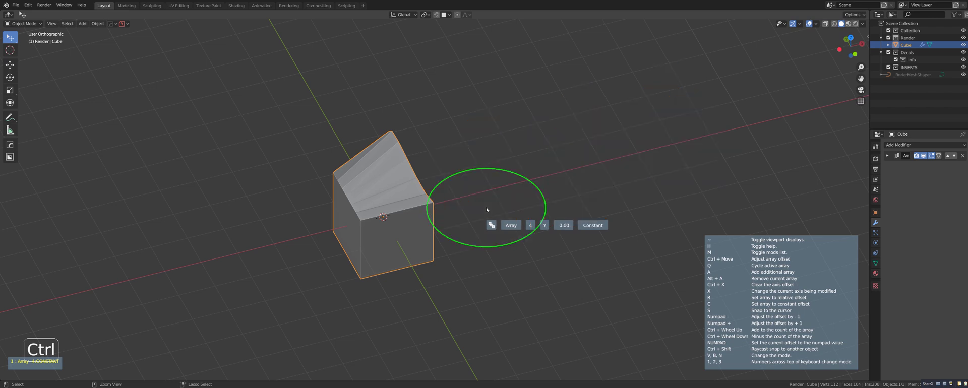
key(x)
key(x)
key(x)
key(x)
key(x)
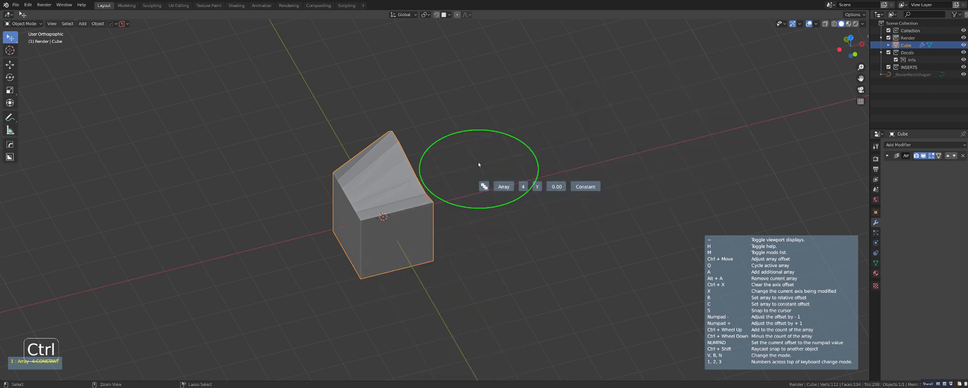
key(x)
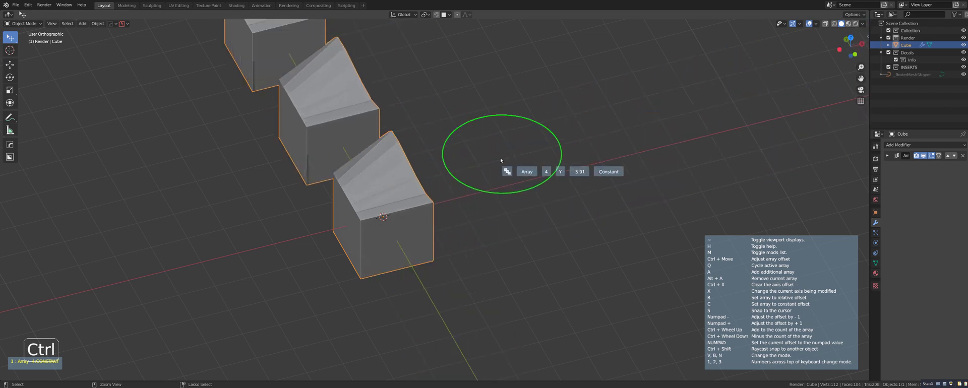
key(Escape)
middle_drag(508, 188, 459, 189)
scroll(447, 183, down, 2)
scroll(456, 190, up, 1)
key(q)
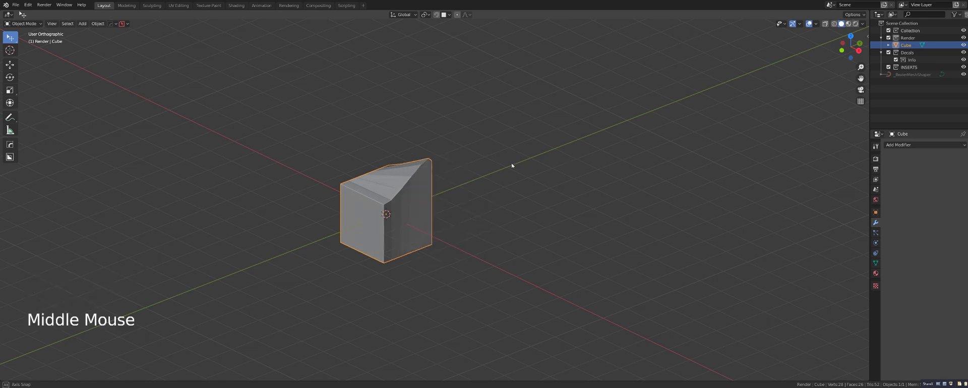
scroll(506, 216, down, 1)
mouse_move(512, 166)
middle_down()
mouse_move(506, 216)
mouse_move(501, 171)
middle_up()
key(alt+x)
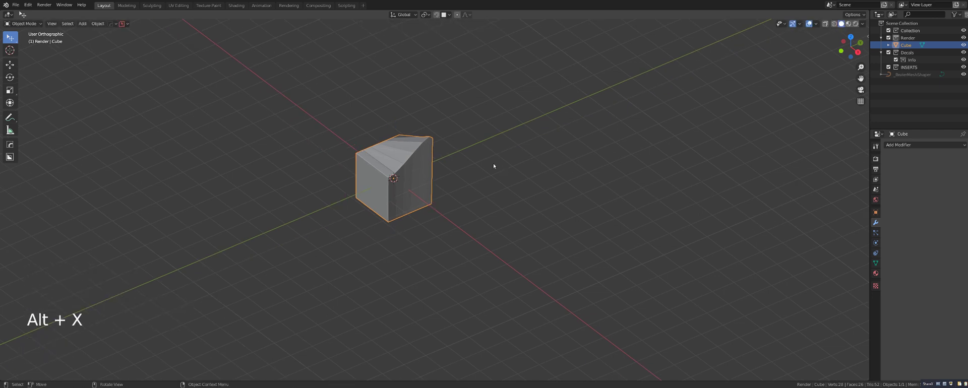
middle_drag(493, 164, 465, 168)
key(Escape)
scroll(465, 168, up, 1)
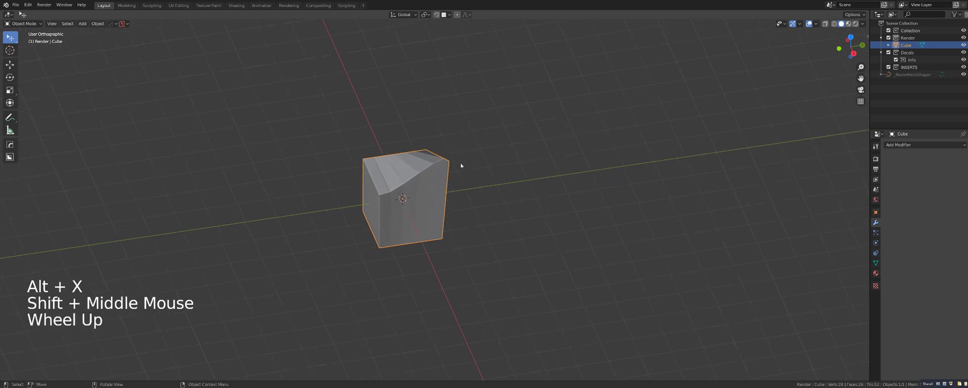
Step: Review the mirror gizmo's mode, orientation and pivot options, mirror the cube across Z, and undo the mirror
click(428, 206)
key(alt+x)
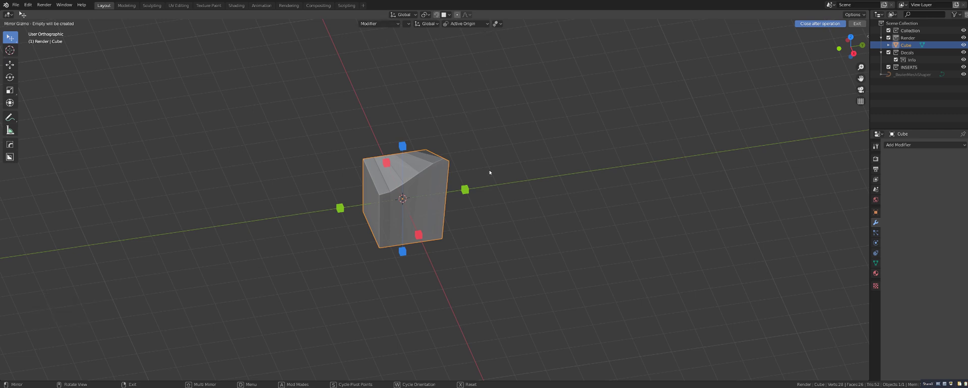
key(d)
click(387, 23)
click(437, 24)
click(471, 25)
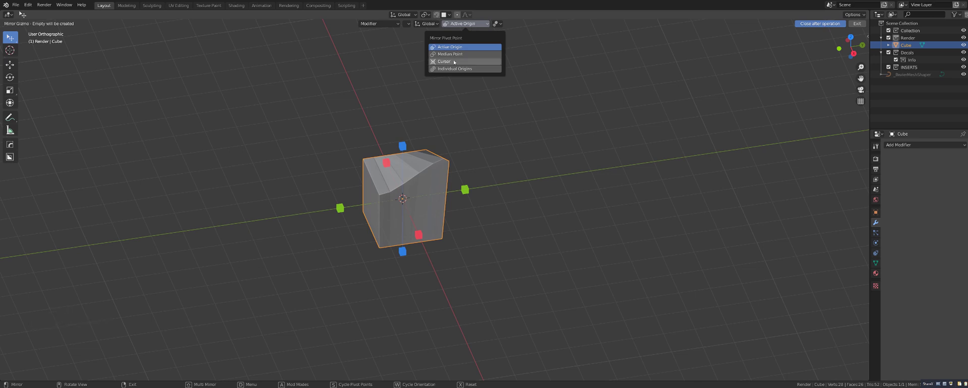
click(402, 146)
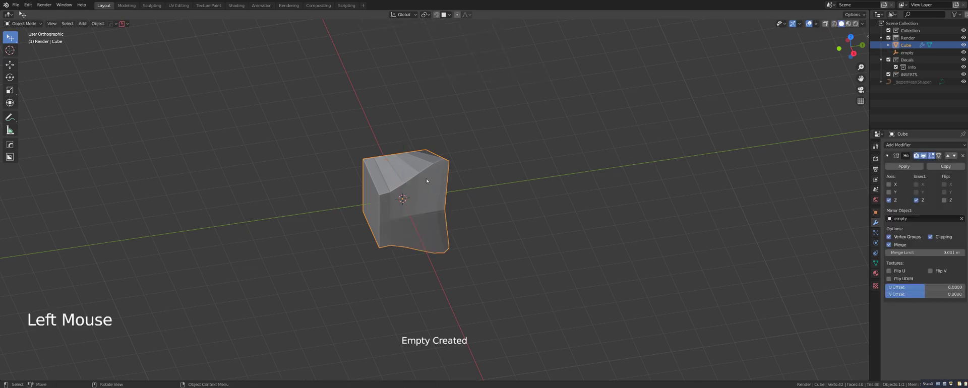
key(ctrl+z)
Step: Move the cube away from the 3D cursor and mirror it across Y with the mirror gizmo's pivot set to Cursor
key(g)
click(390, 180)
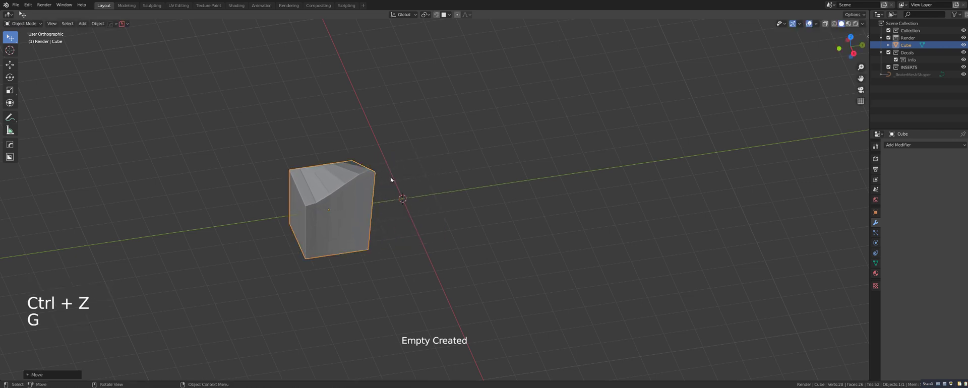
key(alt+x)
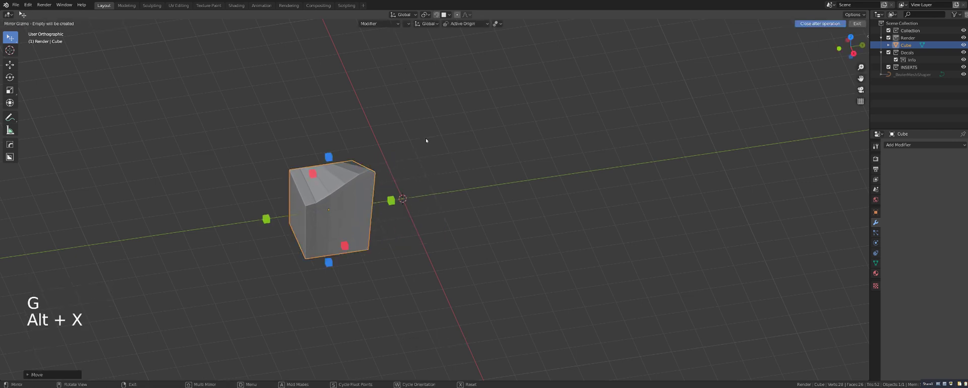
key(d)
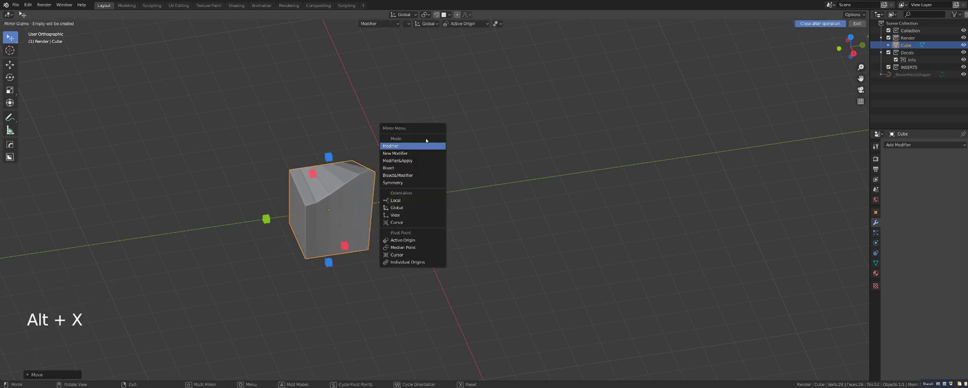
click(415, 255)
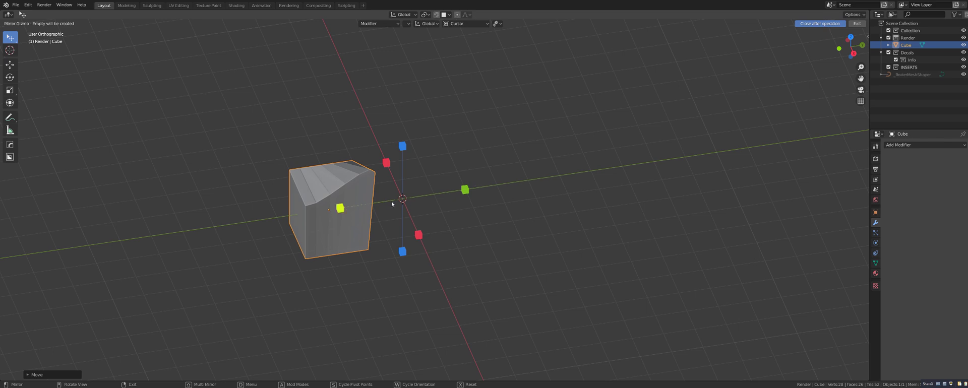
click(341, 208)
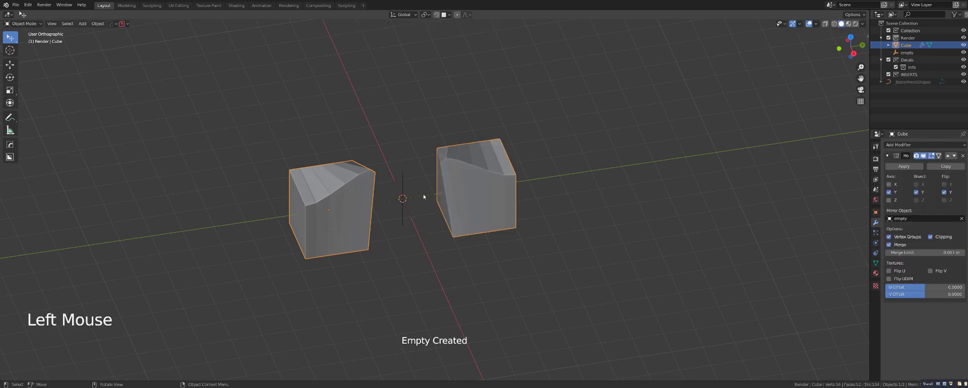
middle_drag(424, 197, 425, 175)
middle_drag(366, 191, 331, 122)
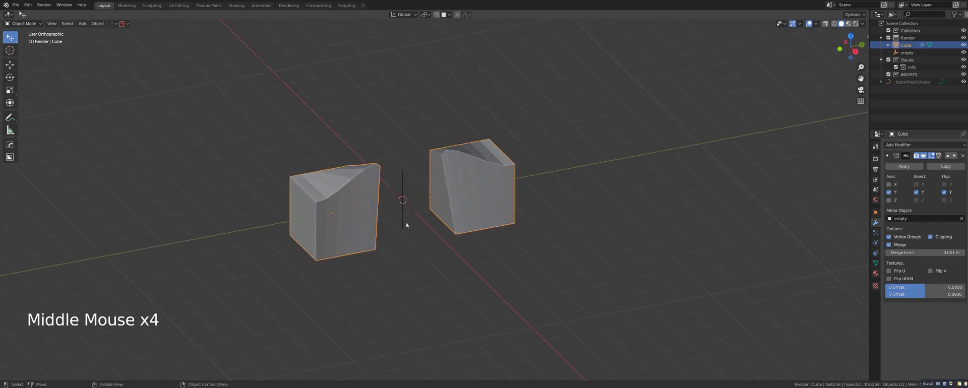
Step: Reopen the mirror gizmo on the mirrored cube, leave it, and examine both halves in perspective view from several angles
key(alt+x)
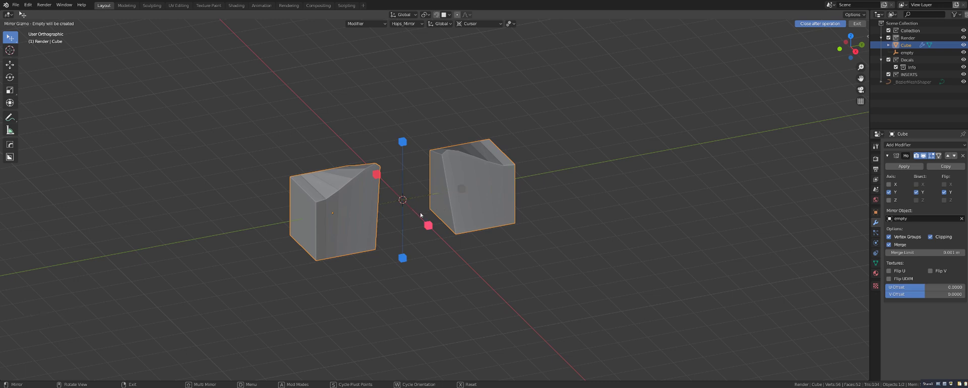
mouse_move(420, 214)
middle_down()
mouse_move(473, 237)
mouse_move(443, 217)
mouse_move(433, 221)
middle_up()
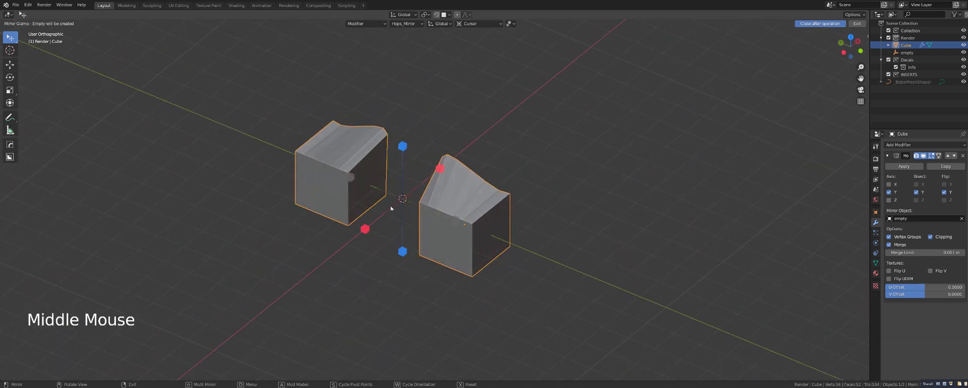
middle_drag(546, 179, 404, 183)
scroll(410, 165, down, 3)
scroll(411, 166, up, 2)
scroll(404, 183, up, 2)
key(KP_5)
scroll(470, 213, up, 2)
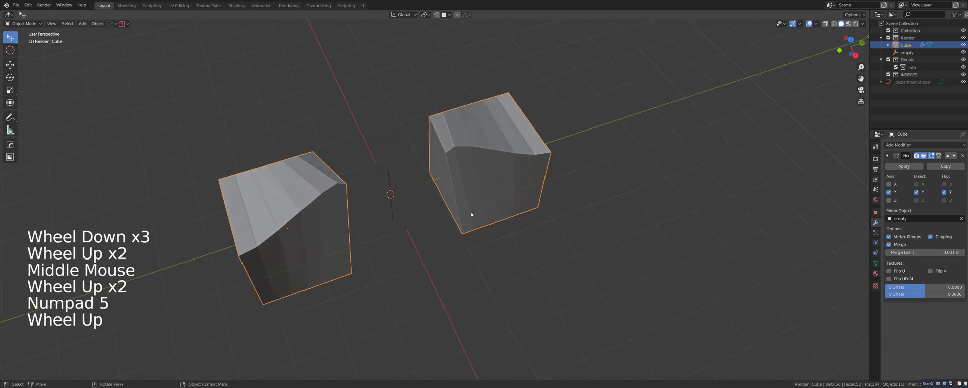
scroll(446, 223, down, 4)
middle_drag(446, 223, 439, 198)
scroll(413, 204, up, 2)
Step: Rotate the mirror's empty by -45° about the Z axis with snapping and inspect the mirrored copy
click(440, 201)
scroll(444, 204, down, 2)
scroll(398, 204, up, 3)
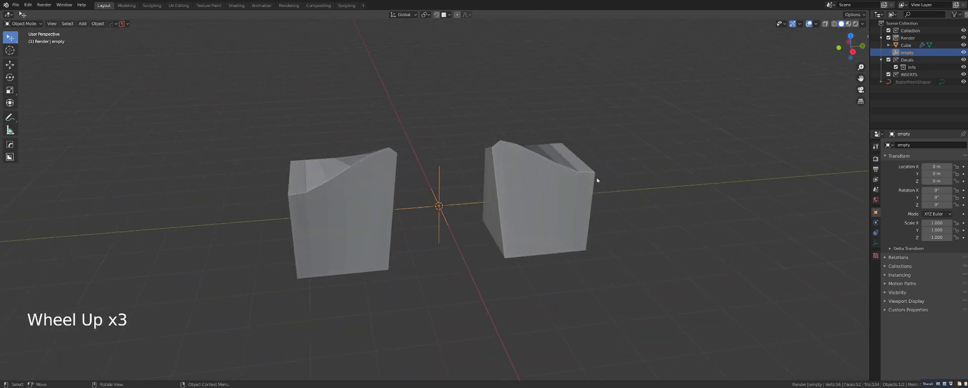
scroll(537, 204, down, 2)
middle_drag(537, 204, 402, 219)
scroll(402, 218, up, 1)
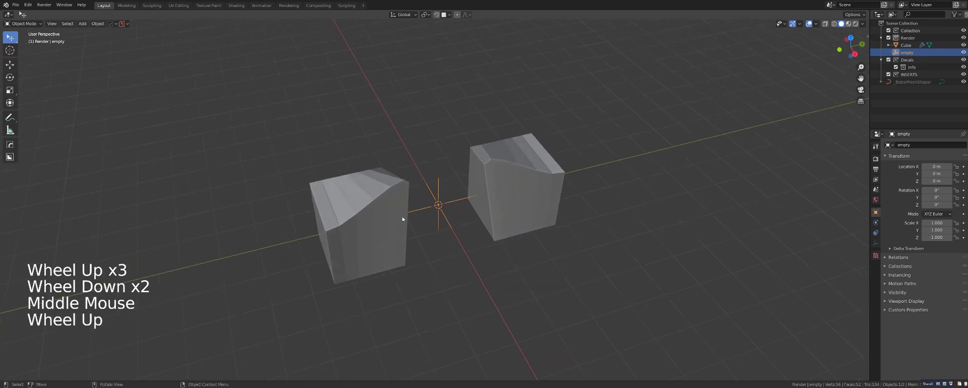
scroll(493, 235, down, 2)
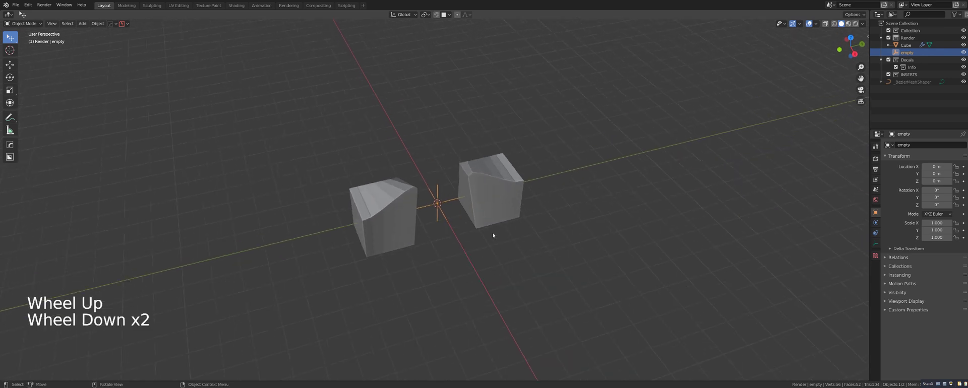
scroll(493, 235, up, 2)
shift+middle_drag(516, 165, 499, 150)
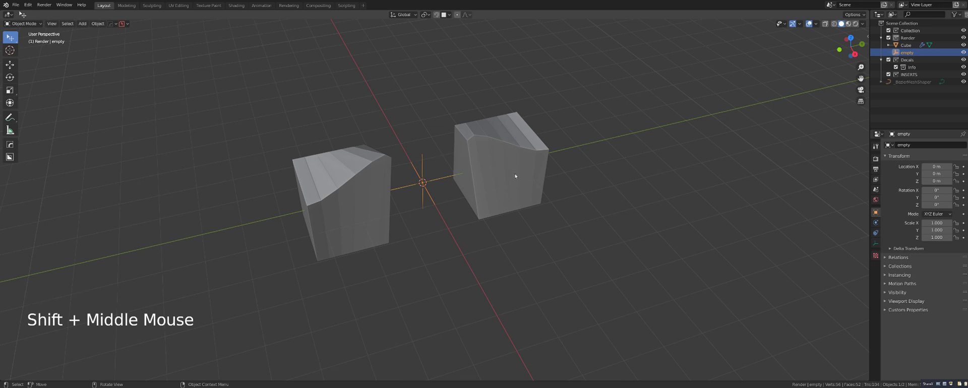
key(r)
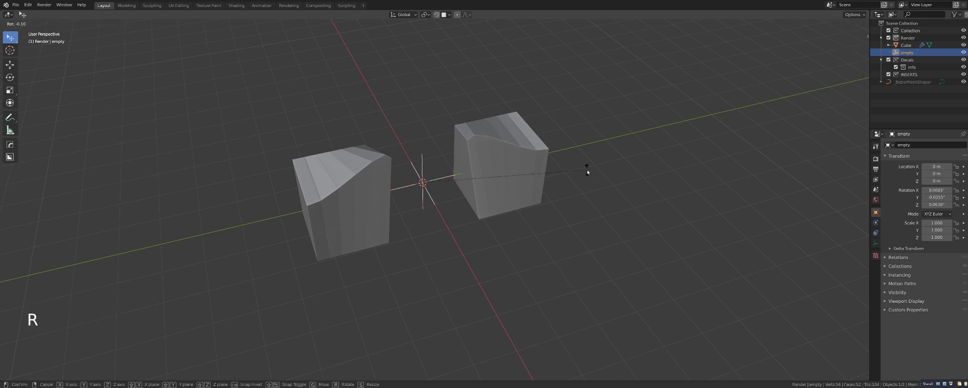
key(z)
key(ctrl)
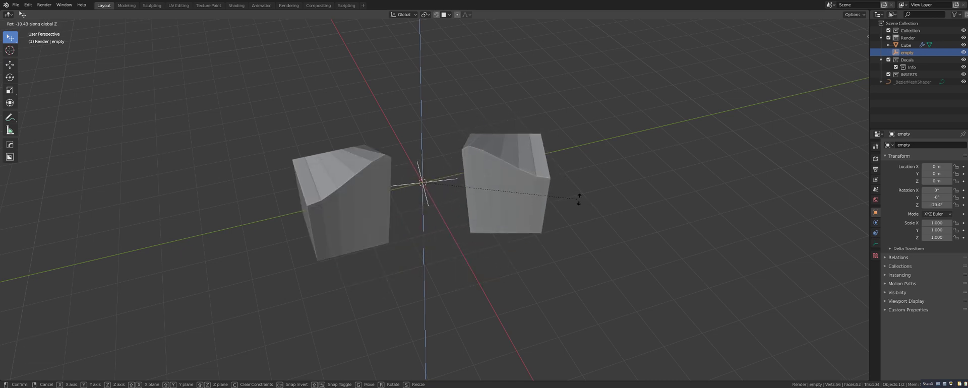
key(ctrl)
click(494, 245)
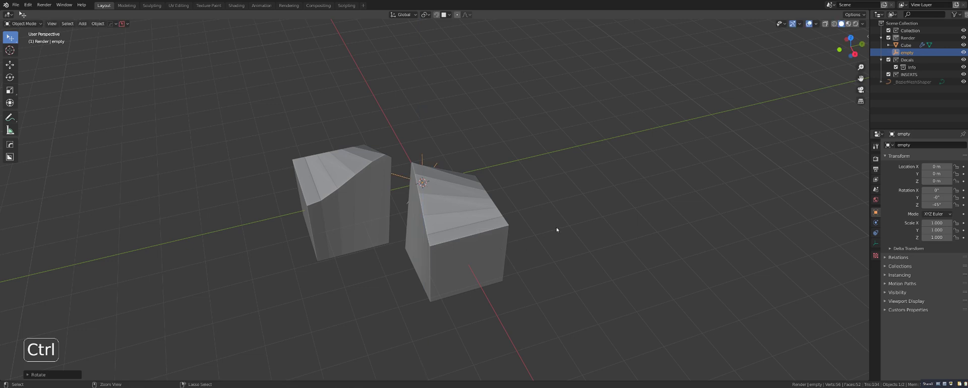
mouse_move(555, 227)
middle_down()
mouse_move(455, 229)
mouse_move(388, 246)
mouse_move(389, 263)
mouse_move(482, 238)
mouse_move(542, 254)
mouse_move(558, 238)
mouse_move(663, 201)
mouse_move(574, 231)
mouse_move(554, 222)
middle_up()
middle_drag(522, 178, 424, 179)
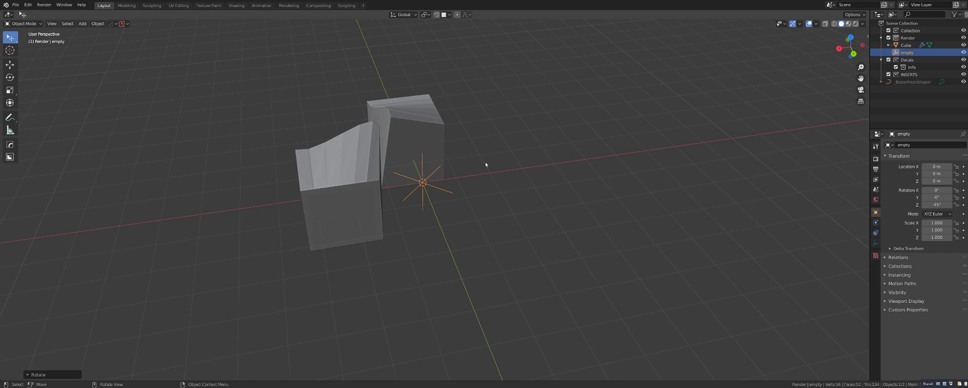
middle_drag(485, 164, 487, 187)
Step: Undo the empty's rotation and reselect the empty between the two halves
key(ctrl+z)
key(ctrl+z)
key(ctrl+z)
scroll(504, 182, down, 4)
click(430, 187)
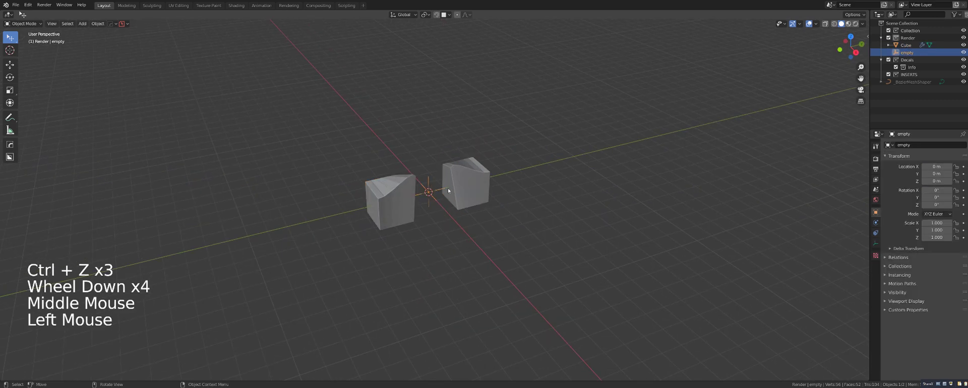
Step: Delete everything in the scene and add a new mesh cube
key(a)
key(x)
key(shift+a)
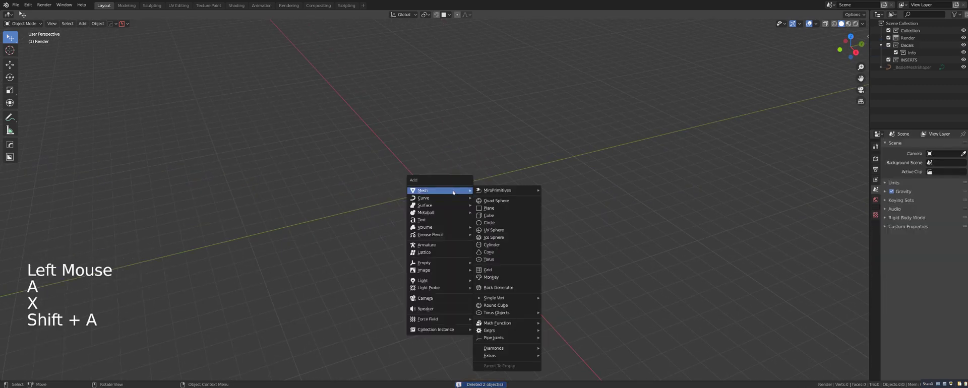
click(494, 216)
scroll(448, 191, up, 5)
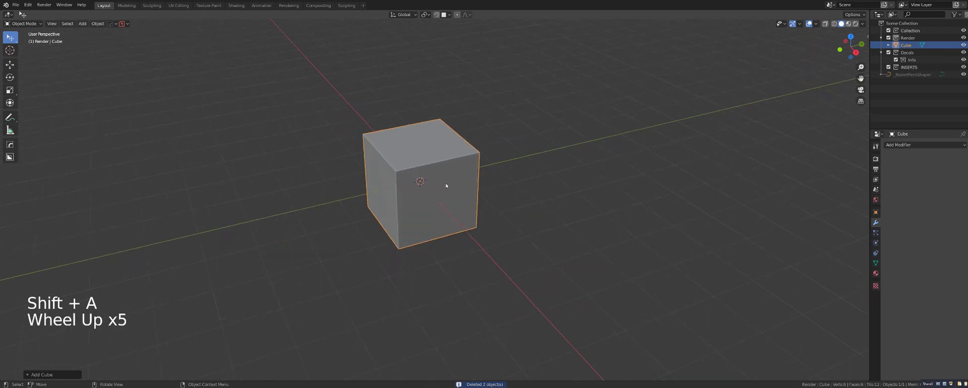
Step: Review the modifiers that Hard Ops offers for the cube
key(q)
middle_drag(482, 201, 480, 192)
key(q)
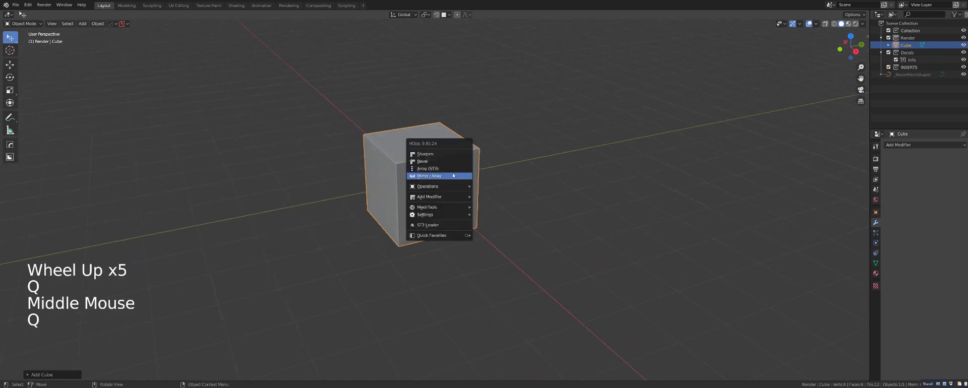
mouse_move(449, 198)
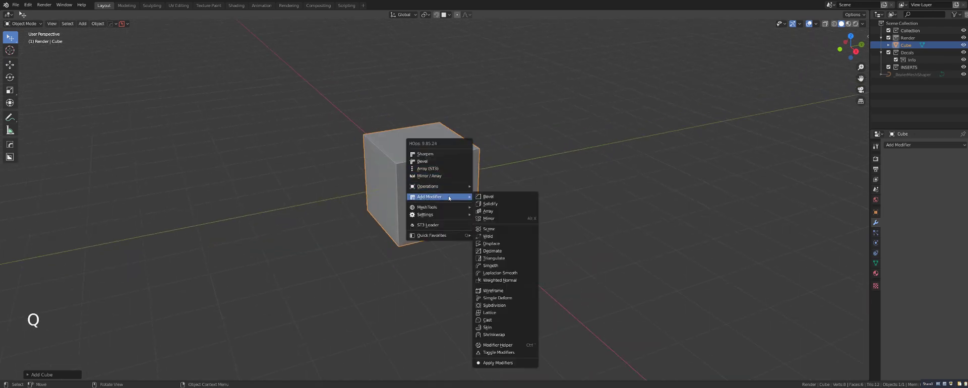
shift+middle_drag(564, 181, 478, 160)
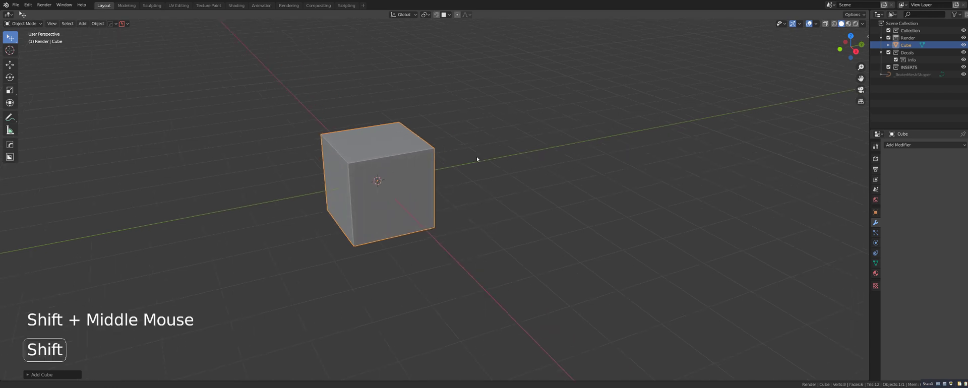
Step: Delete the cube and add a mesh plane in its place
click(391, 181)
key(x)
scroll(402, 184, down, 2)
key(shift+a)
mouse_move(402, 183)
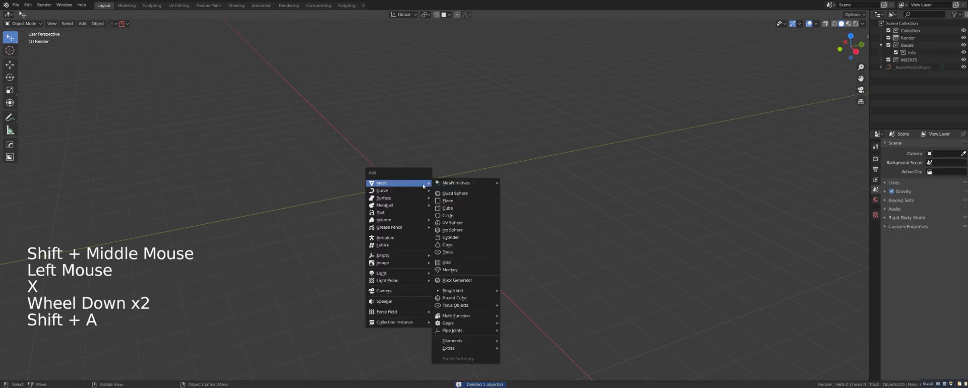
click(448, 201)
scroll(432, 197, down, 3)
scroll(479, 177, up, 6)
shift+middle_drag(432, 196, 482, 173)
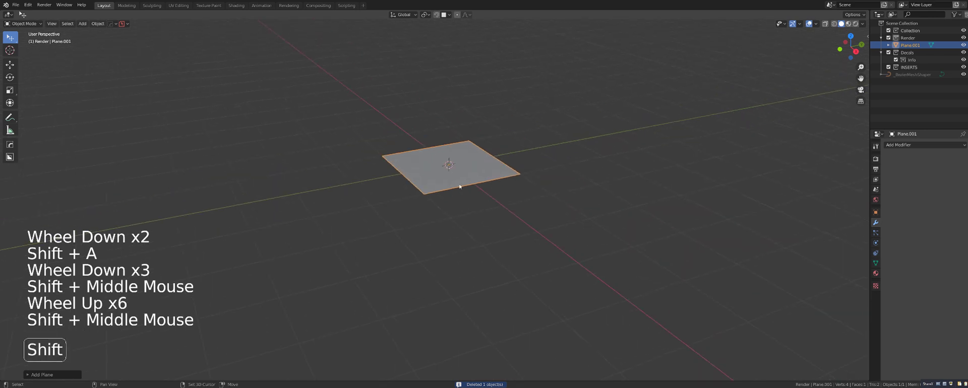
Step: Try a Hard Ops Solidify on the plane with offsets 0, 1 and -1 and a thickness of about -0.75, and cancel it
scroll(482, 173, up, 2)
key(q)
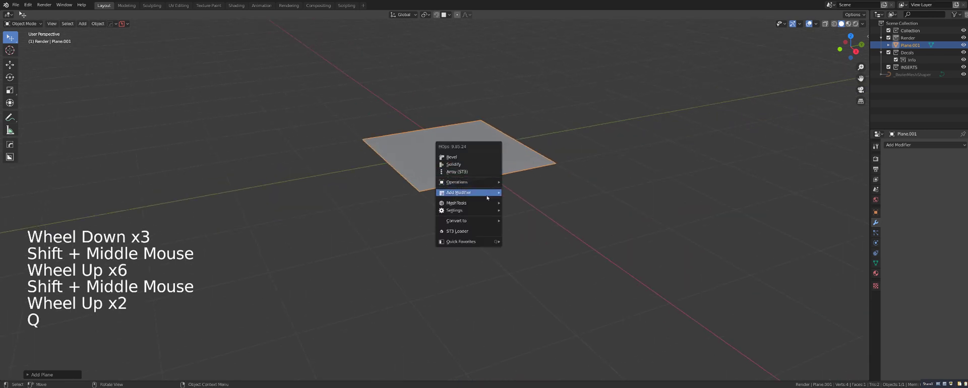
click(527, 200)
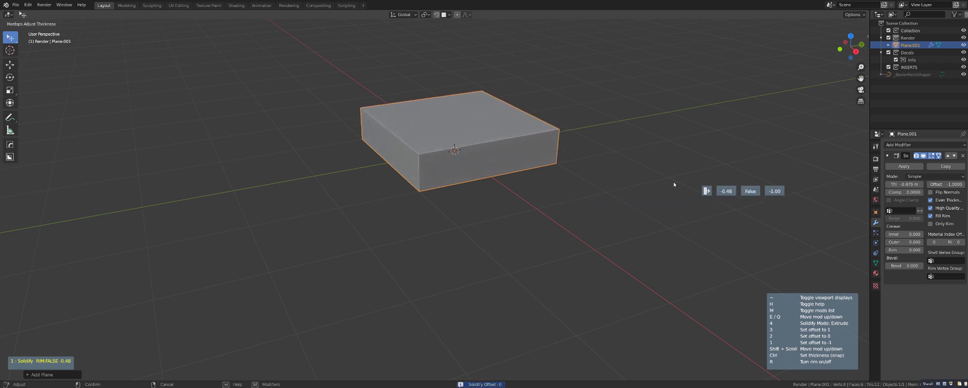
key(2)
key(3)
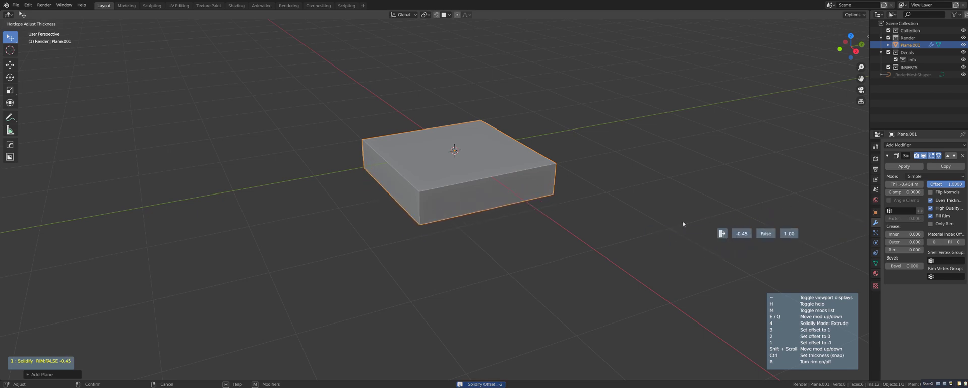
key(1)
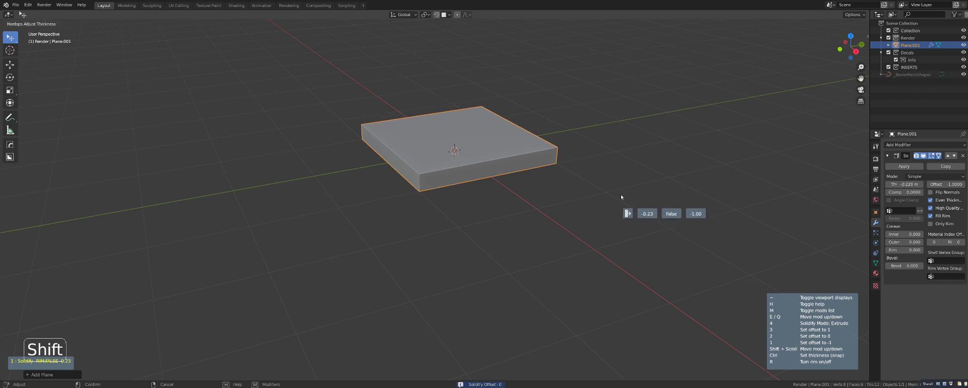
shift+middle_drag(620, 203, 556, 193)
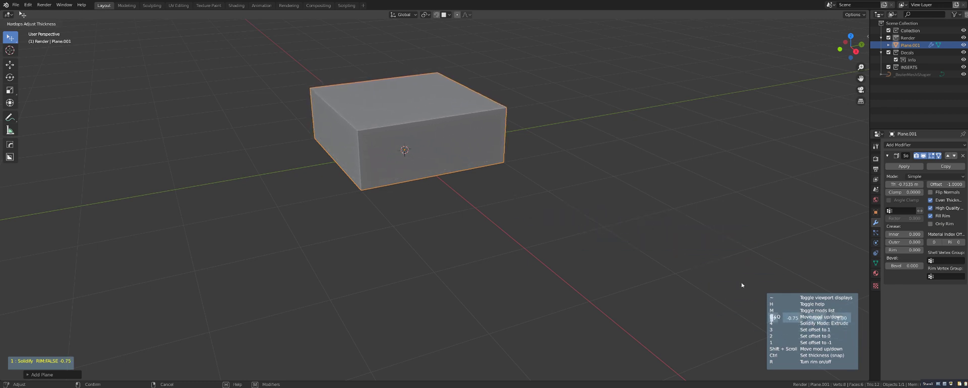
key(Escape)
Step: Delete the plane and add a new mesh cube
scroll(476, 139, down, 3)
key(x)
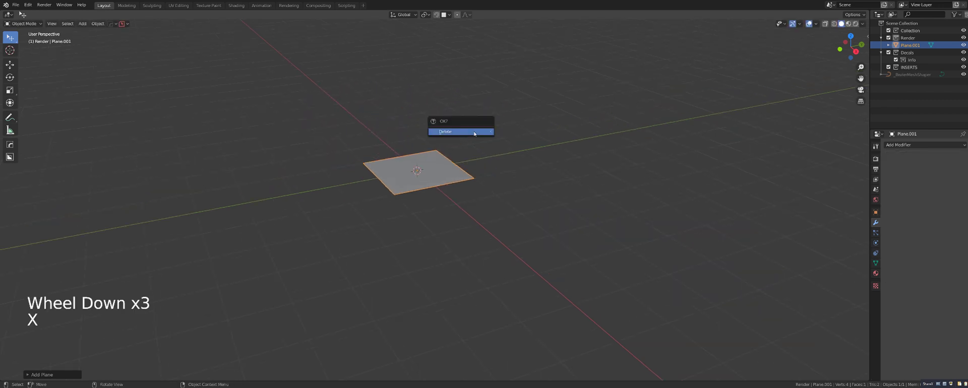
click(469, 133)
key(shift+a)
mouse_move(454, 164)
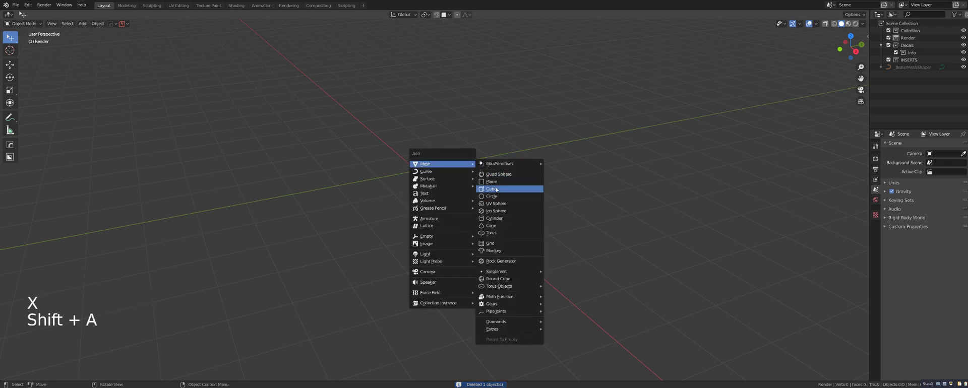
click(493, 189)
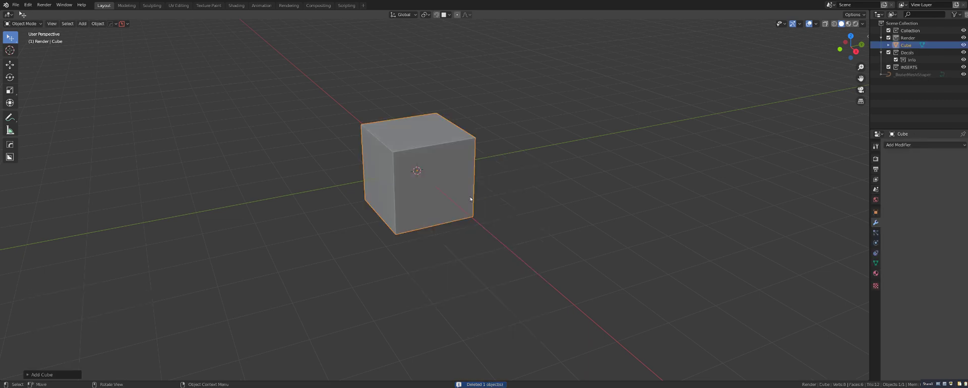
Step: Review the entries that Hard Ops lists under Operations for the cube
key(q)
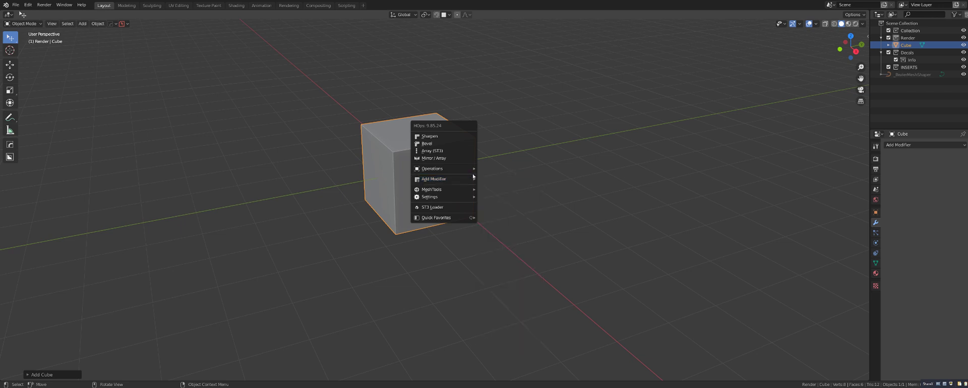
mouse_move(472, 169)
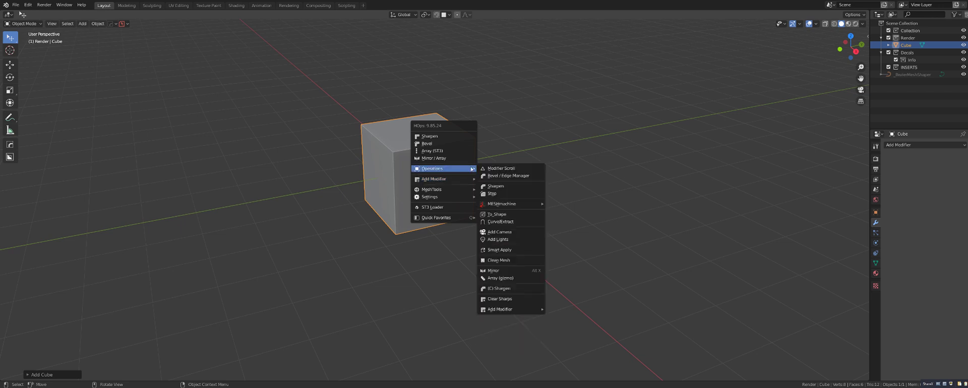
scroll(486, 212, down, 4)
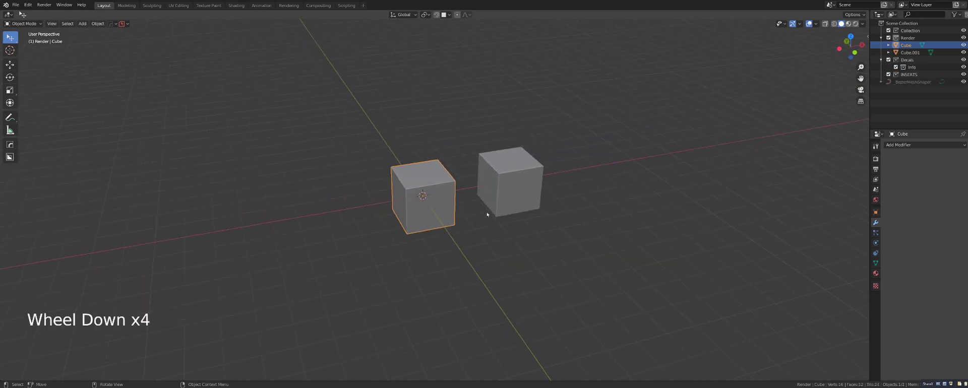
Step: Add a Hard Ops bevel with three segments and an offset of about 0.055 m to the cube at the origin
middle_drag(487, 212, 475, 212)
scroll(470, 213, down, 1)
scroll(473, 213, up, 2)
scroll(474, 214, up, 1)
scroll(464, 207, up, 1)
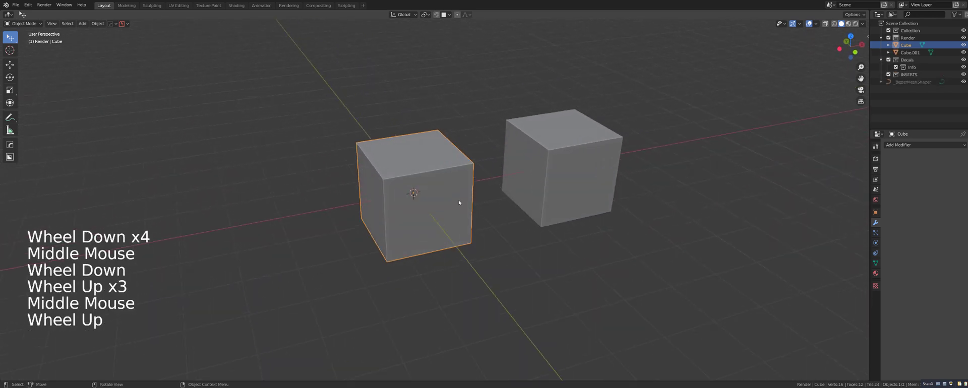
scroll(451, 194, up, 1)
click(437, 177)
key(q)
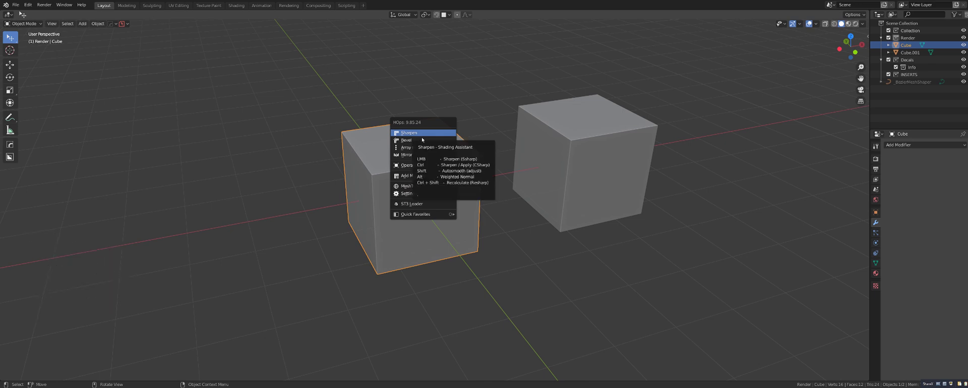
click(418, 144)
click(428, 159)
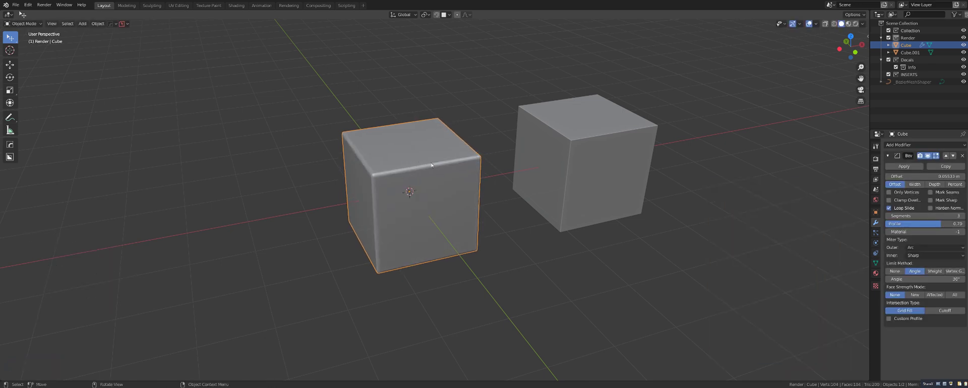
Step: Start the Hard Ops Array Gizmo on the bevelled cube and offset its copy along Y by about 1.13
key(q)
shift+middle_drag(594, 161, 486, 177)
click(319, 186)
shift+middle_drag(319, 186, 404, 173)
key(q)
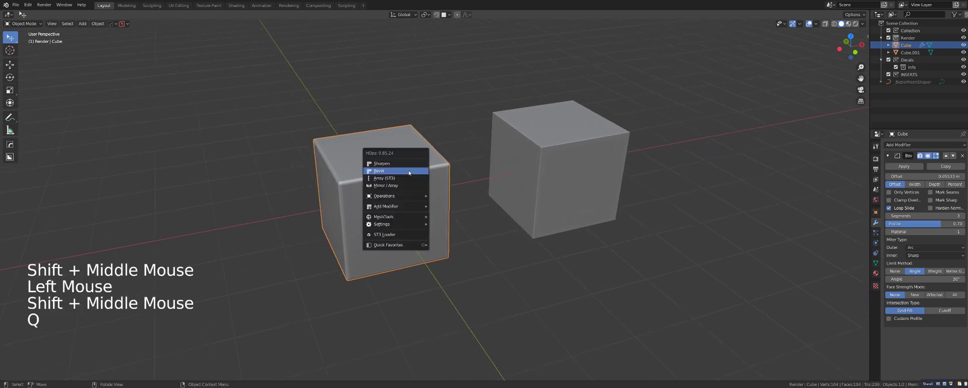
key(ctrl)
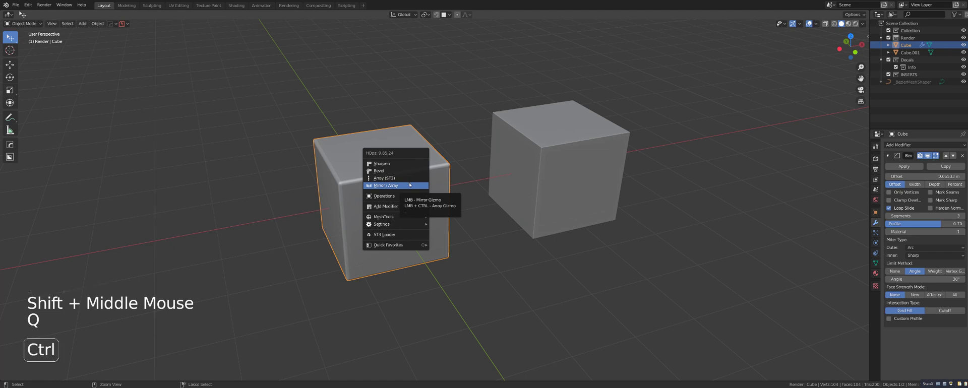
ctrl+click(409, 185)
middle_drag(409, 182, 374, 187)
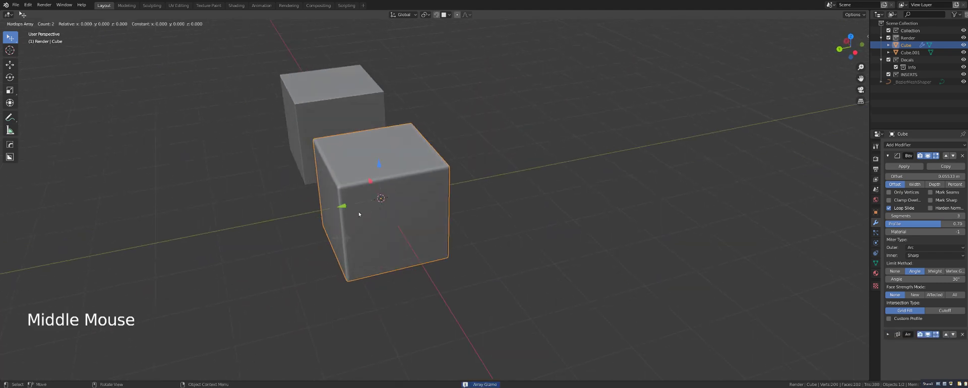
drag(359, 214, 40, 264)
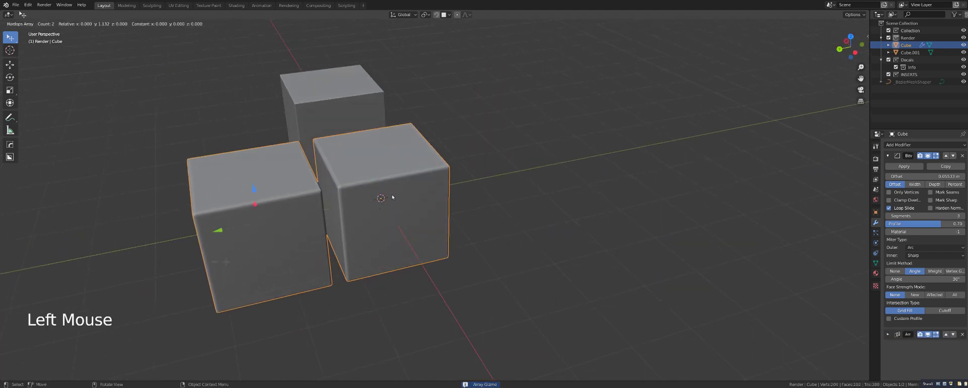
Step: Increase the array count to 4 with the gizmo, reduce it to 3, and exit the gizmo
scroll(337, 211, down, 2)
shift+middle_drag(338, 210, 428, 177)
scroll(433, 173, up, 3)
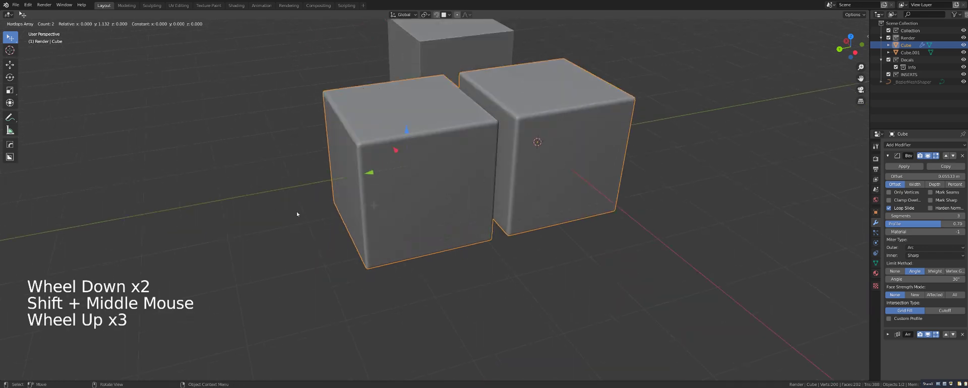
click(374, 206)
click(373, 205)
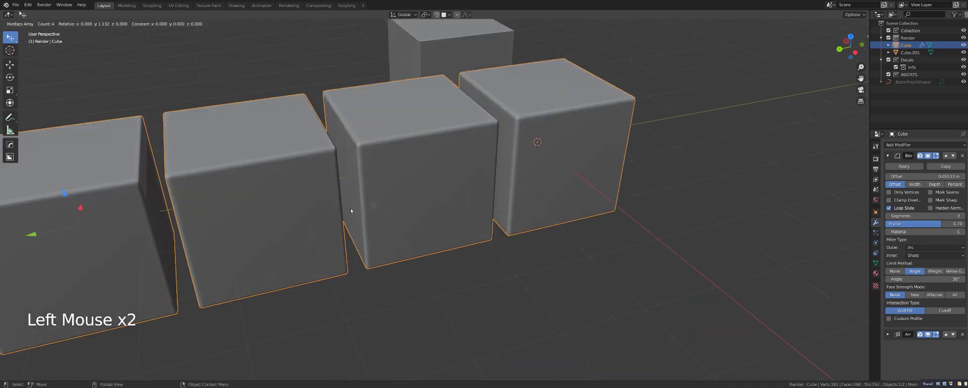
click(362, 207)
click(469, 269)
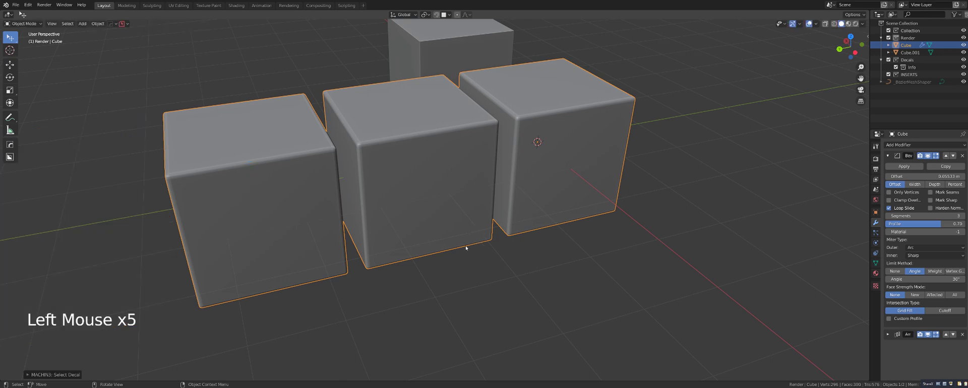
right_click(467, 248)
Step: Undo the gizmo array so only the bevel modifier remains on the cube
scroll(504, 242, down, 3)
middle_drag(601, 237, 474, 189)
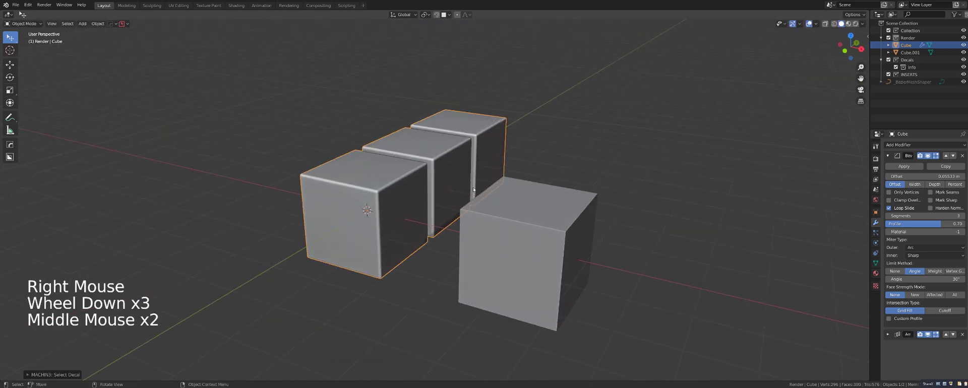
key(ctrl+z)
key(ctrl+z)
key(ctrl+z)
key(ctrl+z)
key(ctrl+z)
key(ctrl+z)
key(ctrl+z)
key(ctrl+z)
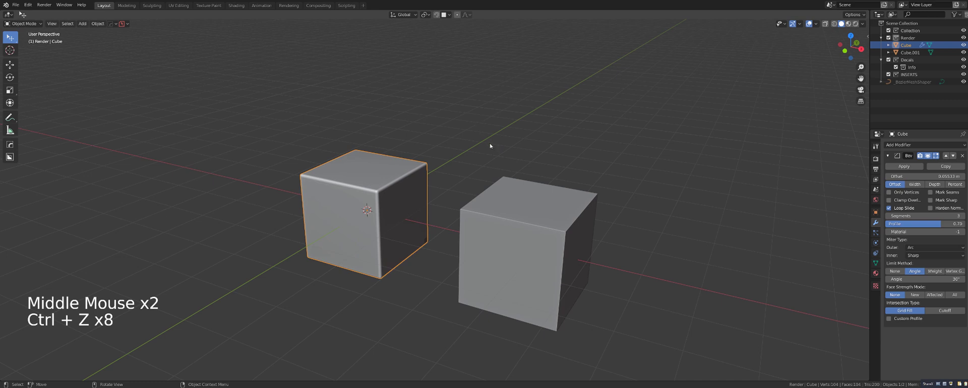
Step: Activate the Hard Ops tool, try a three-count array modifier along X on the bevelled cube, and undo it
key(alt+w)
key(alt+w)
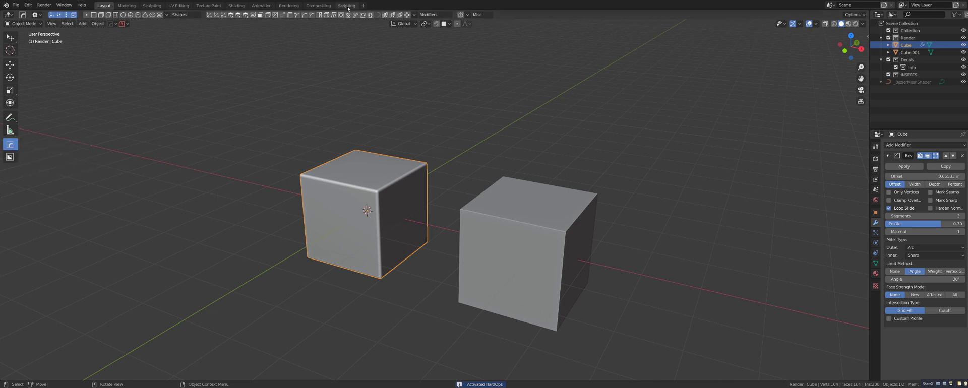
click(388, 15)
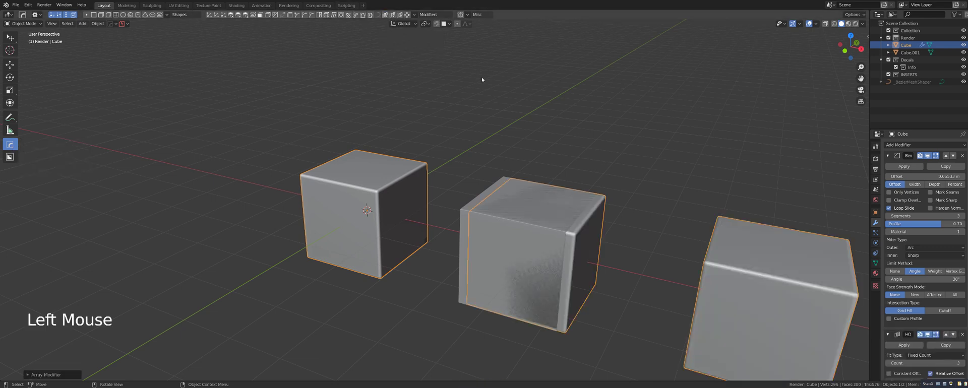
key(ctrl+z)
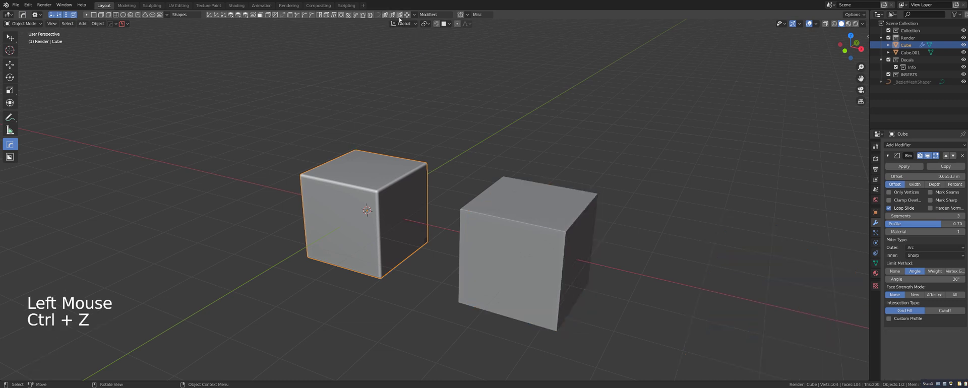
Step: Add a Hard Ops array modifier with a count of 3 along Z to the bevelled cube
click(399, 19)
scroll(444, 128, down, 7)
shift+middle_drag(445, 129, 424, 218)
scroll(423, 164, up, 3)
scroll(419, 145, up, 3)
scroll(408, 250, down, 2)
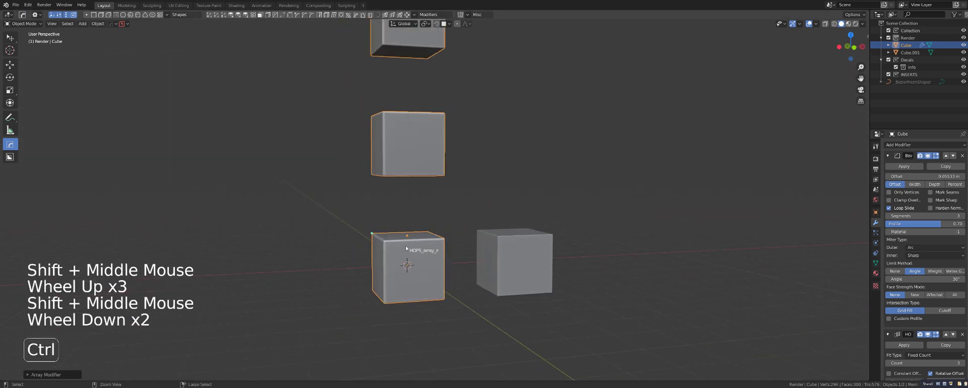
middle_drag(408, 250, 410, 230)
scroll(409, 230, up, 3)
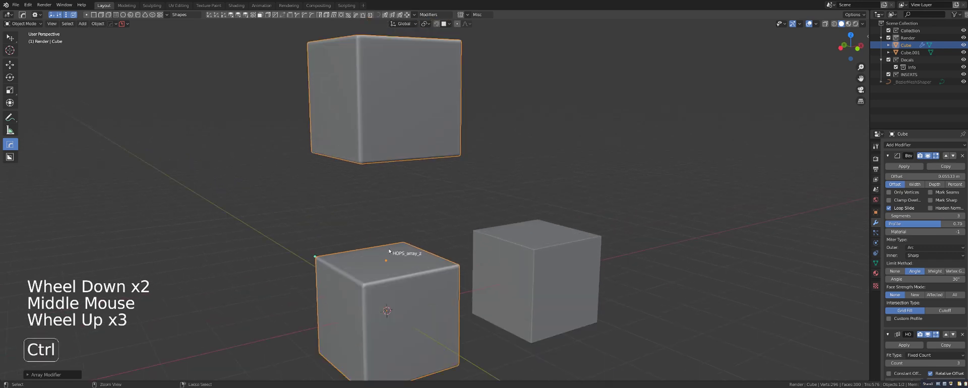
Step: Adjust the bevel offset to about 0.052 m and try an array Z offset of about 2.08 using the viewport dots
mouse_move(315, 257)
ctrl+mouse_down()
mouse_move(325, 259)
mouse_move(307, 253)
mouse_move(317, 256)
ctrl+mouse_up()
ctrl+click(387, 261)
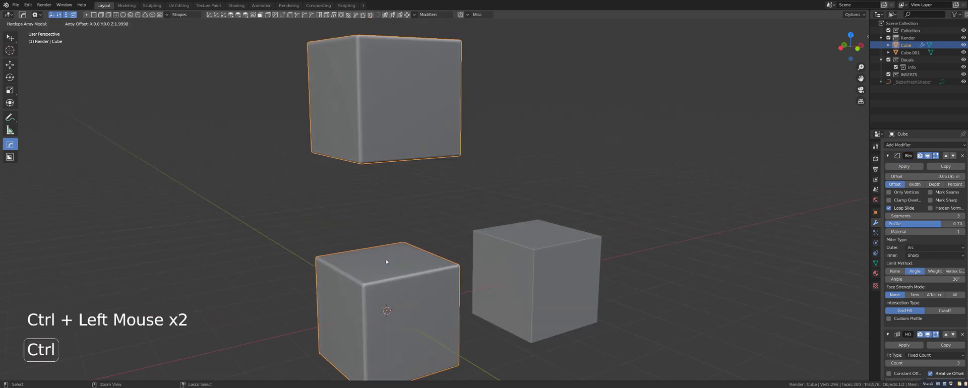
ctrl+click(401, 258)
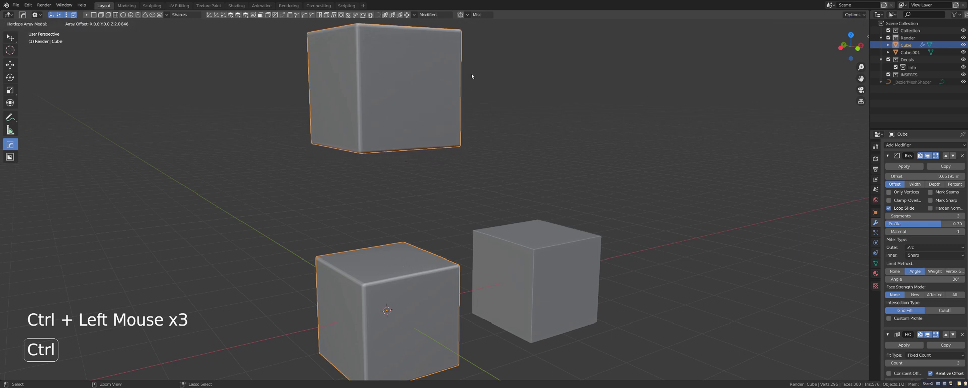
ctrl+drag(466, 228, 275, 267)
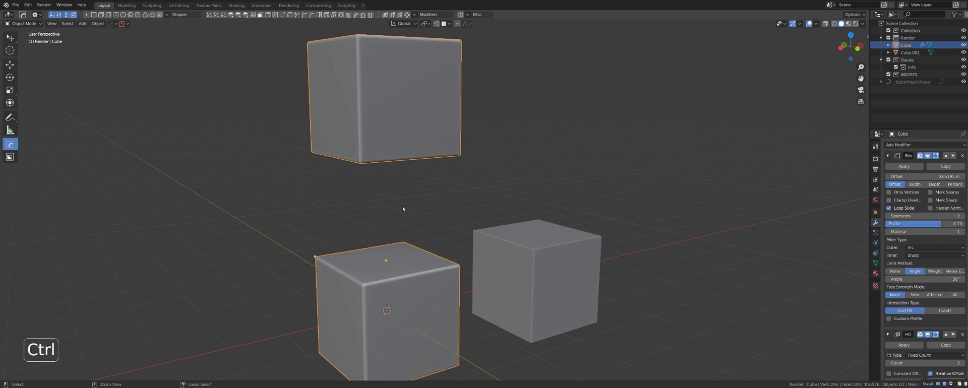
ctrl+right_click(384, 263)
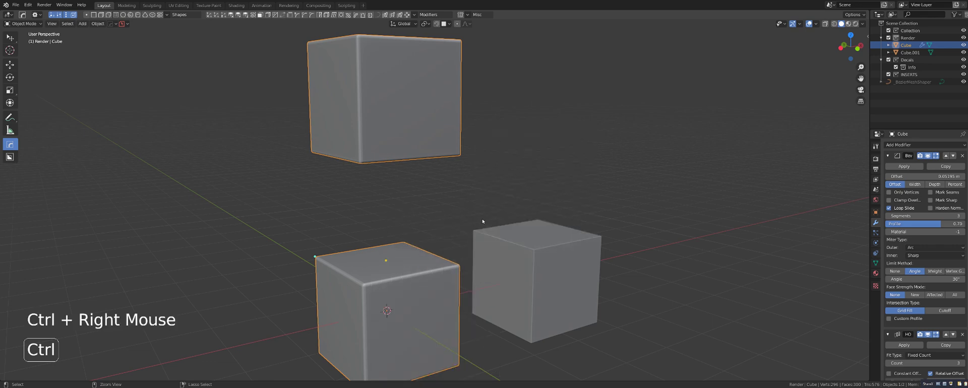
Step: Undo the vertical array and the bevel offset adjustment on the cube
scroll(482, 222, down, 8)
key(ctrl+z)
key(ctrl+z)
key(ctrl+z)
key(ctrl+z)
key(ctrl+z)
key(ctrl+z)
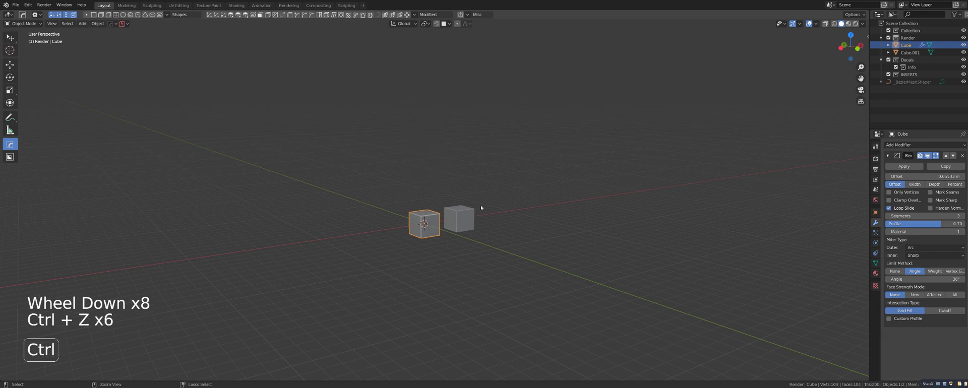
key(ctrl+z)
key(ctrl+z)
Step: Add a Hard Ops bevel with three segments and an offset of about 0.040 m to the second, unbevelled cube
scroll(454, 197, up, 3)
middle_drag(464, 209, 467, 187)
scroll(454, 196, up, 2)
scroll(465, 173, down, 1)
scroll(494, 183, up, 2)
click(497, 181)
key(q)
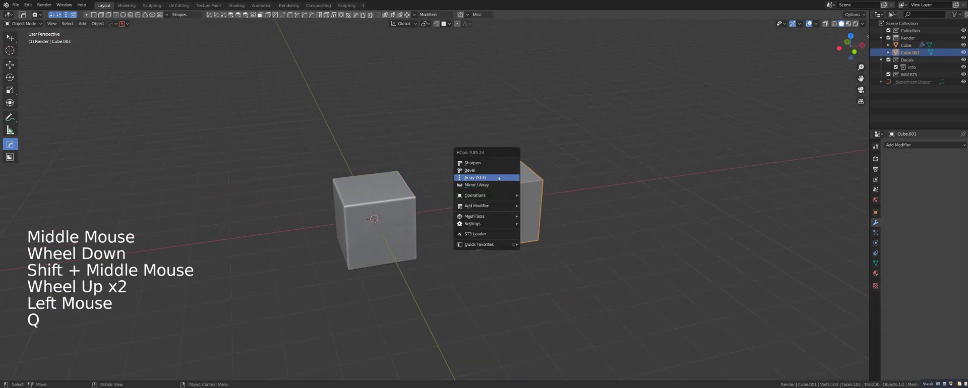
click(471, 171)
click(500, 187)
Step: Activate BoxCutter and cut four rectangular notches and slots into the second cube's corners, side and top
scroll(438, 194, up, 1)
shift+middle_drag(499, 187, 472, 195)
scroll(437, 195, up, 3)
key(alt+w)
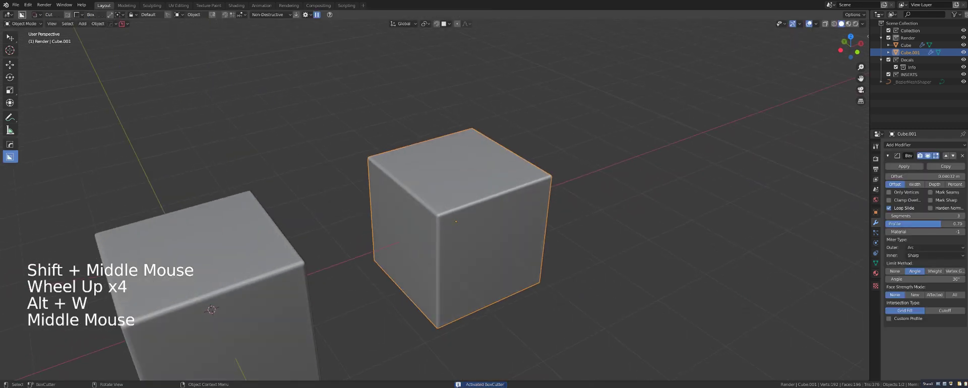
drag(466, 164, 486, 324)
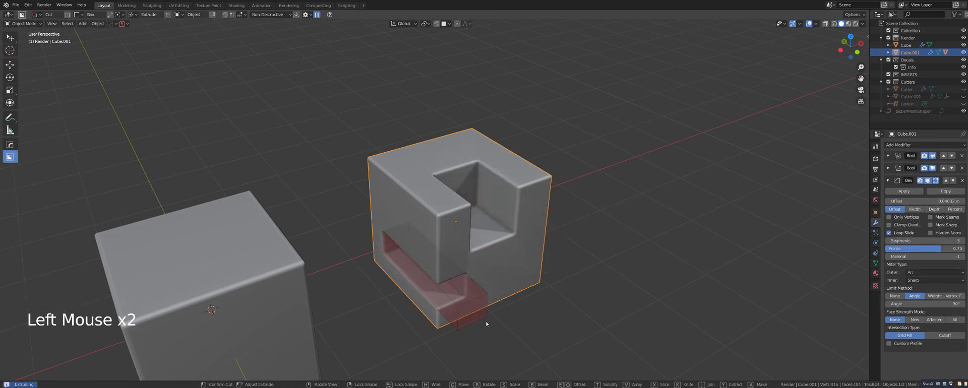
middle_drag(486, 323, 460, 242)
drag(459, 242, 522, 302)
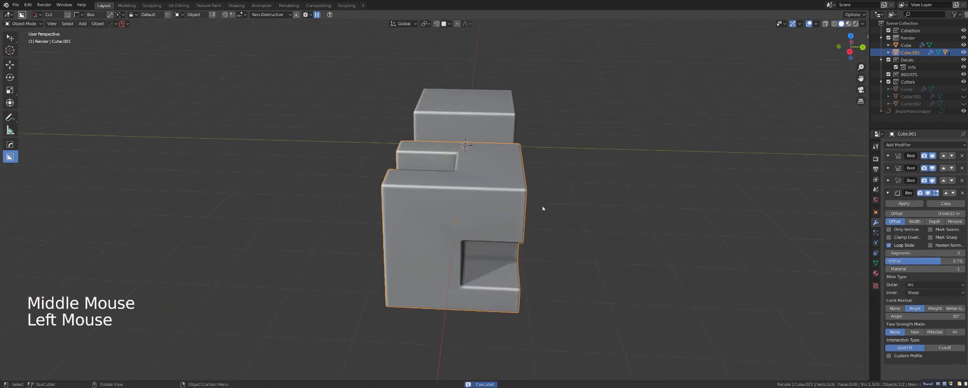
mouse_move(494, 150)
mouse_down()
mouse_move(503, 225)
mouse_move(480, 233)
mouse_up()
click(470, 254)
Step: Switch the viewport shading's MatCap to the glossy red one
middle_drag(471, 255, 639, 144)
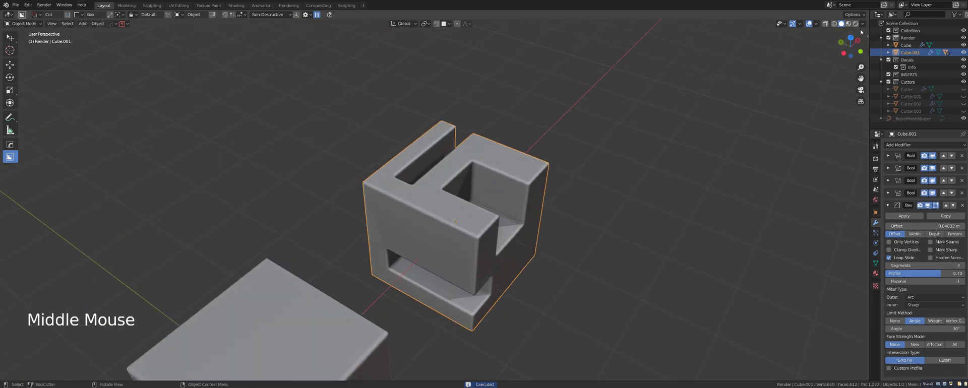
click(862, 24)
click(857, 75)
click(852, 101)
click(859, 76)
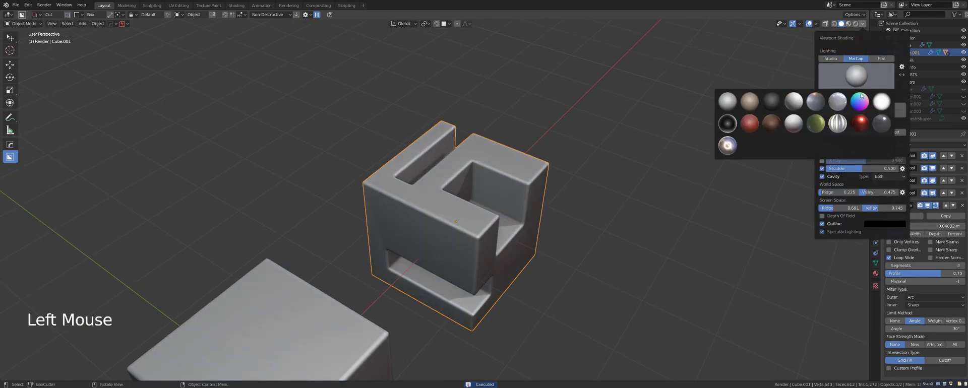
click(859, 123)
Step: Examine the shading on the notched cube's faces and bevelled edges from several angles
middle_drag(655, 151, 530, 190)
scroll(434, 183, up, 4)
mouse_move(433, 180)
middle_down()
mouse_move(448, 189)
mouse_move(453, 173)
mouse_move(384, 146)
mouse_move(368, 134)
mouse_move(366, 113)
mouse_move(431, 192)
middle_up()
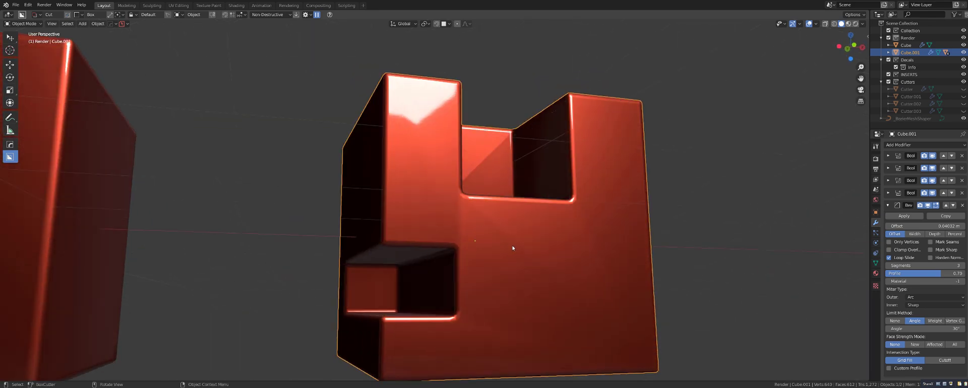
middle_drag(630, 183, 506, 188)
scroll(590, 267, down, 3)
scroll(514, 219, up, 2)
scroll(514, 219, up, 2)
scroll(492, 205, down, 3)
scroll(580, 226, down, 3)
scroll(505, 209, up, 3)
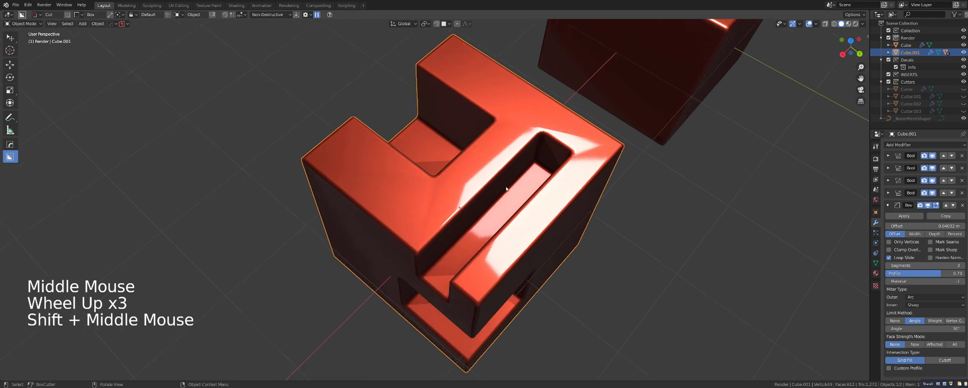
Step: Add a Hard Ops weighted normal modifier to the notched cube using the Sharpen tool's Weighted Normal option
click(497, 162)
key(q)
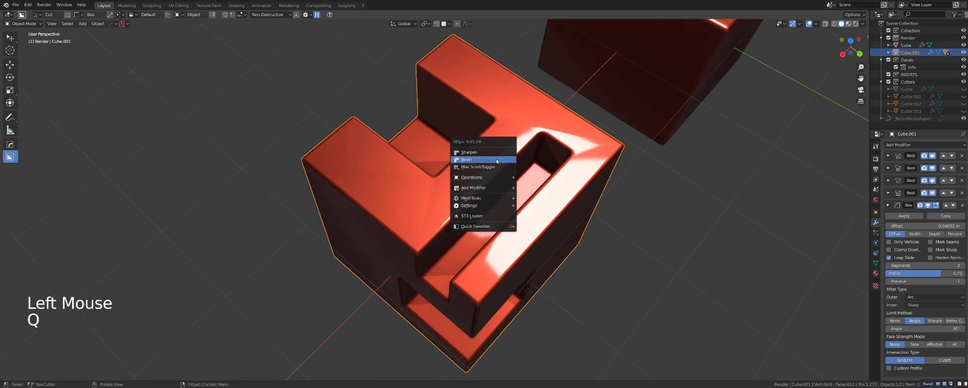
key(alt)
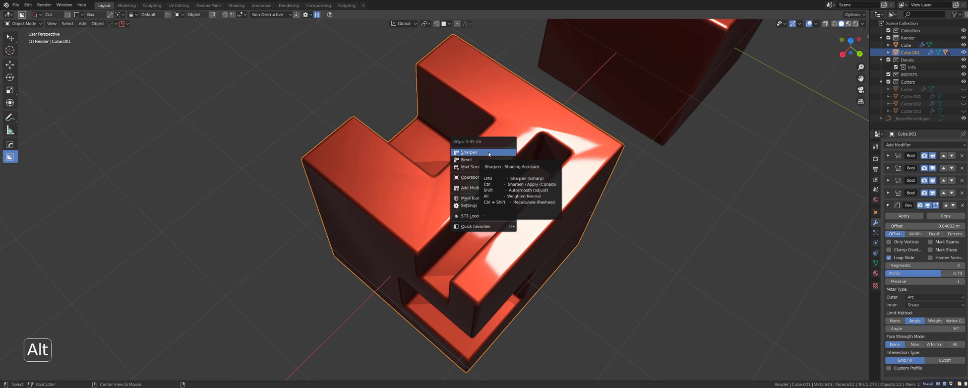
alt+click(488, 153)
key(ctrl)
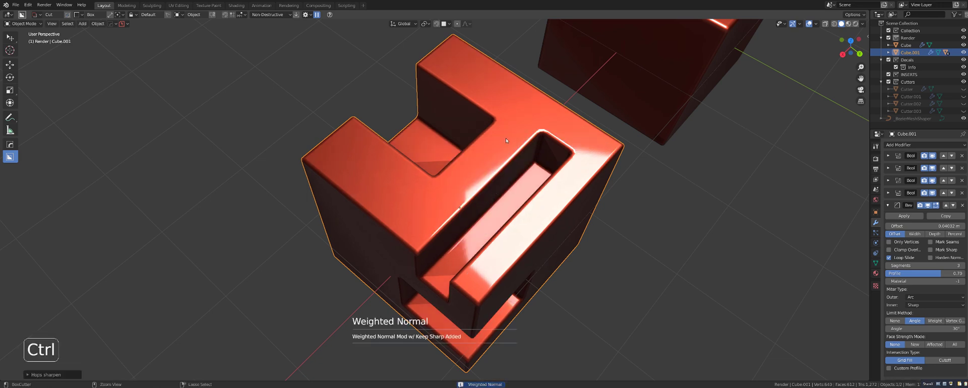
key(ctrl+grave)
click(439, 179)
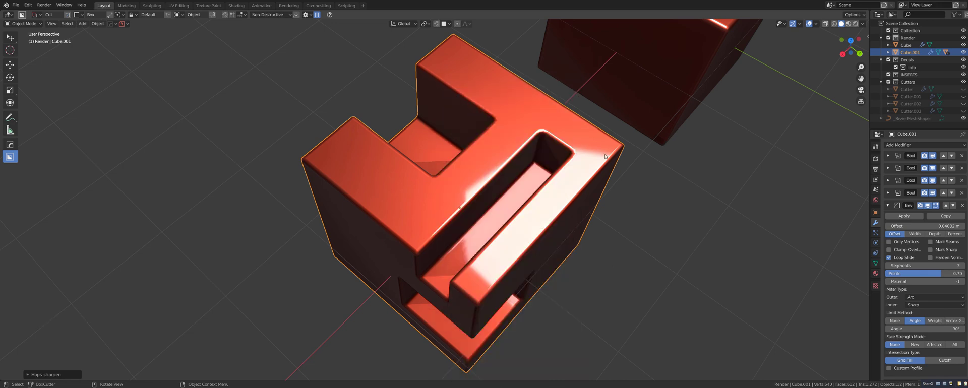
Step: Switch the viewport shading's MatCap from the glossy red one to the light grey one
scroll(569, 247, down, 3)
middle_drag(568, 247, 366, 217)
scroll(384, 214, down, 2)
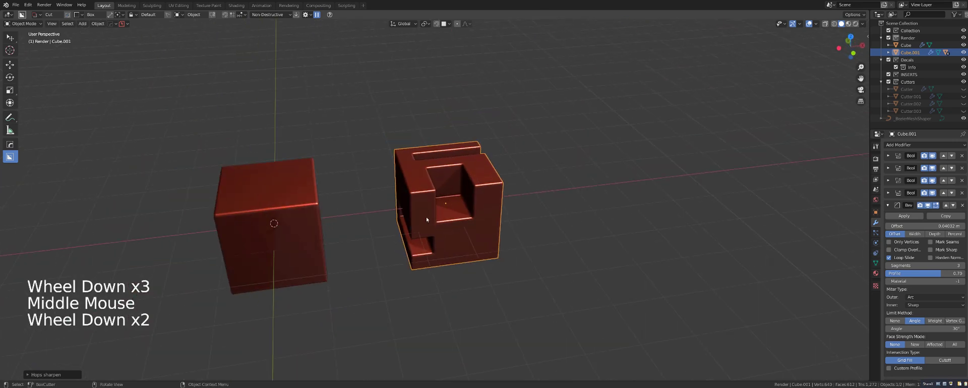
shift+middle_drag(614, 143, 654, 110)
click(863, 24)
click(860, 83)
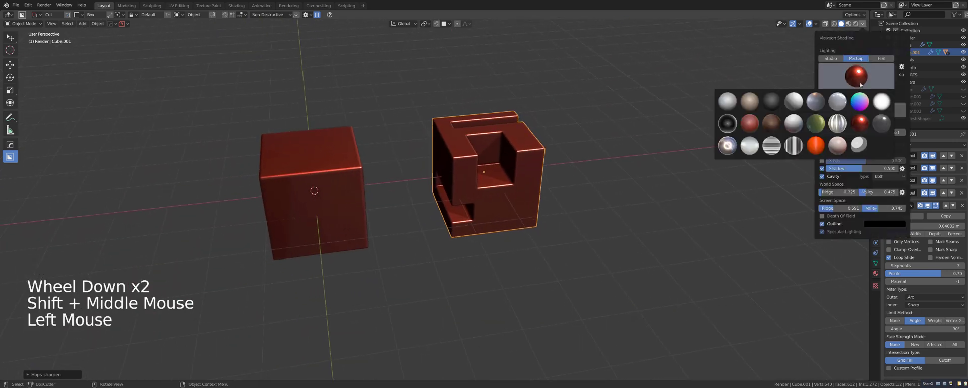
click(726, 99)
Step: Select the plain bevelled cube and review the Hard Ops menu entries offered for it, including Mirror / Array
scroll(514, 170, up, 3)
middle_drag(499, 144, 417, 192)
shift+scroll(534, 146, down, 1)
scroll(529, 152, down, 2)
scroll(504, 159, up, 2)
scroll(484, 172, down, 2)
click(353, 171)
key(q)
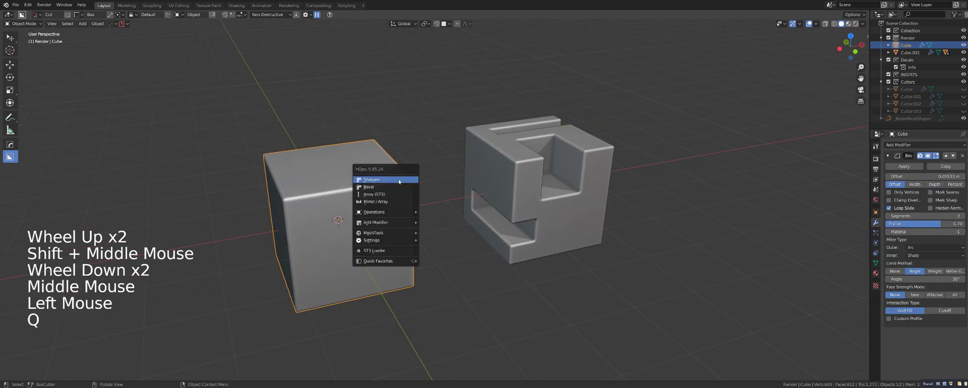
key(q)
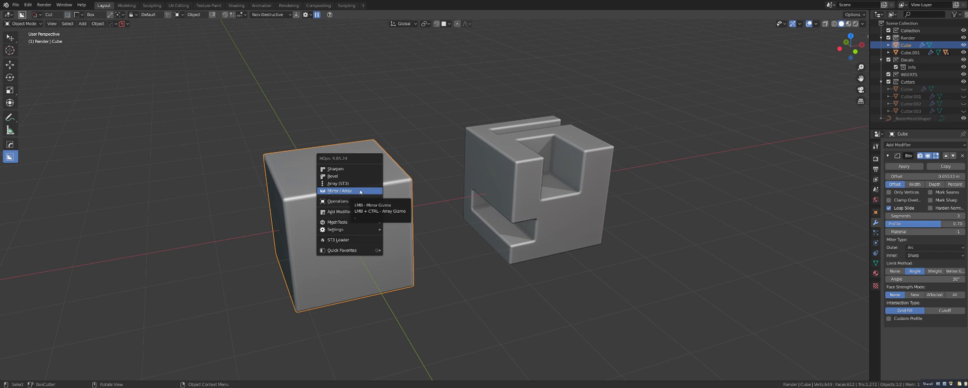
Step: Start Hard Ops Bool Scroll on the notched cube and cycle through its boolean cutters
shift+middle_drag(439, 181, 374, 192)
shift+scroll(374, 192, up, 1)
scroll(374, 192, up, 1)
click(468, 183)
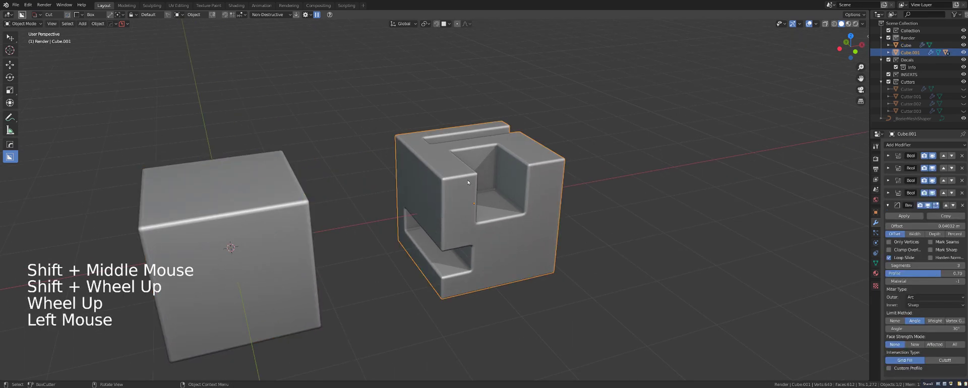
shift+middle_drag(496, 180, 490, 181)
shift+scroll(490, 180, up, 1)
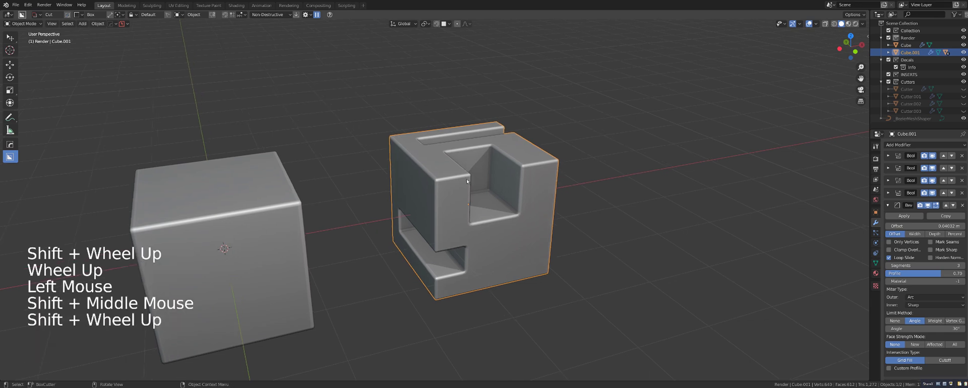
key(q)
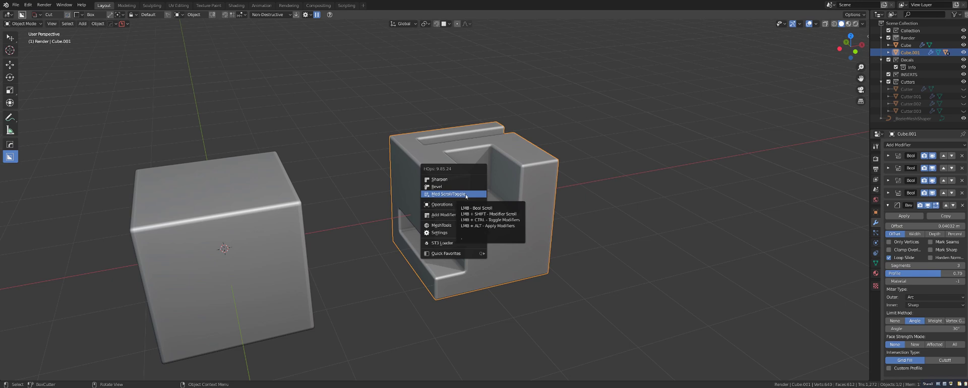
click(466, 194)
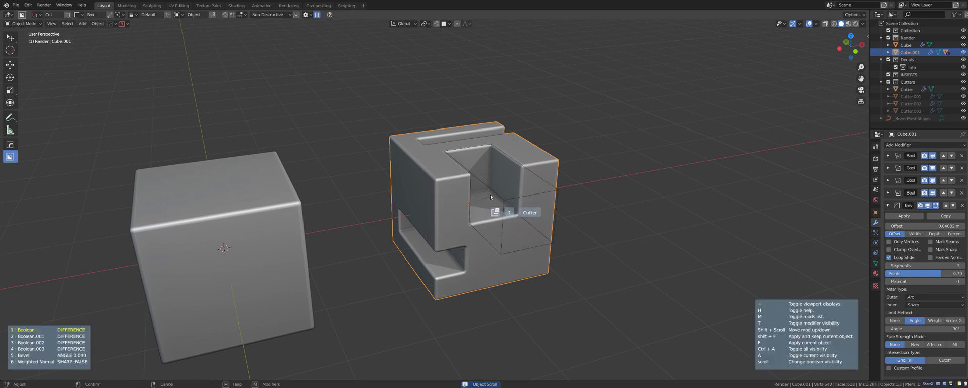
middle_drag(490, 197, 459, 204)
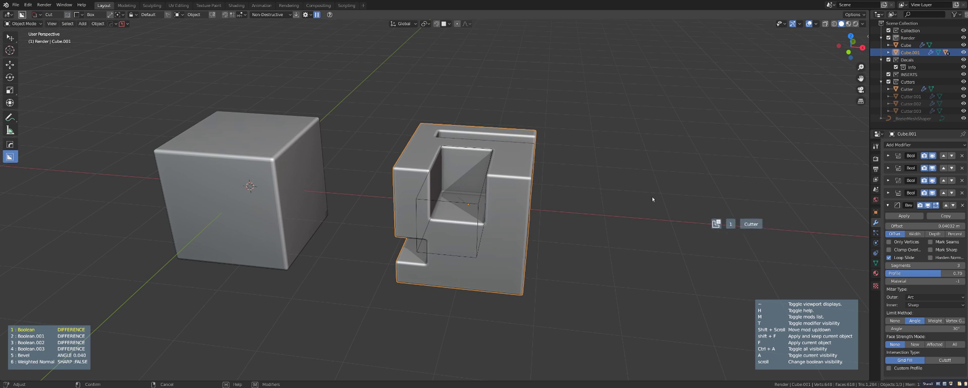
scroll(465, 170, down, 3)
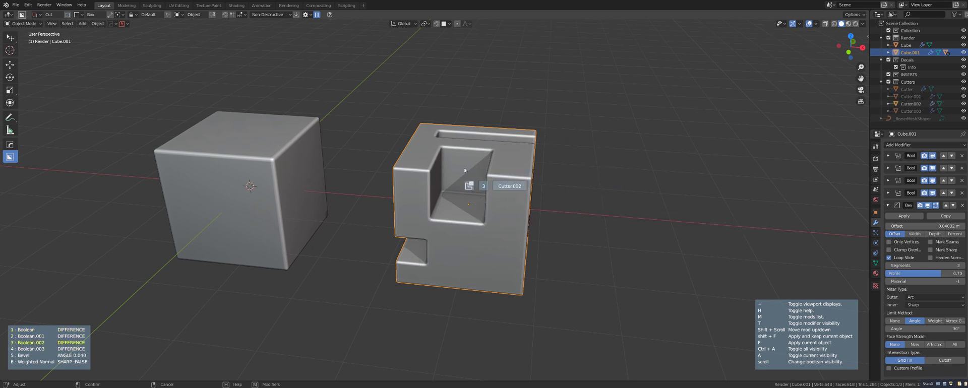
scroll(465, 170, down, 3)
scroll(504, 171, up, 1)
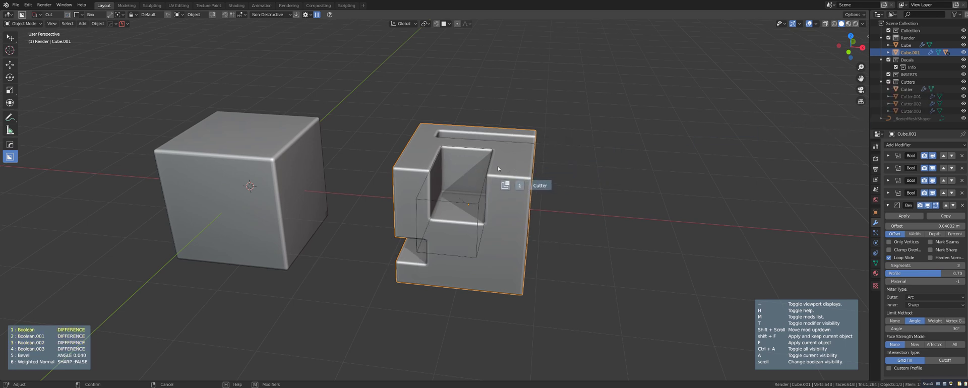
scroll(714, 126, down, 1)
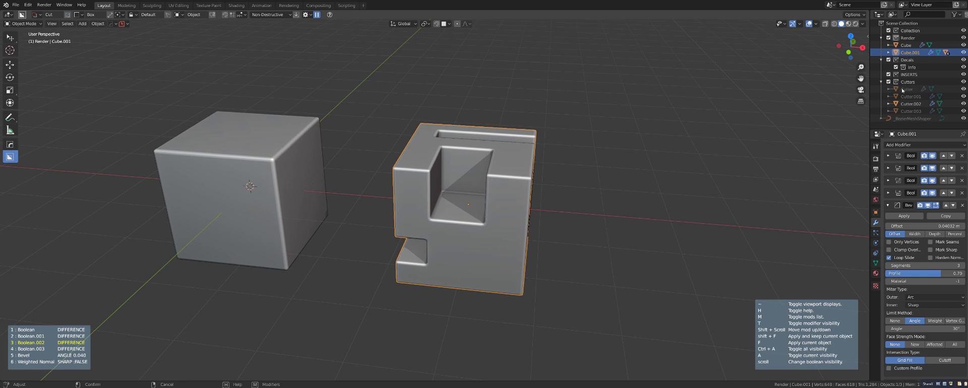
Step: Bevel an edge of the first cutter in Edit Mode to reshape the notched cube's large corner cut
middle_drag(538, 162, 471, 172)
scroll(507, 164, up, 1)
key(Tab)
click(530, 191)
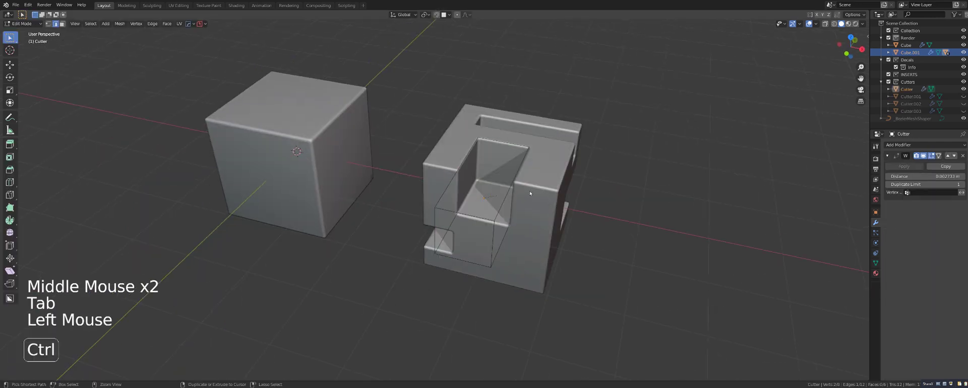
key(ctrl+b)
key(Tab)
middle_drag(530, 190, 510, 147)
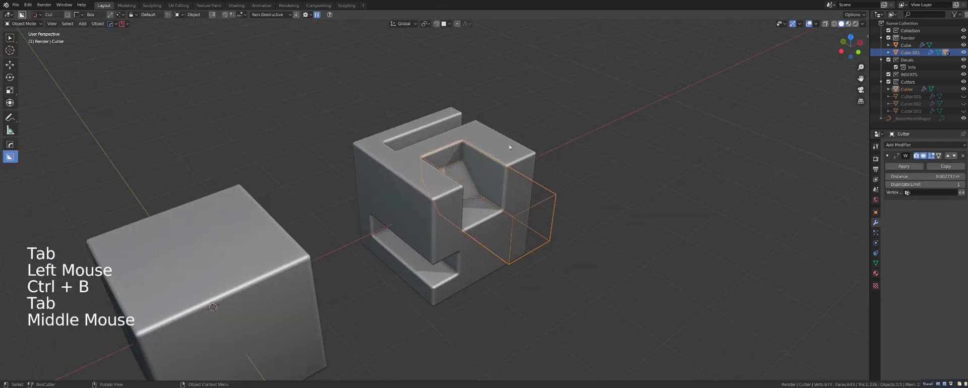
Step: Select the notched cube, inspect its reshaped corner cut, and review the Hard Ops Mod Scroll/Toggle and Operations entries
click(509, 147)
key(q)
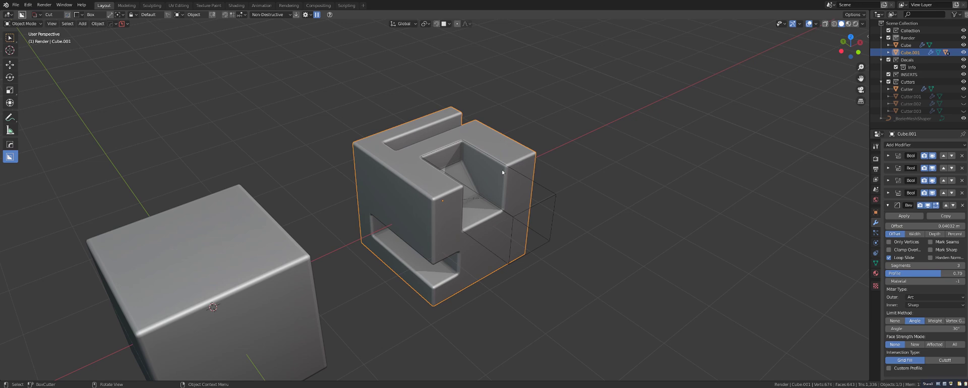
scroll(503, 172, up, 2)
middle_drag(502, 172, 486, 165)
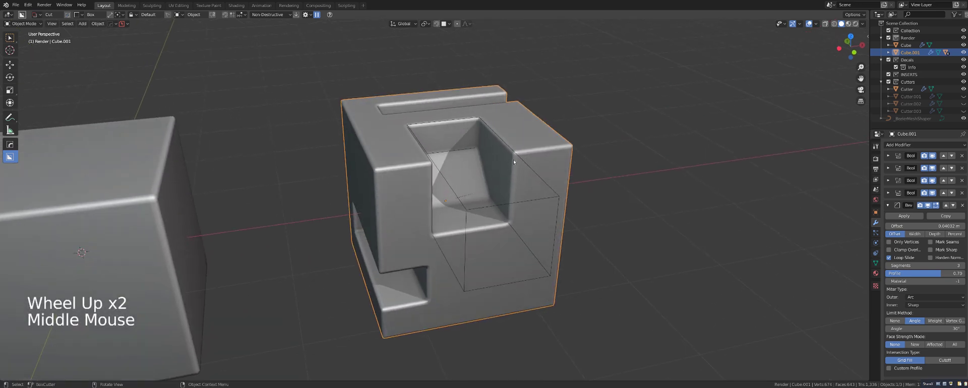
scroll(513, 159, down, 3)
click(491, 157)
key(q)
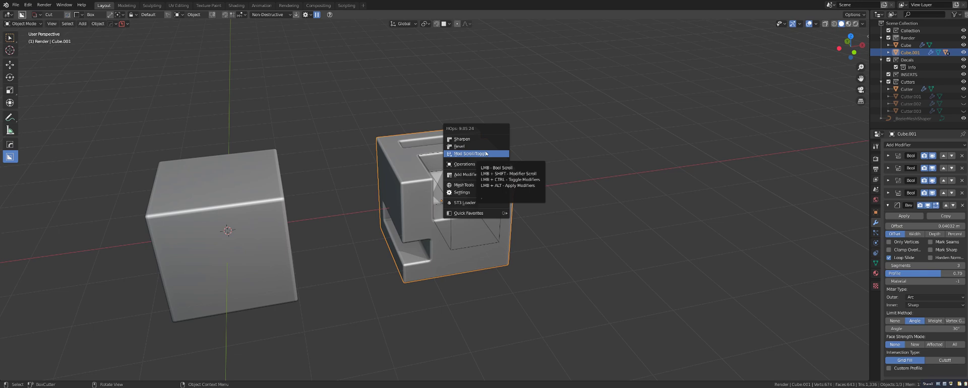
mouse_move(481, 166)
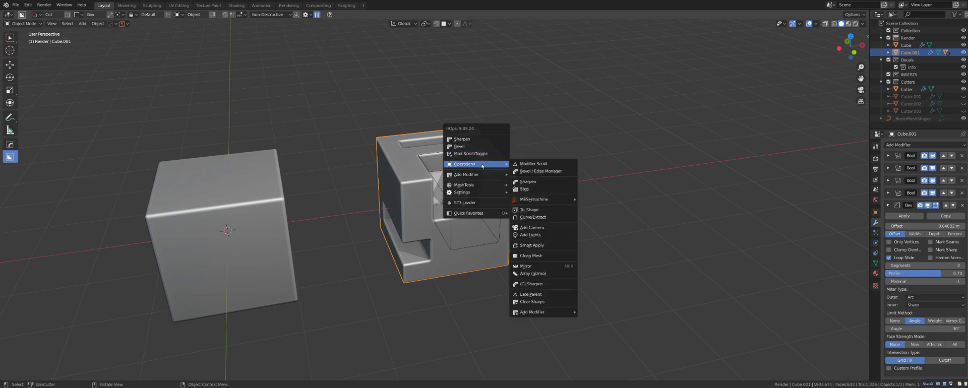
scroll(557, 233, down, 4)
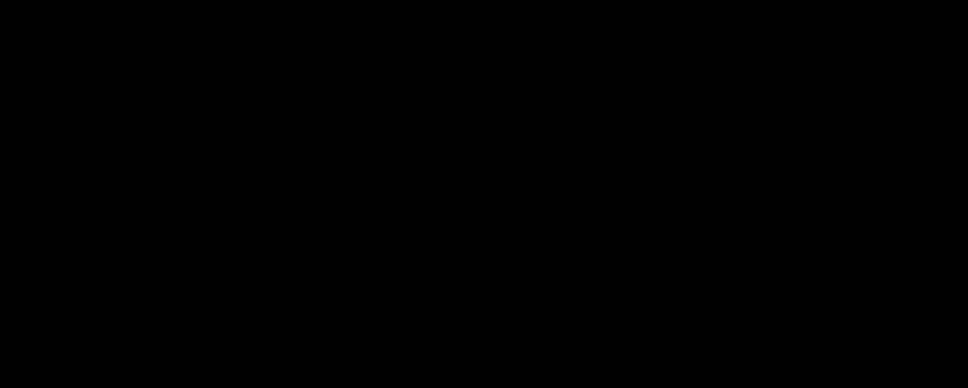
middle_drag(558, 232, 432, 224)
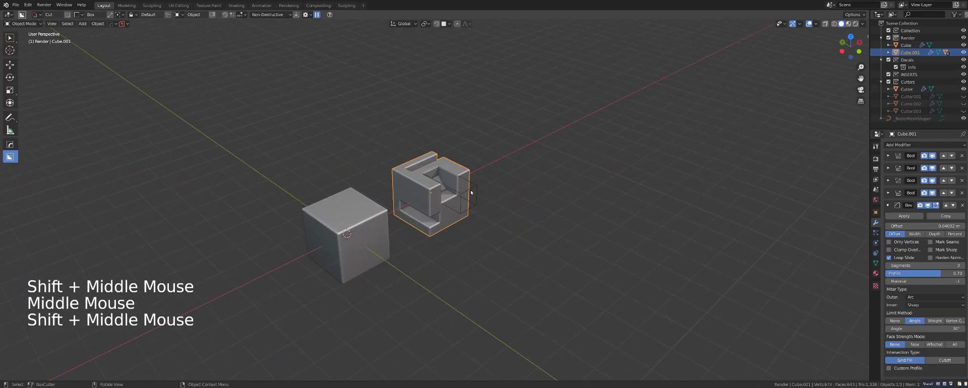
shift+middle_drag(465, 248, 449, 211)
scroll(530, 209, up, 2)
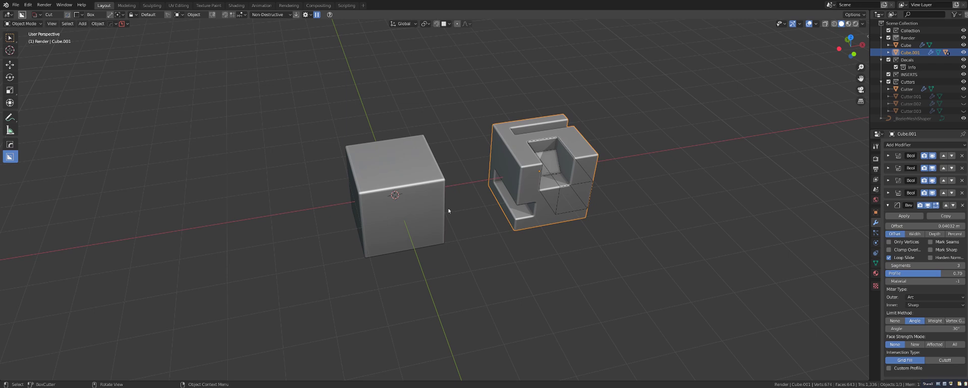
scroll(448, 211, down, 1)
shift+middle_drag(449, 210, 501, 214)
scroll(462, 181, down, 1)
scroll(454, 200, up, 2)
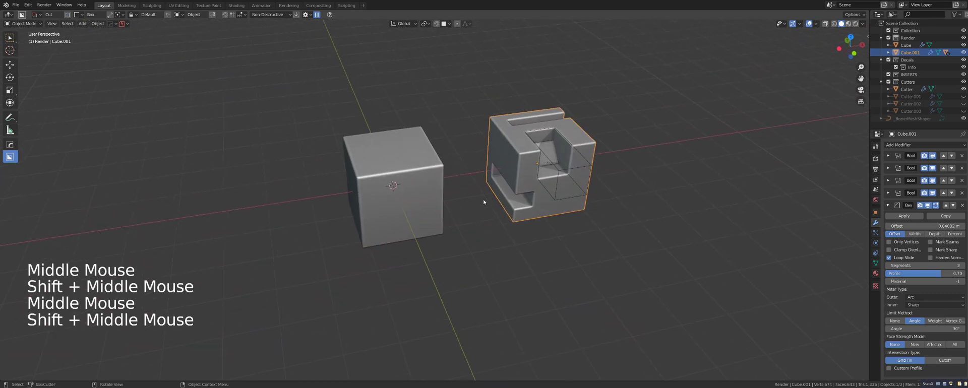
Step: Examine the PowerSave entry in the Hard Ops settings and the PowerSave add-on's own autosave options
key(q)
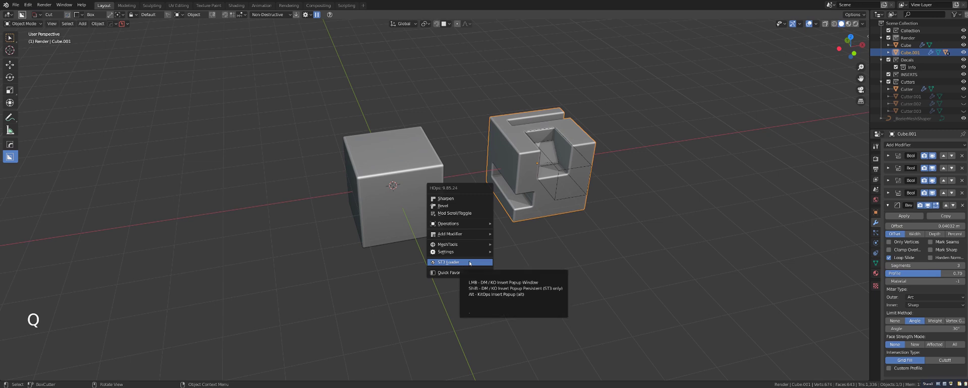
mouse_move(471, 251)
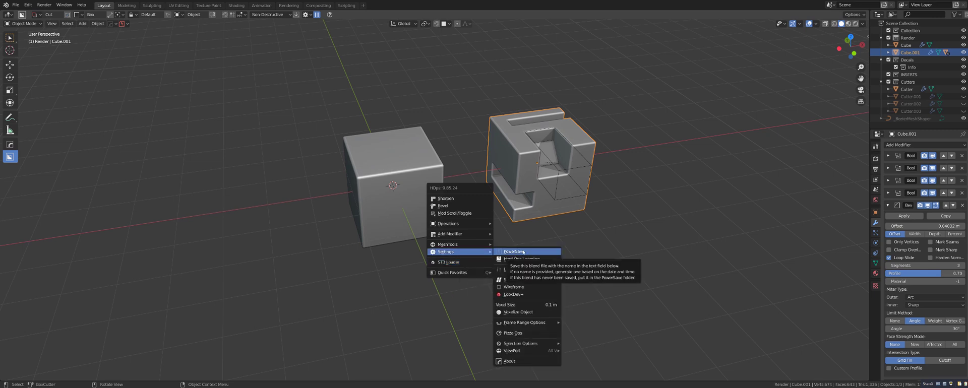
click(128, 24)
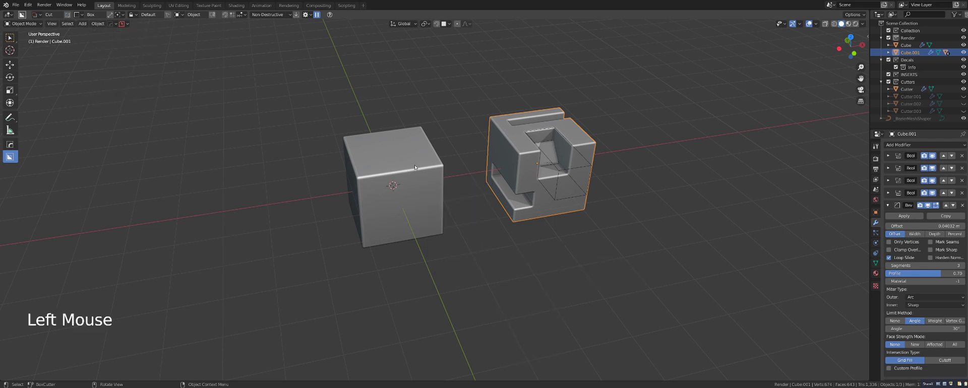
click(127, 25)
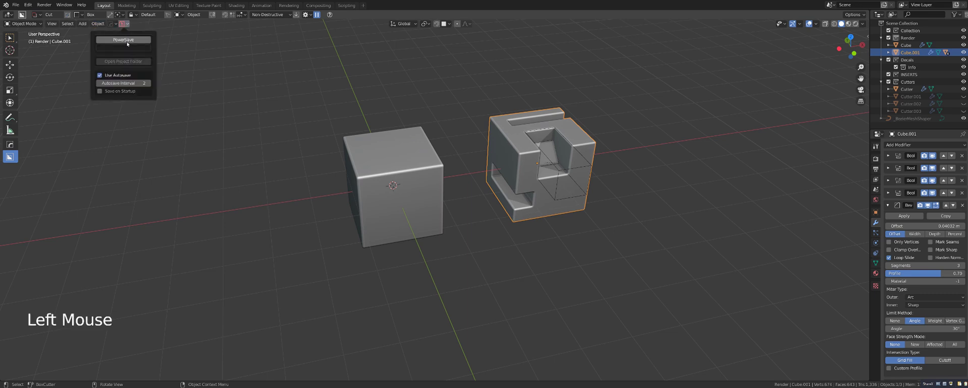
Step: Open Blender's add-on preferences and search the add-ons for "power"
click(16, 4)
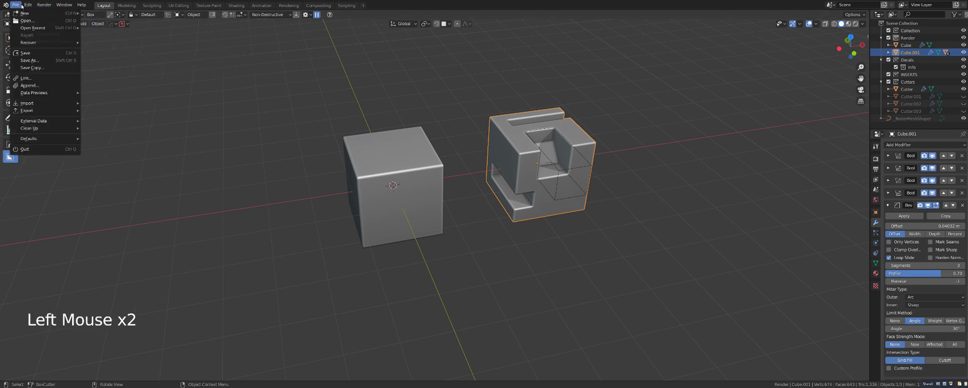
click(31, 6)
click(46, 108)
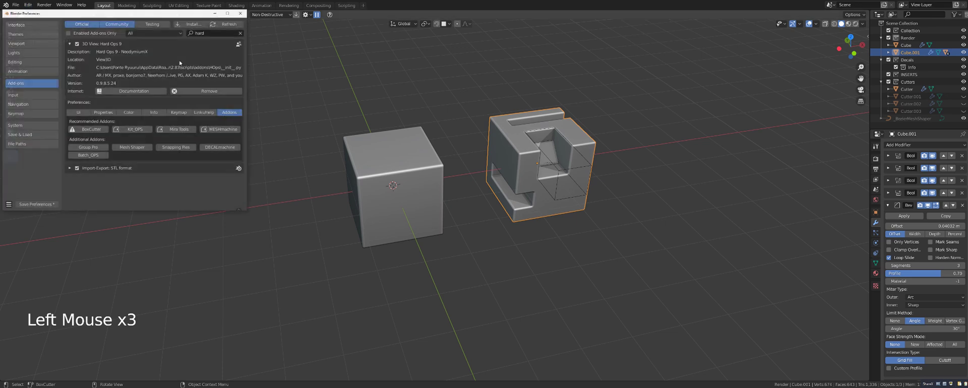
drag(170, 17, 373, 45)
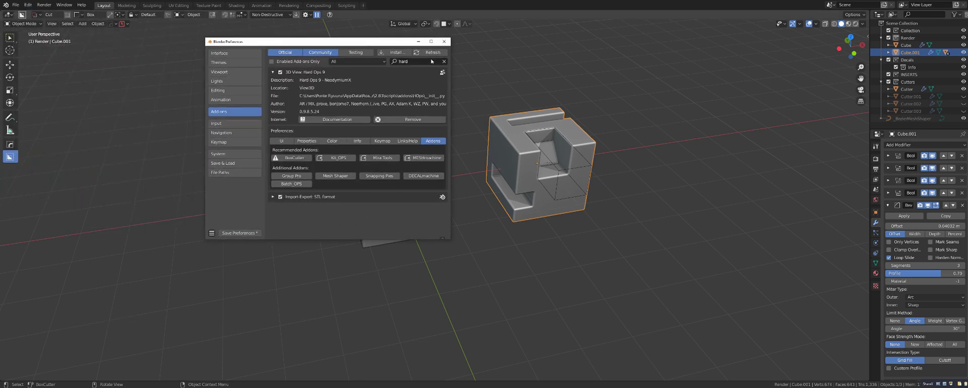
click(403, 61)
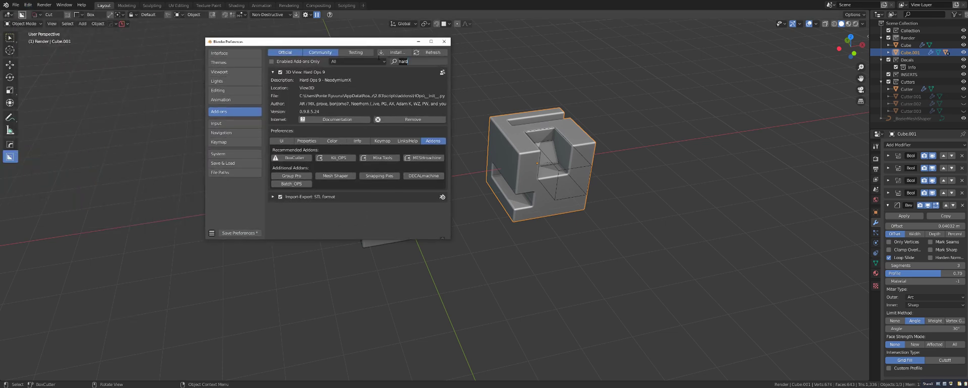
text(power)
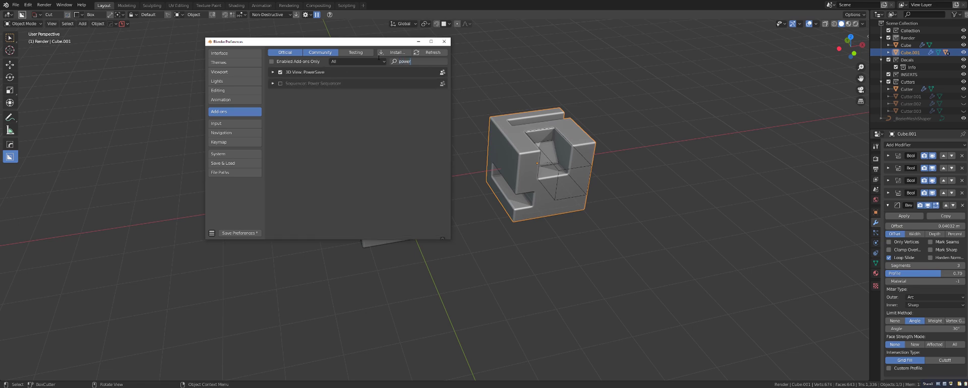
Step: Review the PowerSave add-on's preferences, close them, and save the scene with PowerSave
click(273, 72)
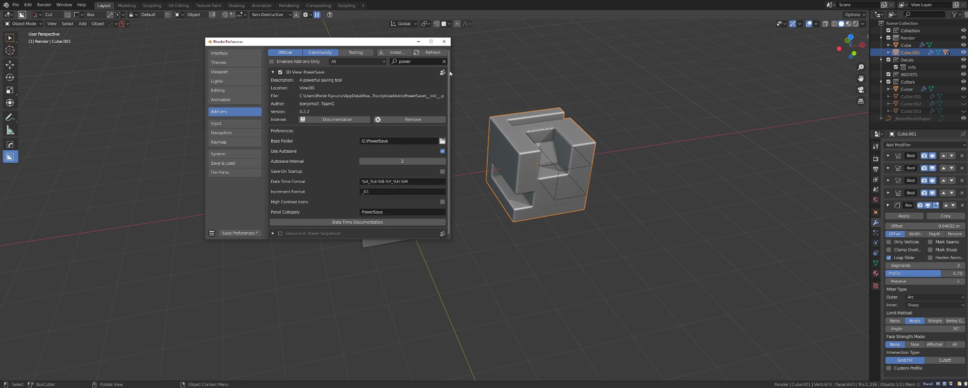
click(444, 42)
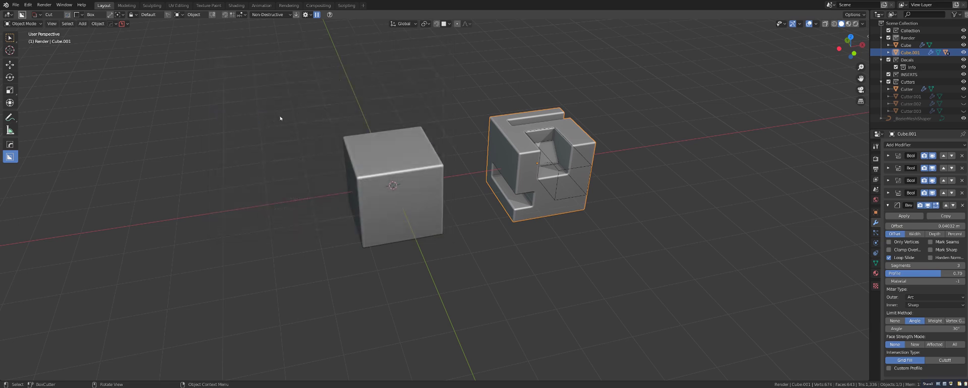
click(126, 24)
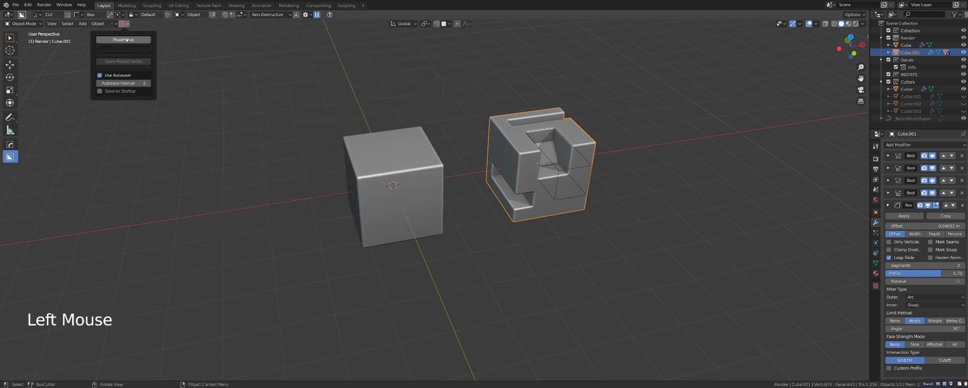
click(127, 39)
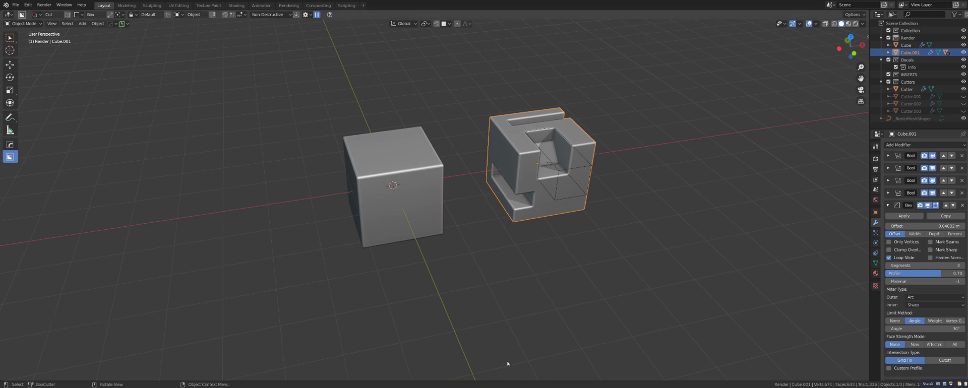
Step: Review the PowerSave options for file name, project folder and autosave, and deselect the notched cube
click(122, 23)
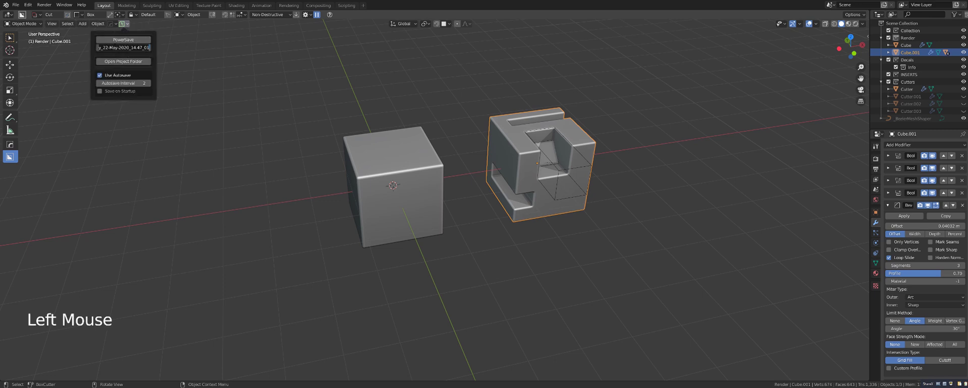
key(Escape)
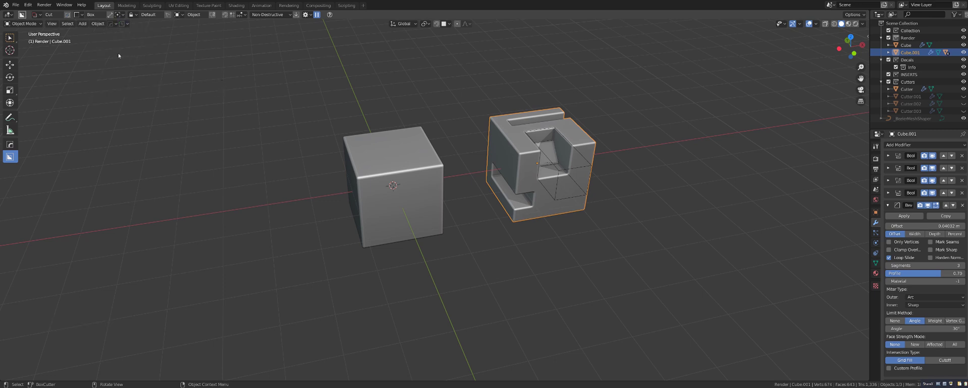
click(127, 24)
click(290, 128)
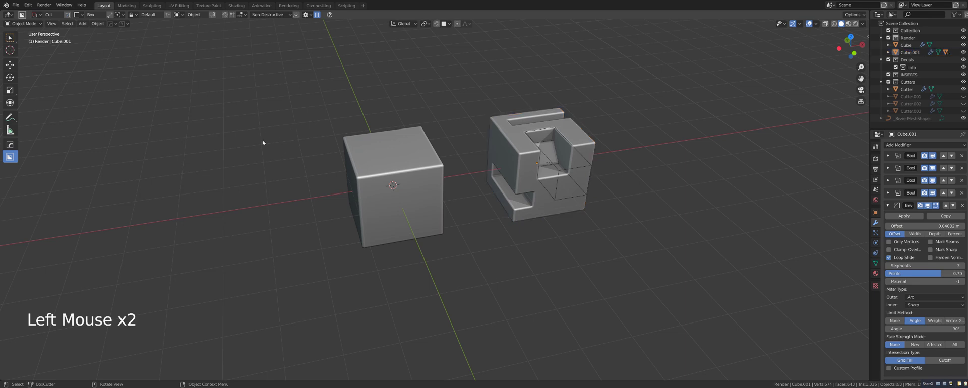
Step: Look up the saved scene file in the PowerSave folder through Save As, and close the file browser without saving
scroll(289, 184, down, 3)
middle_drag(361, 177, 479, 189)
scroll(371, 188, up, 3)
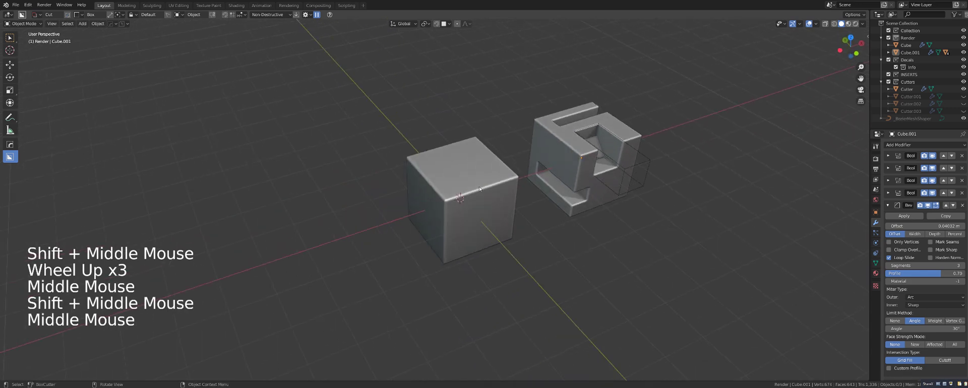
click(15, 4)
click(30, 60)
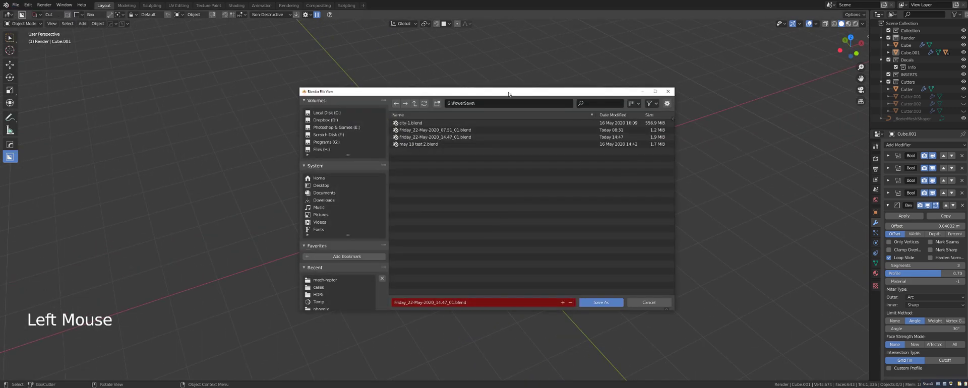
click(669, 92)
shift+middle_drag(527, 159, 494, 146)
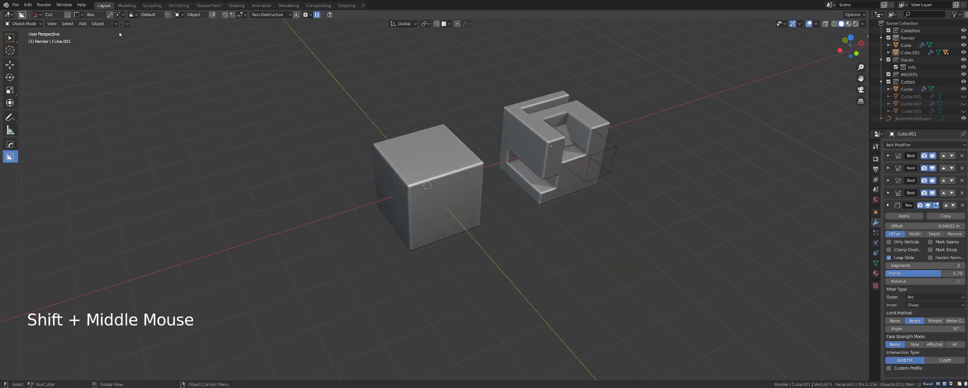
click(126, 24)
scroll(488, 194, up, 2)
shift+middle_drag(529, 212, 510, 202)
middle_drag(510, 202, 408, 201)
scroll(635, 173, up, 2)
scroll(574, 144, down, 4)
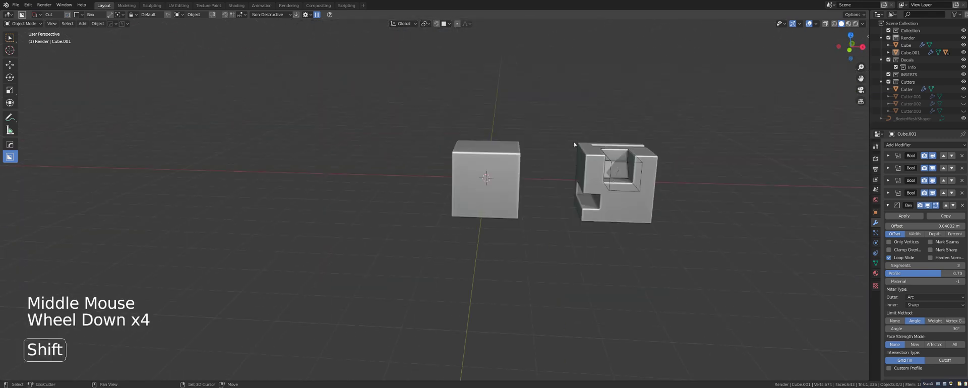
shift+middle_drag(574, 145, 493, 148)
scroll(530, 195, up, 2)
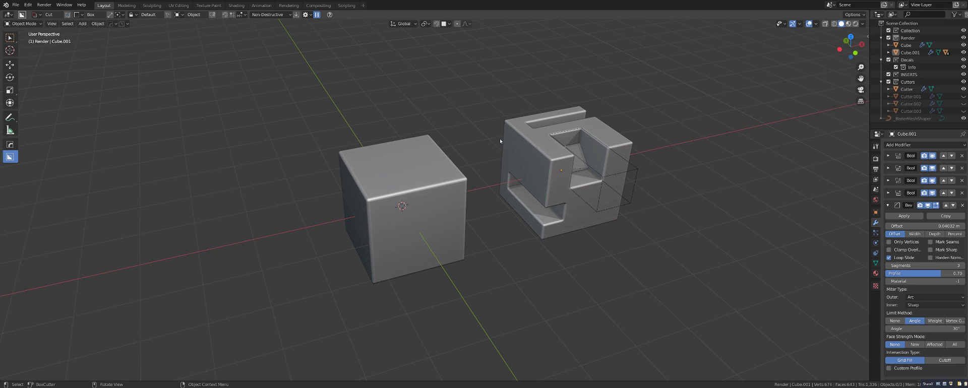
Step: Select the plain bevelled cube and review the Hard Ops menu entries available for it
middle_drag(494, 128, 449, 179)
scroll(484, 123, down, 1)
scroll(477, 129, down, 1)
click(449, 178)
key(q)
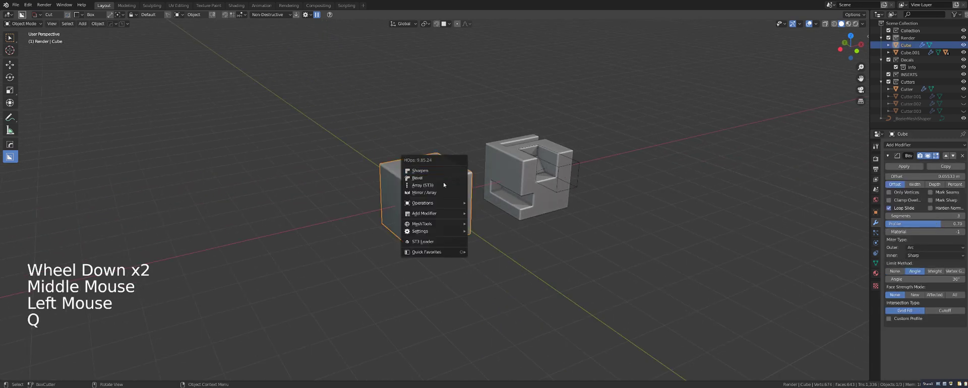
middle_drag(615, 194, 465, 158)
scroll(499, 151, up, 2)
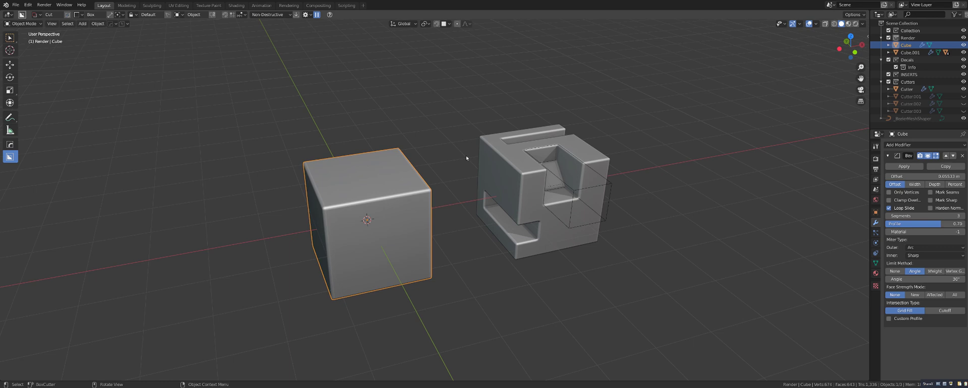
scroll(409, 216, down, 3)
middle_drag(408, 216, 509, 213)
scroll(438, 218, up, 2)
shift+middle_drag(438, 218, 451, 168)
scroll(450, 218, up, 2)
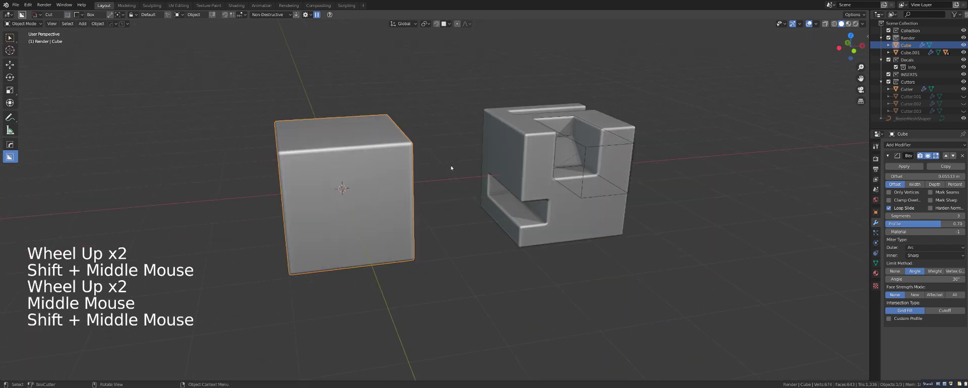